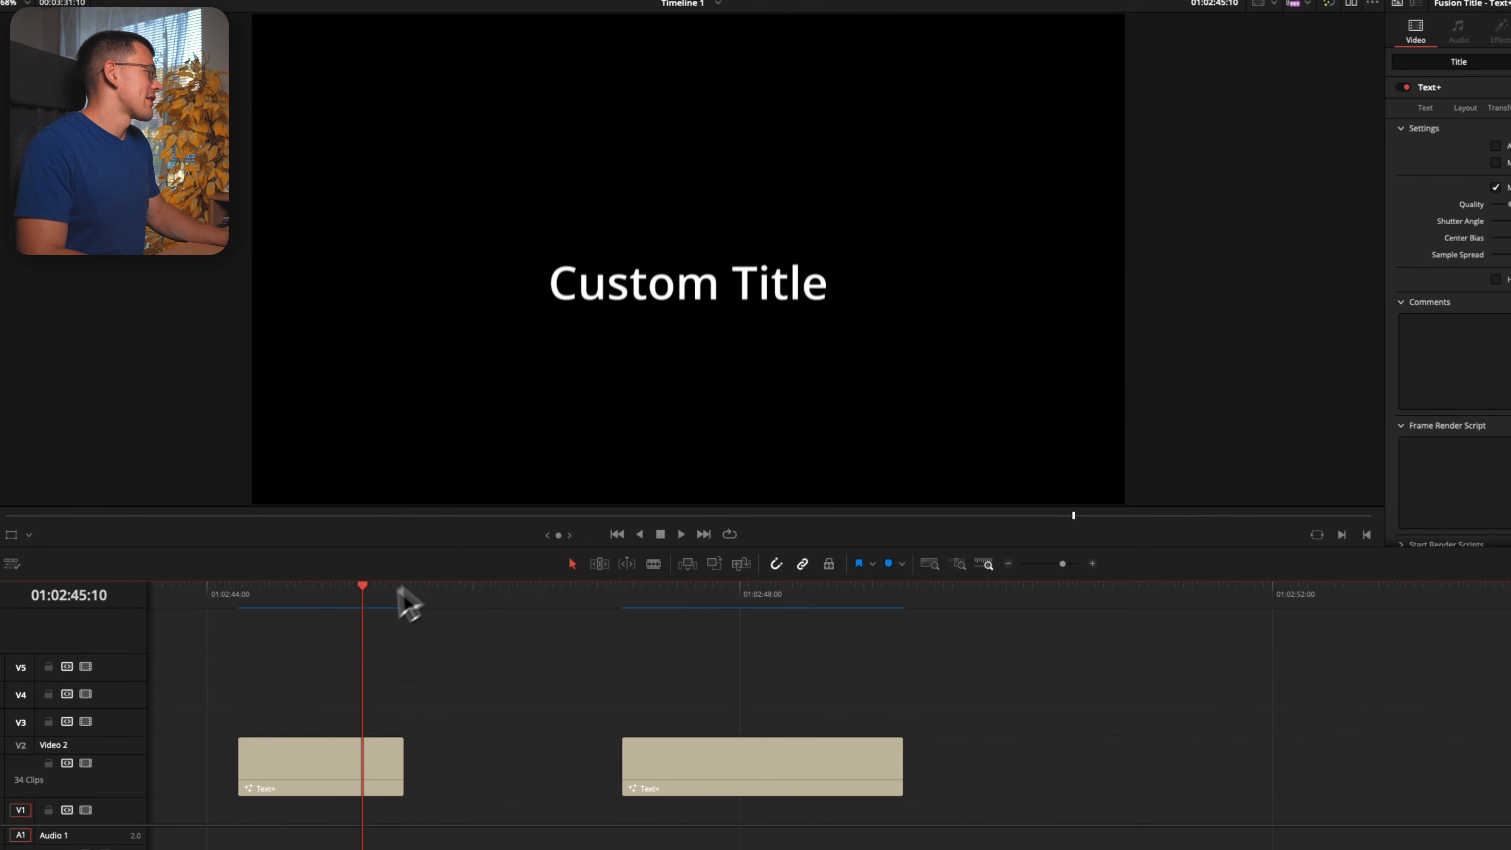
{"action": "key", "text": "space"}
{"action": "key", "text": "space"}
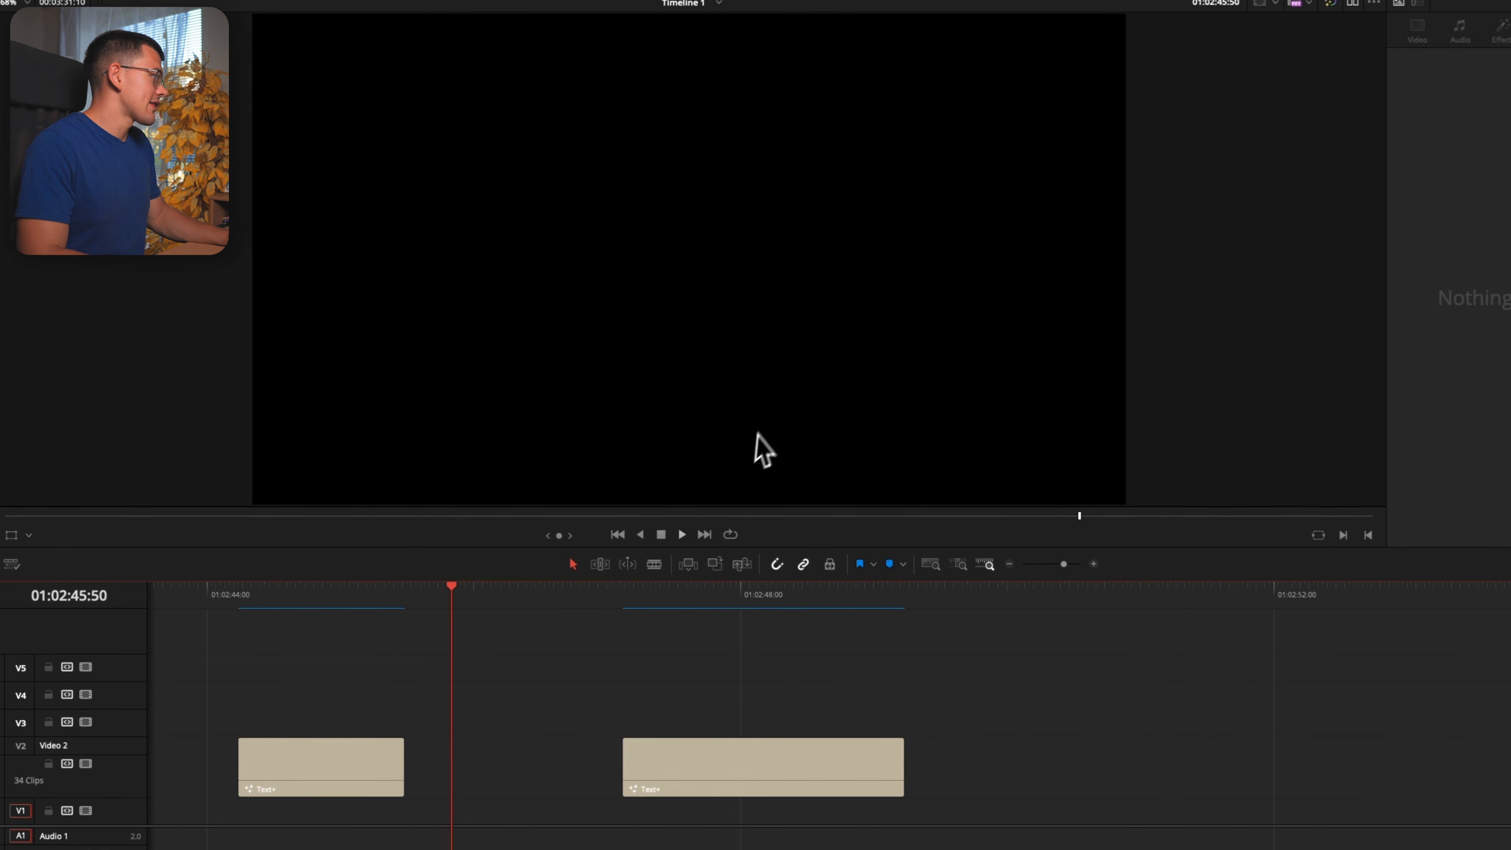
Play through the first Text+ title clip on Video 2 to examine its in and out animation
{"action": "left_click", "coordinate": [333, 792]}
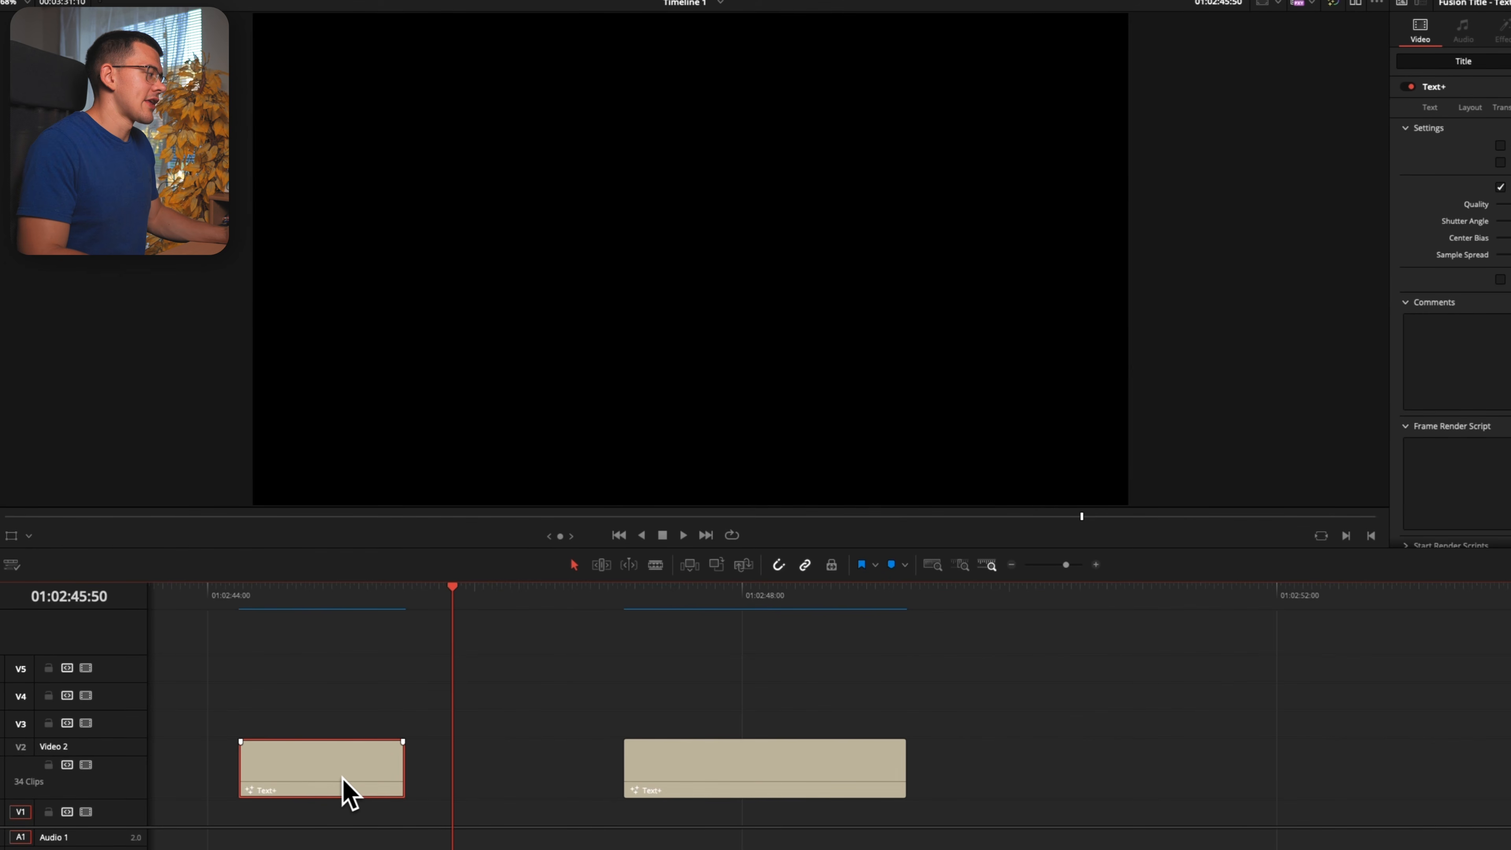
{"action": "left_click", "coordinate": [241, 630]}
{"action": "key", "text": "space"}
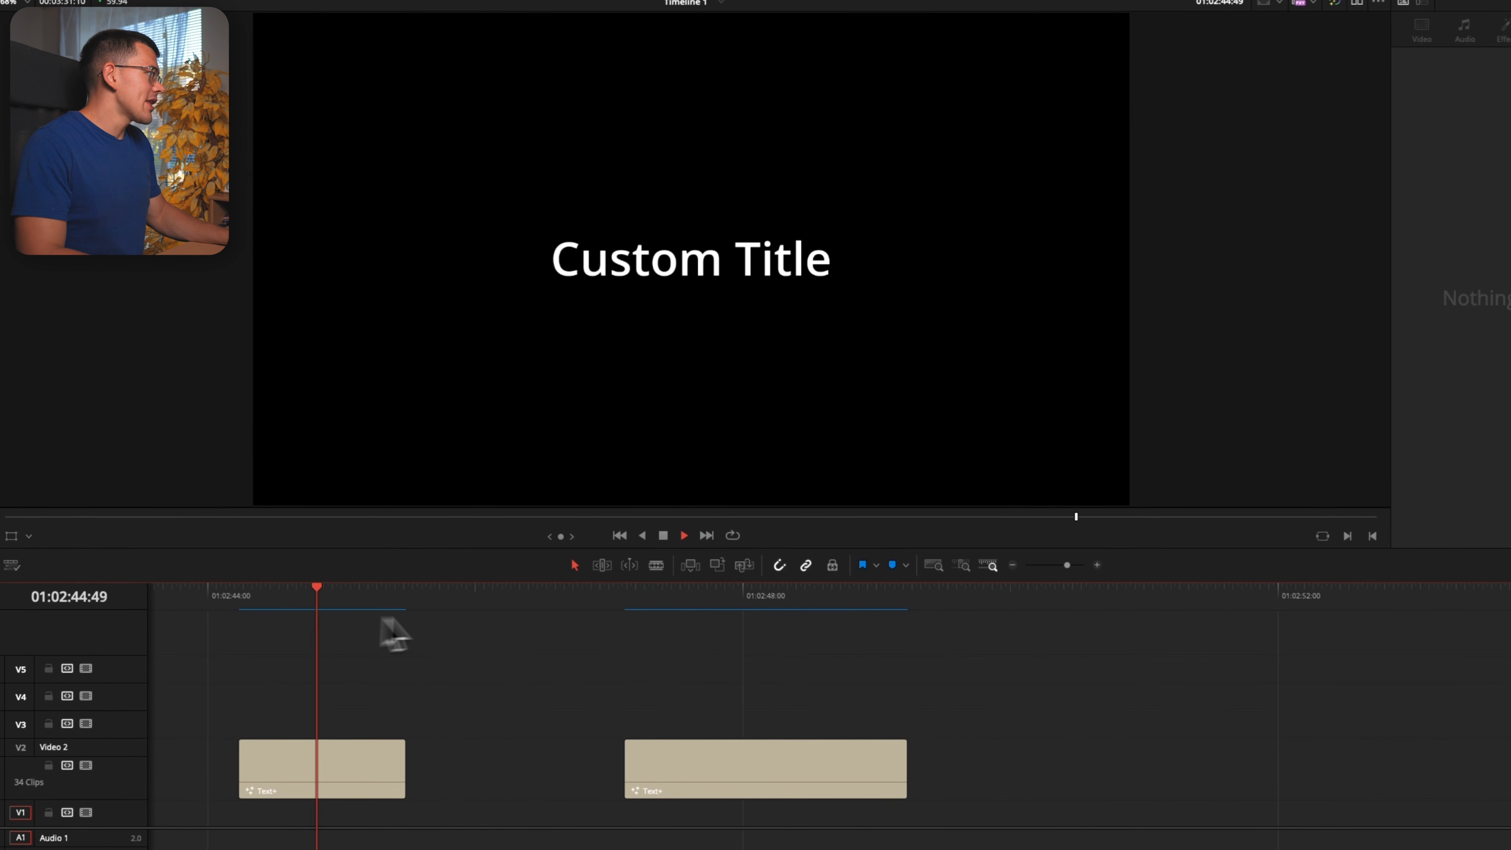
{"action": "key", "text": "space"}
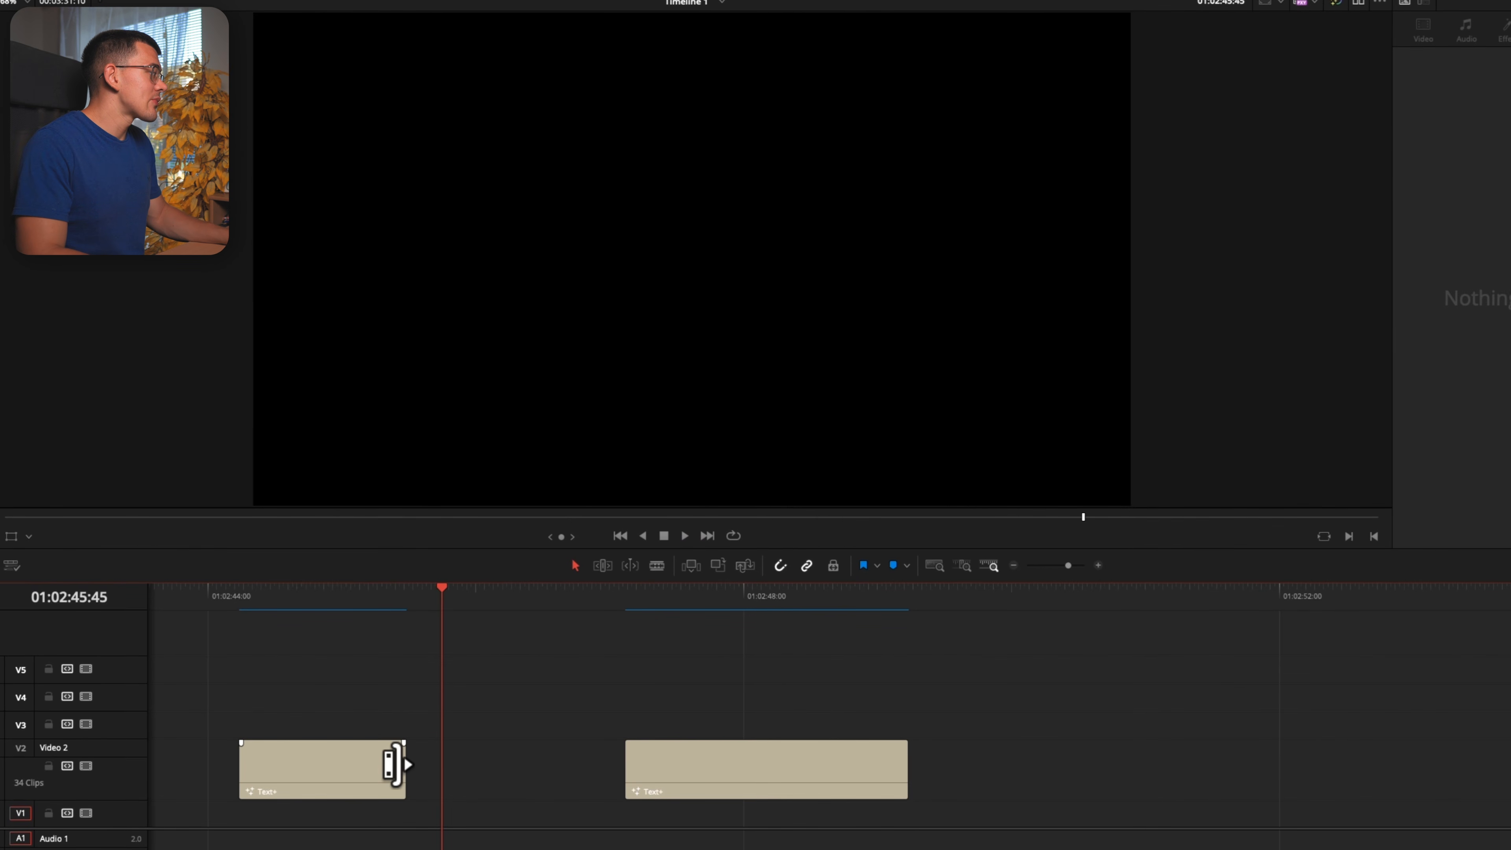
Lengthen the first Text+ clip to about twice its duration and play it back to check the animation timing
{"action": "left_click_drag", "start_coordinate": [398, 765], "coordinate": [571, 767]}
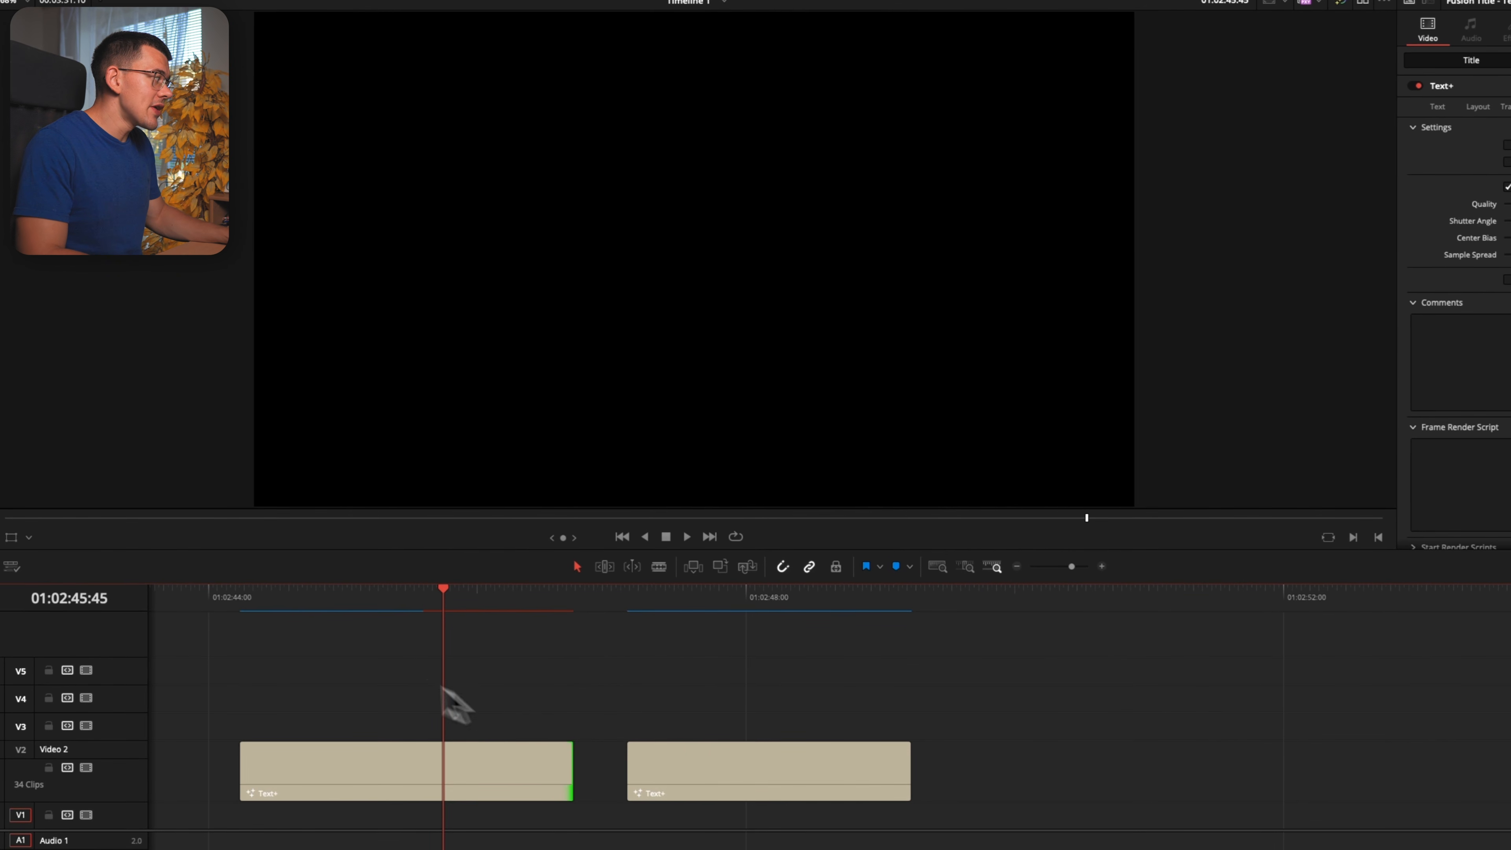
{"action": "left_click", "coordinate": [231, 600]}
{"action": "key", "text": "space"}
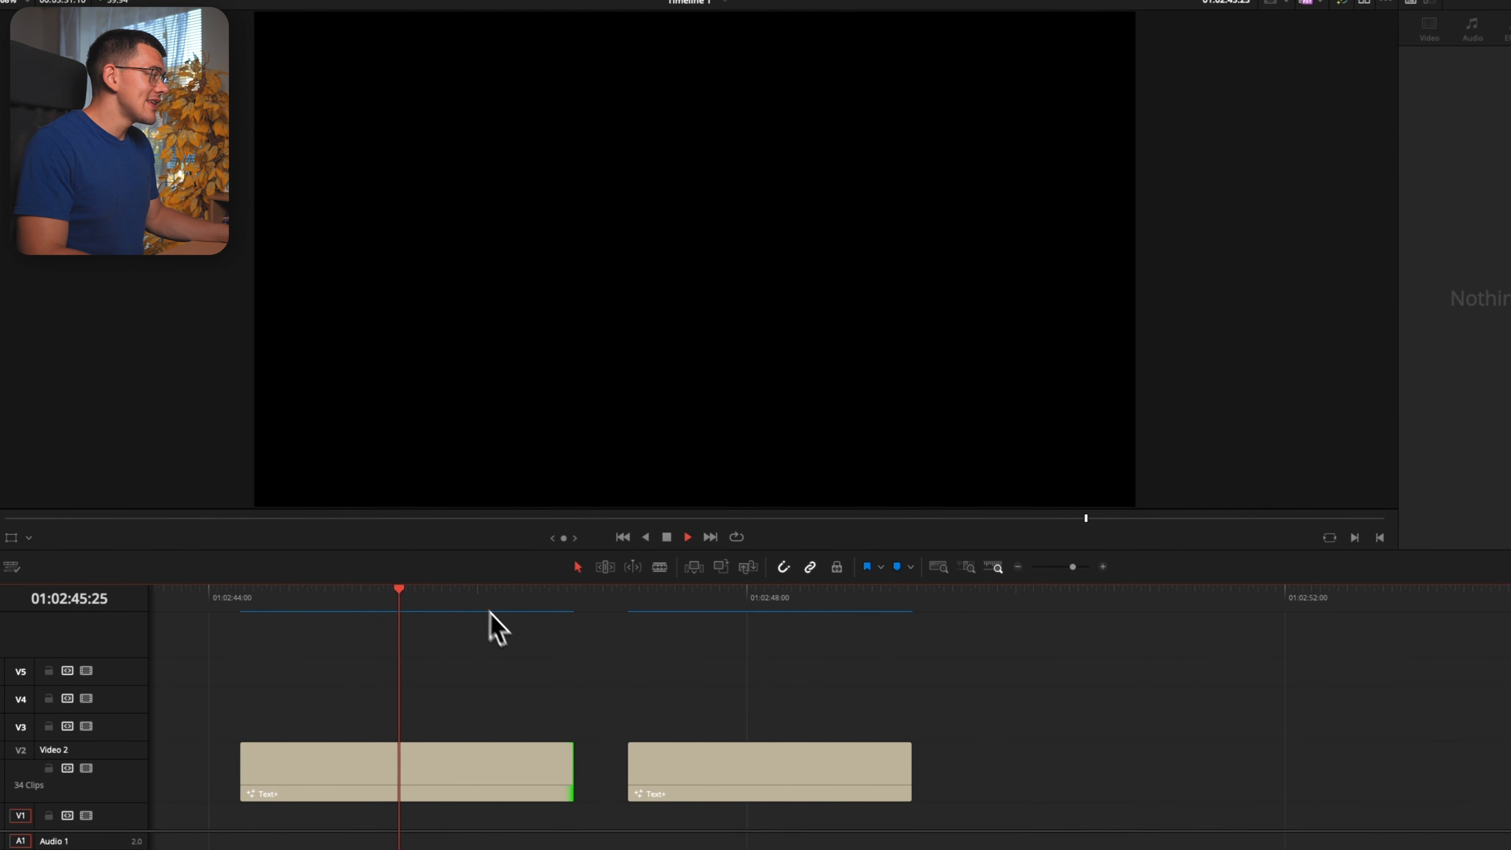
{"action": "key", "text": "space"}
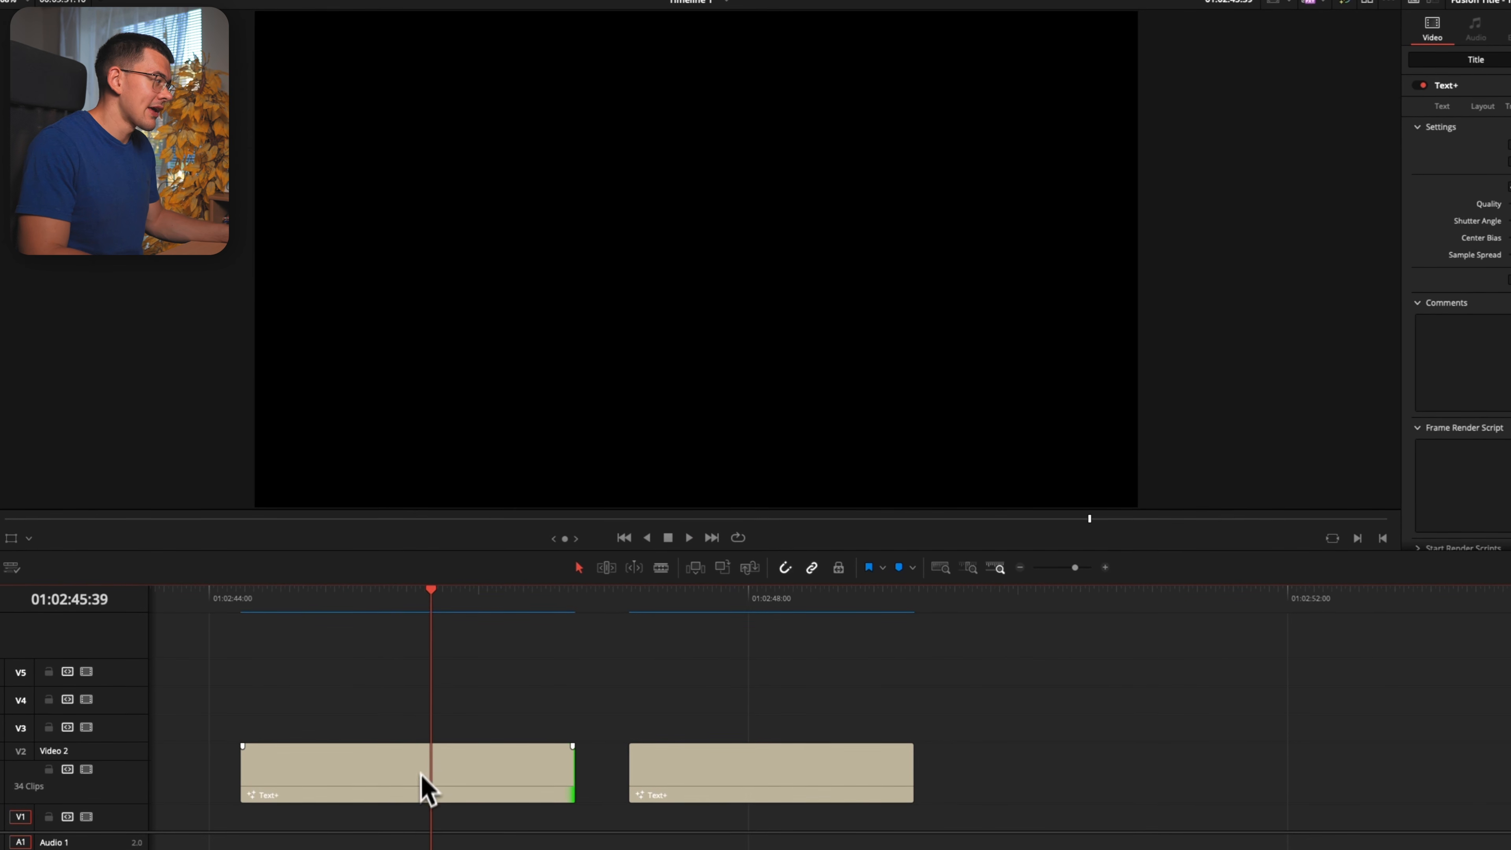
Play through the second Text+ title clip to examine its animation at the current length
{"action": "left_click", "coordinate": [744, 765]}
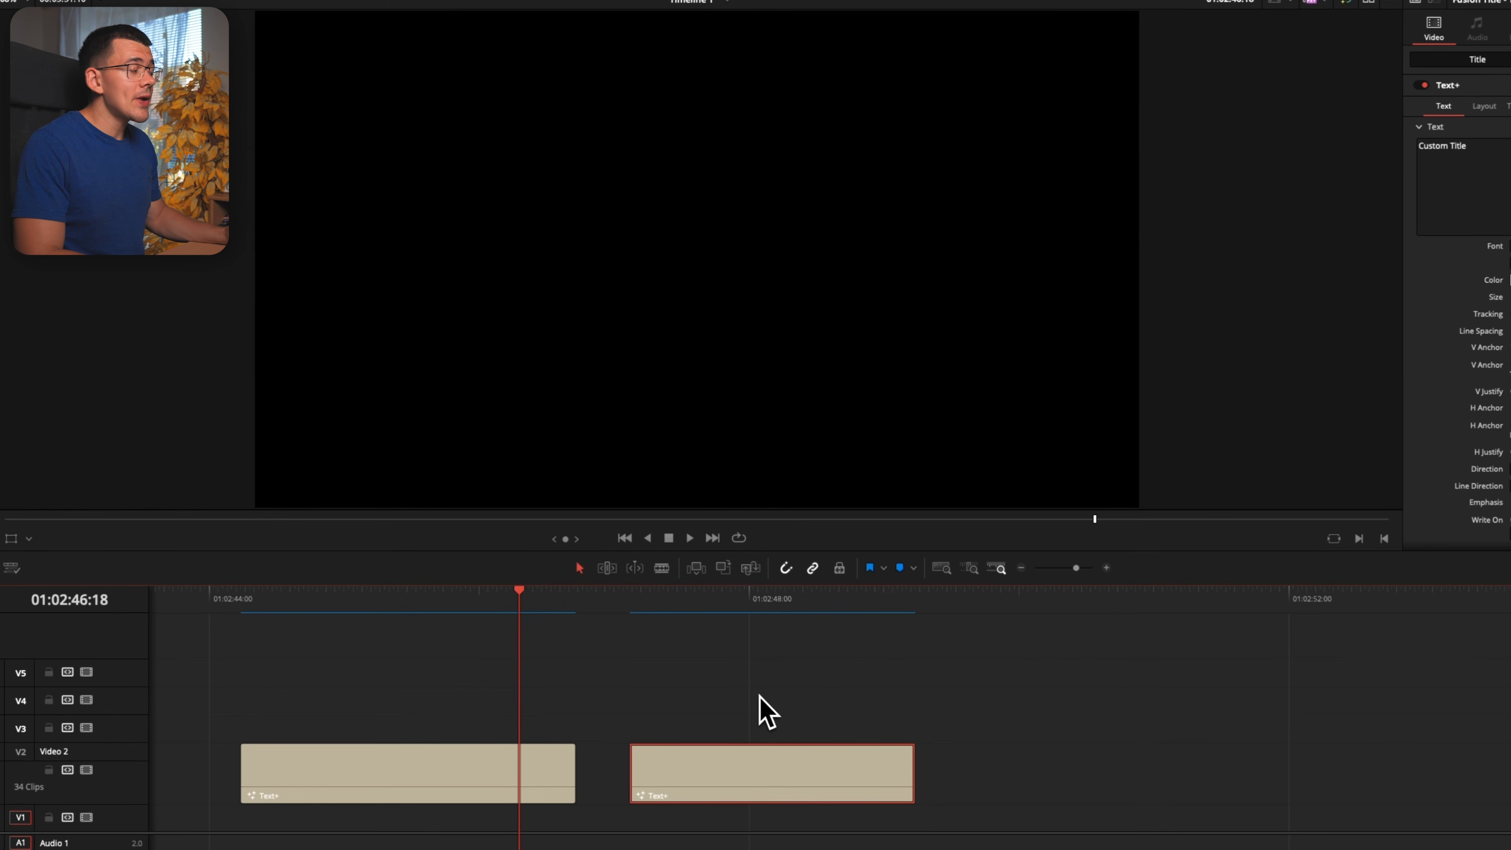
{"action": "left_click", "coordinate": [629, 617]}
{"action": "key", "text": "space"}
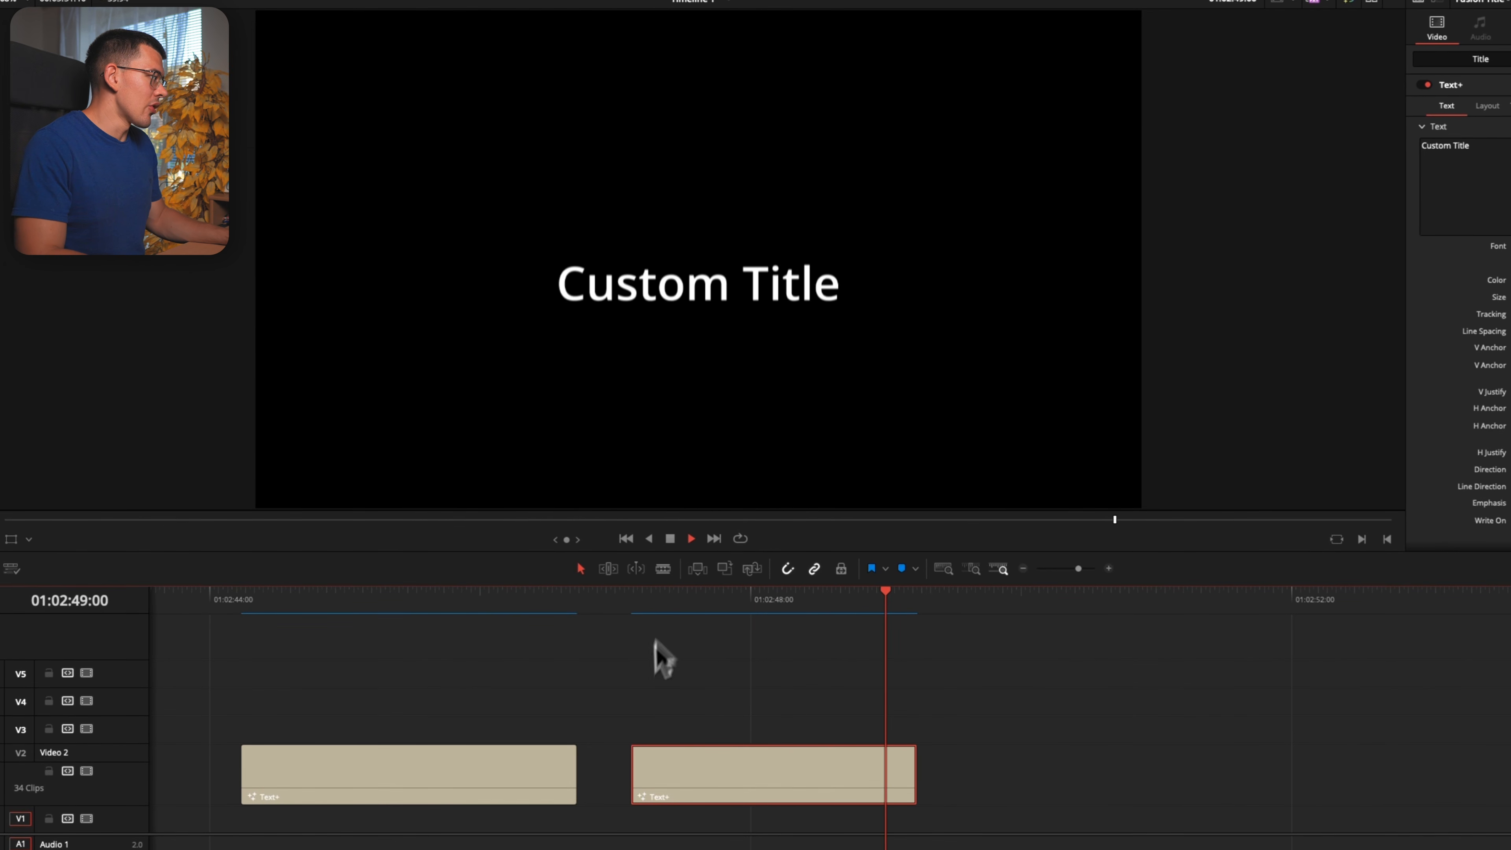
{"action": "key", "text": "space"}
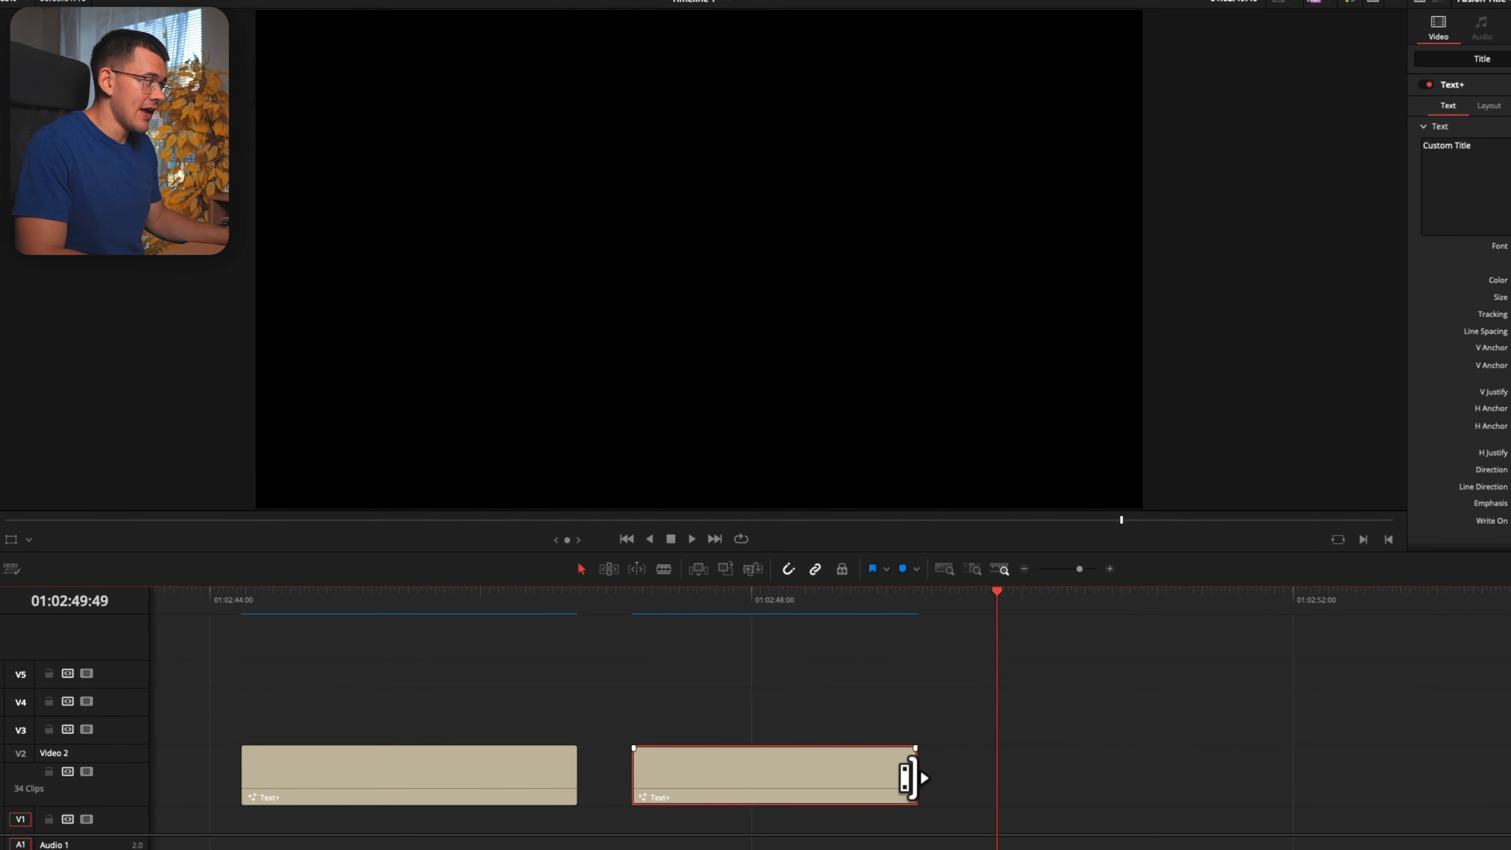
Extend the end of the second Text+ clip to about 01:02:51:00 and play it back to check the out animation
{"action": "left_click_drag", "start_coordinate": [914, 776], "coordinate": [1156, 779]}
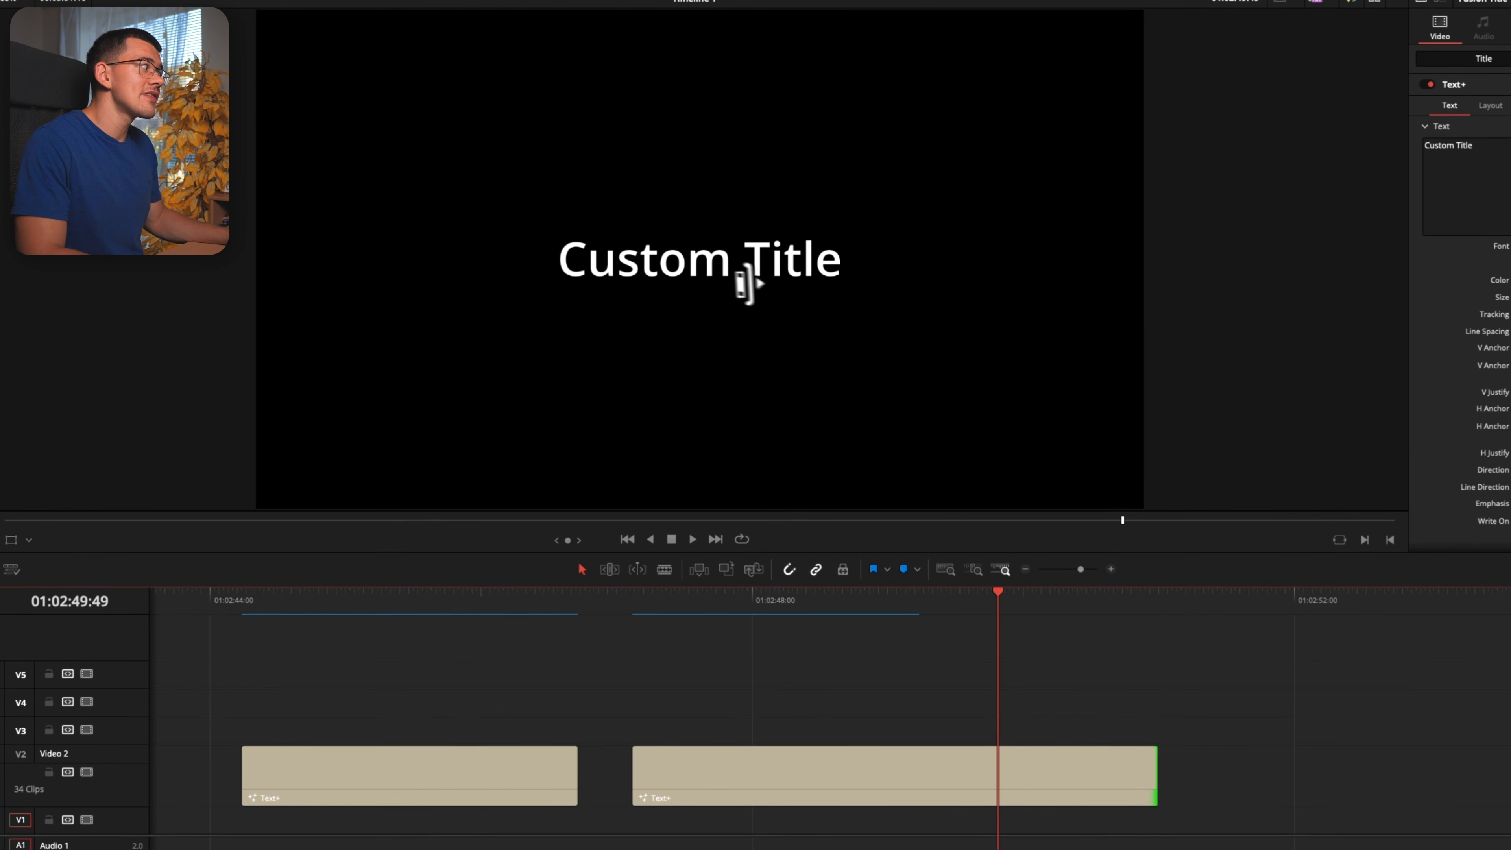
{"action": "left_click", "coordinate": [632, 620]}
{"action": "key", "text": "space"}
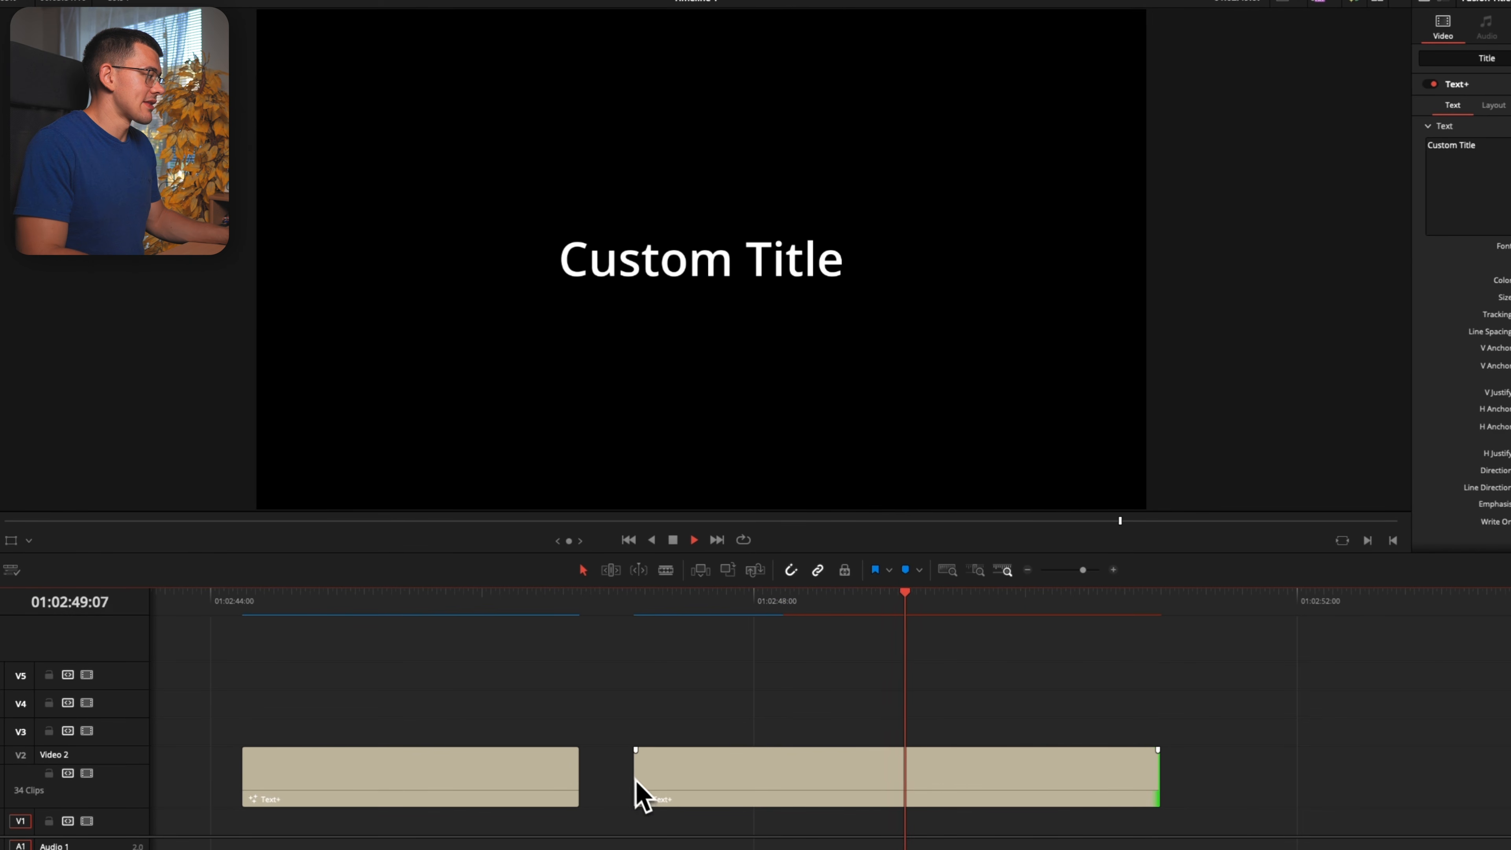
{"action": "key", "text": "space"}
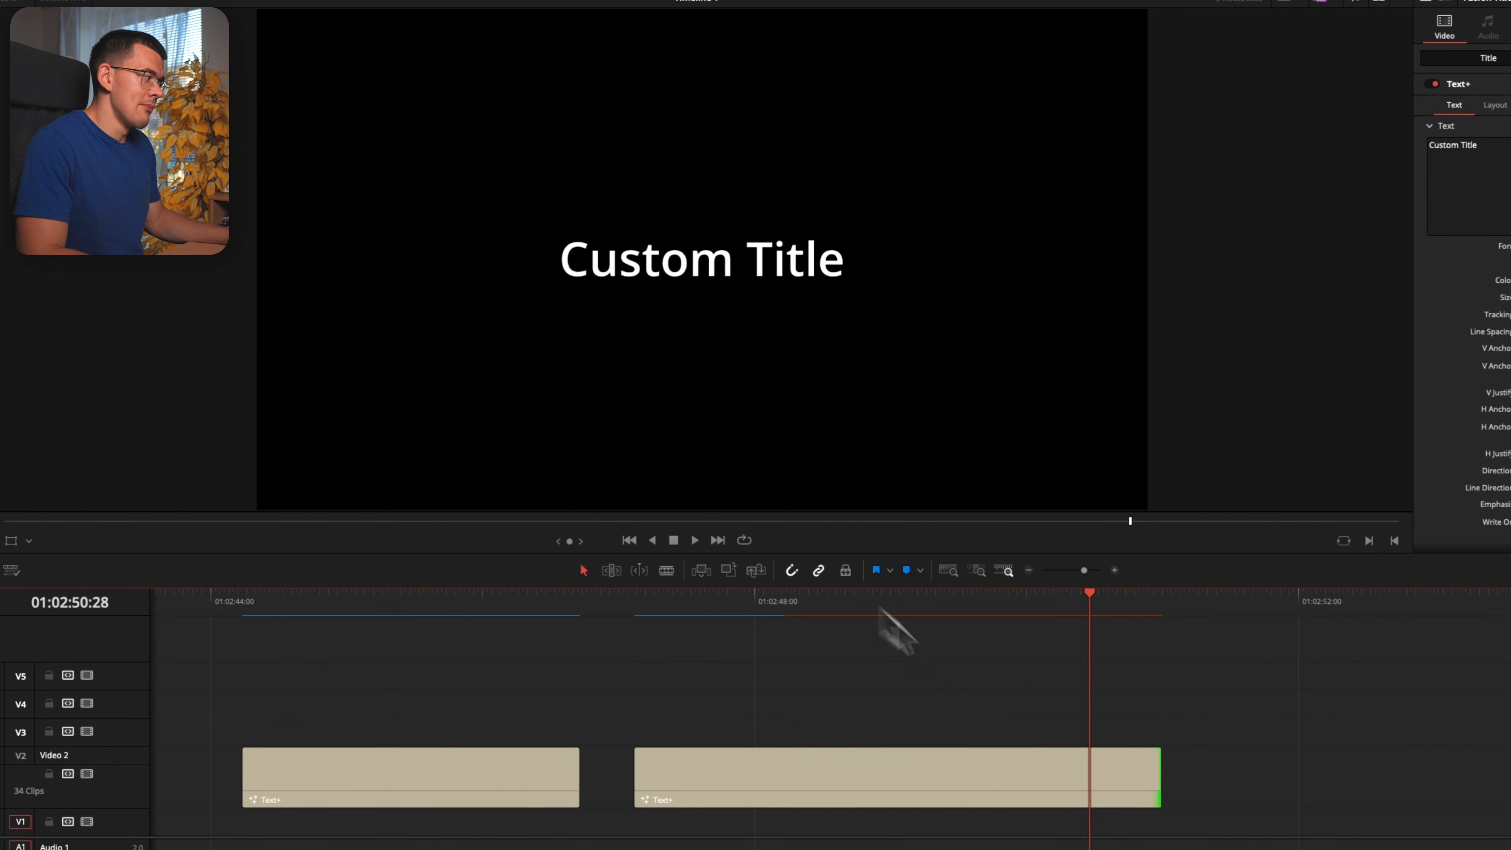
{"action": "key", "text": "space"}
{"action": "key", "text": "space"}
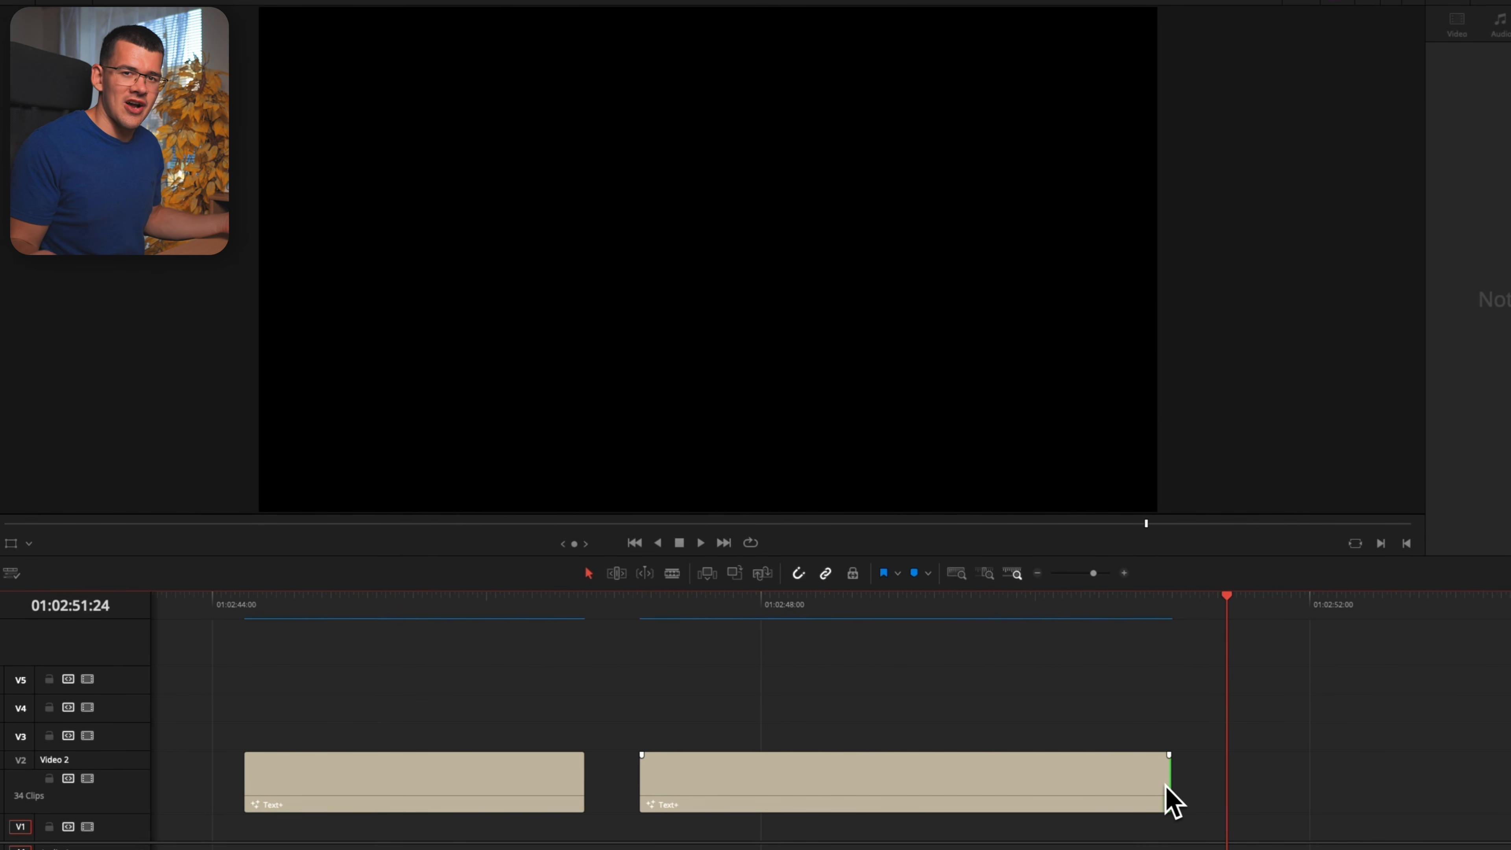
Add a new Text+ title to Video 2 after the second clip and open it on the Fusion page
{"action": "left_click", "coordinate": [177, 5]}
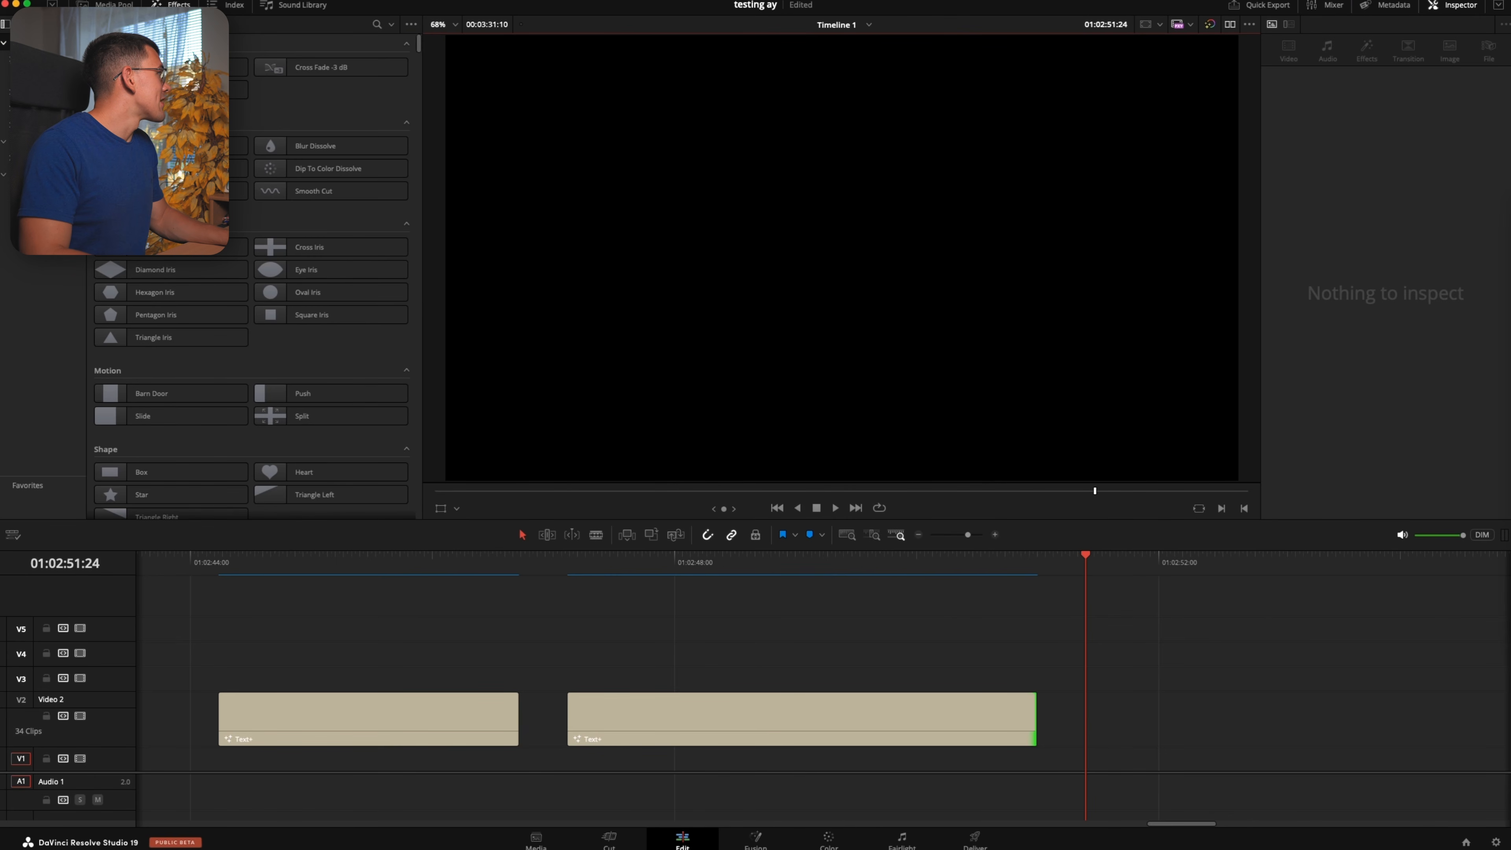
{"action": "left_click", "coordinate": [37, 92]}
{"action": "left_click_drag", "start_coordinate": [330, 112], "coordinate": [1143, 723]}
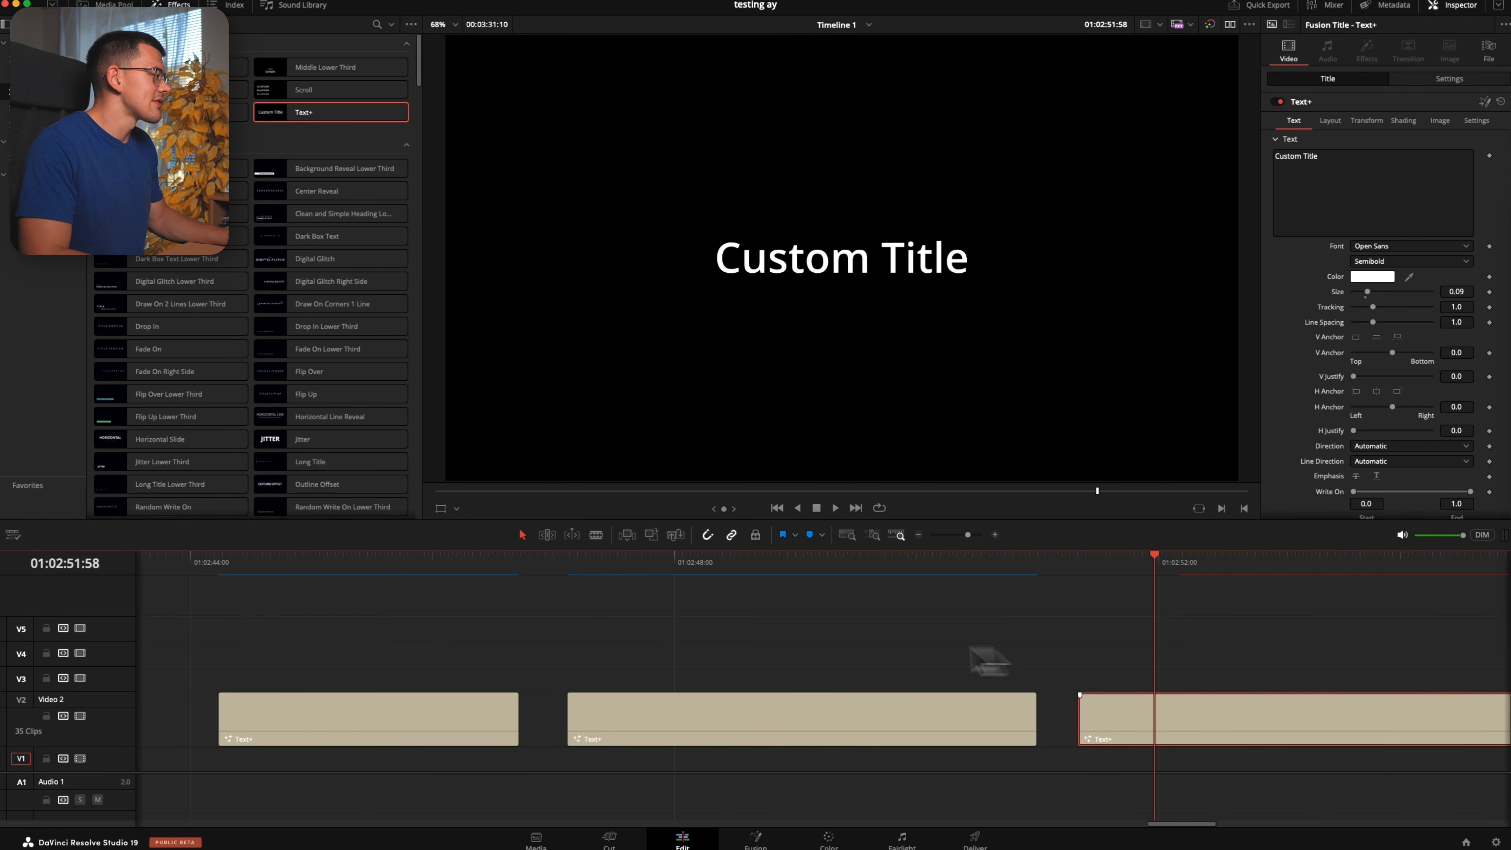
{"action": "key", "text": "shift+5"}
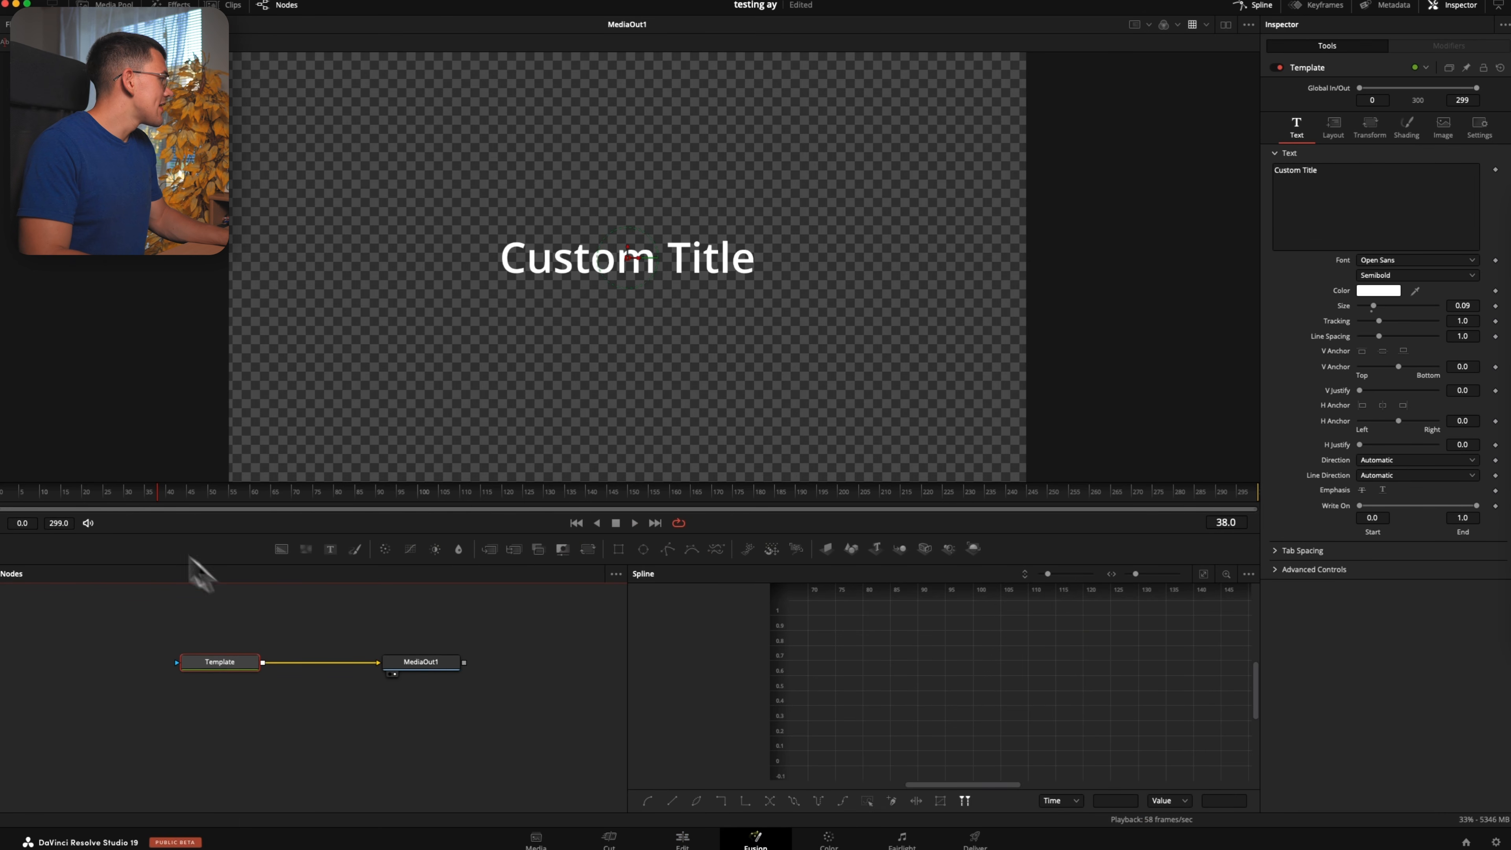
Add a layout Center keyframe at frame 30 that holds the title at X 0.5, Y 0.5
{"action": "left_click_drag", "start_coordinate": [44, 493], "coordinate": [3, 500]}
{"action": "left_click", "coordinate": [1334, 129]}
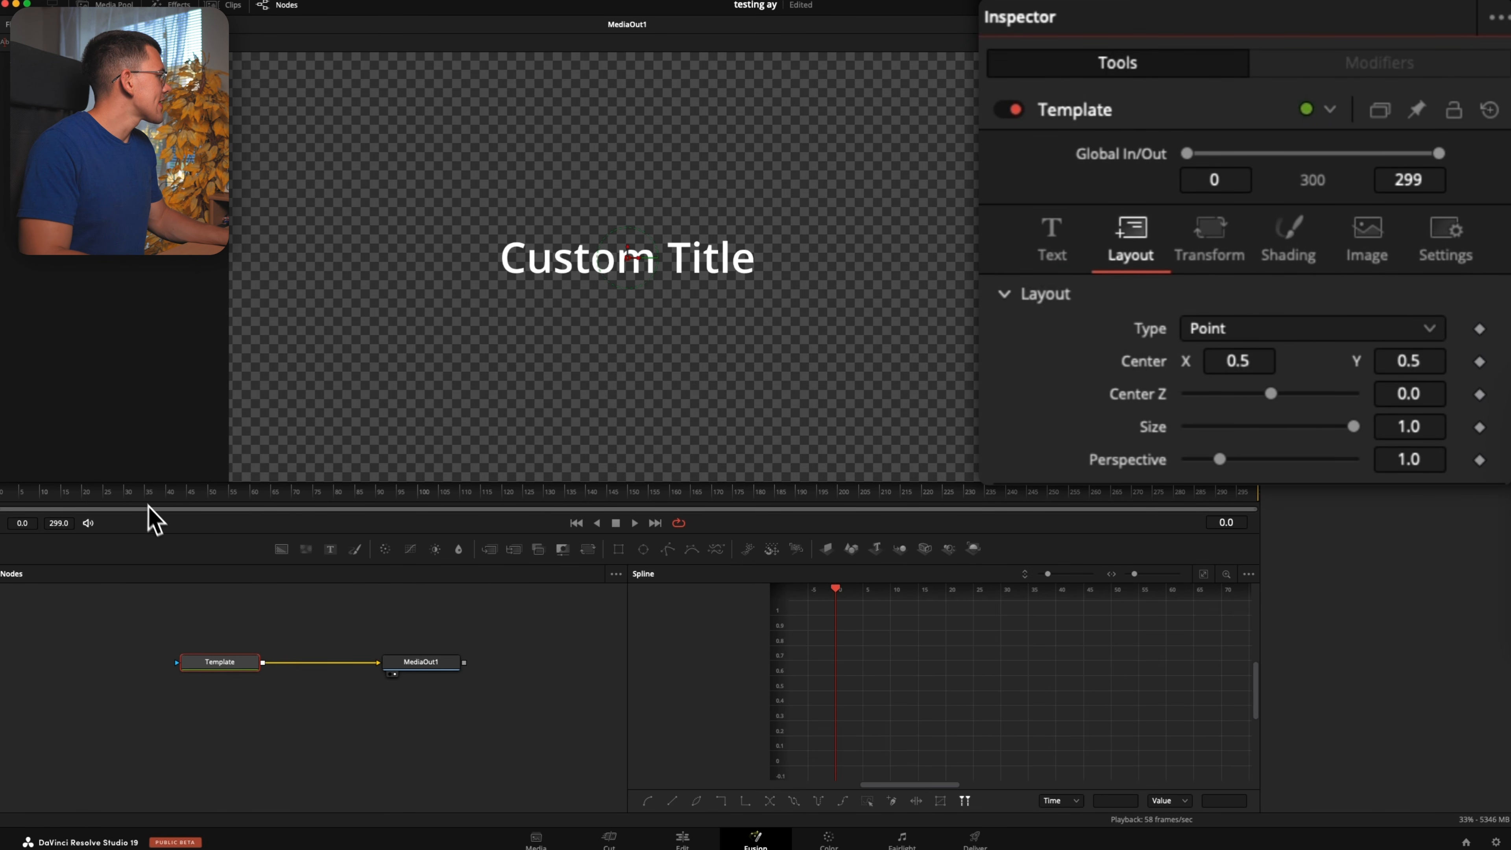
{"action": "left_click", "coordinate": [99, 501]}
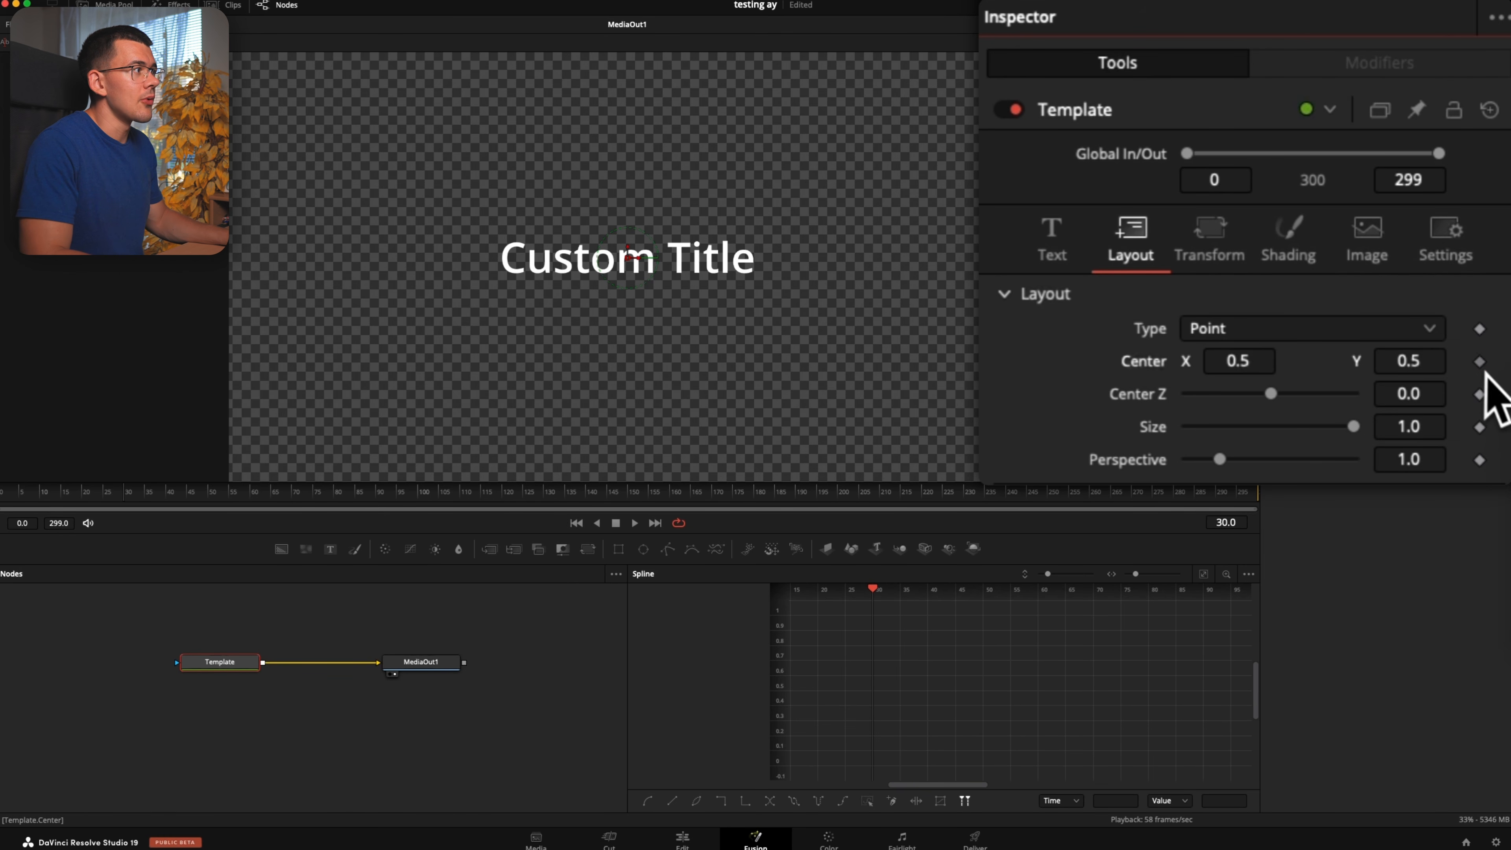
{"action": "left_click", "coordinate": [1480, 362]}
Keyframe the layout Center at frame 0 with Y at -0.05 so the title starts below the frame
{"action": "left_click", "coordinate": [2, 496]}
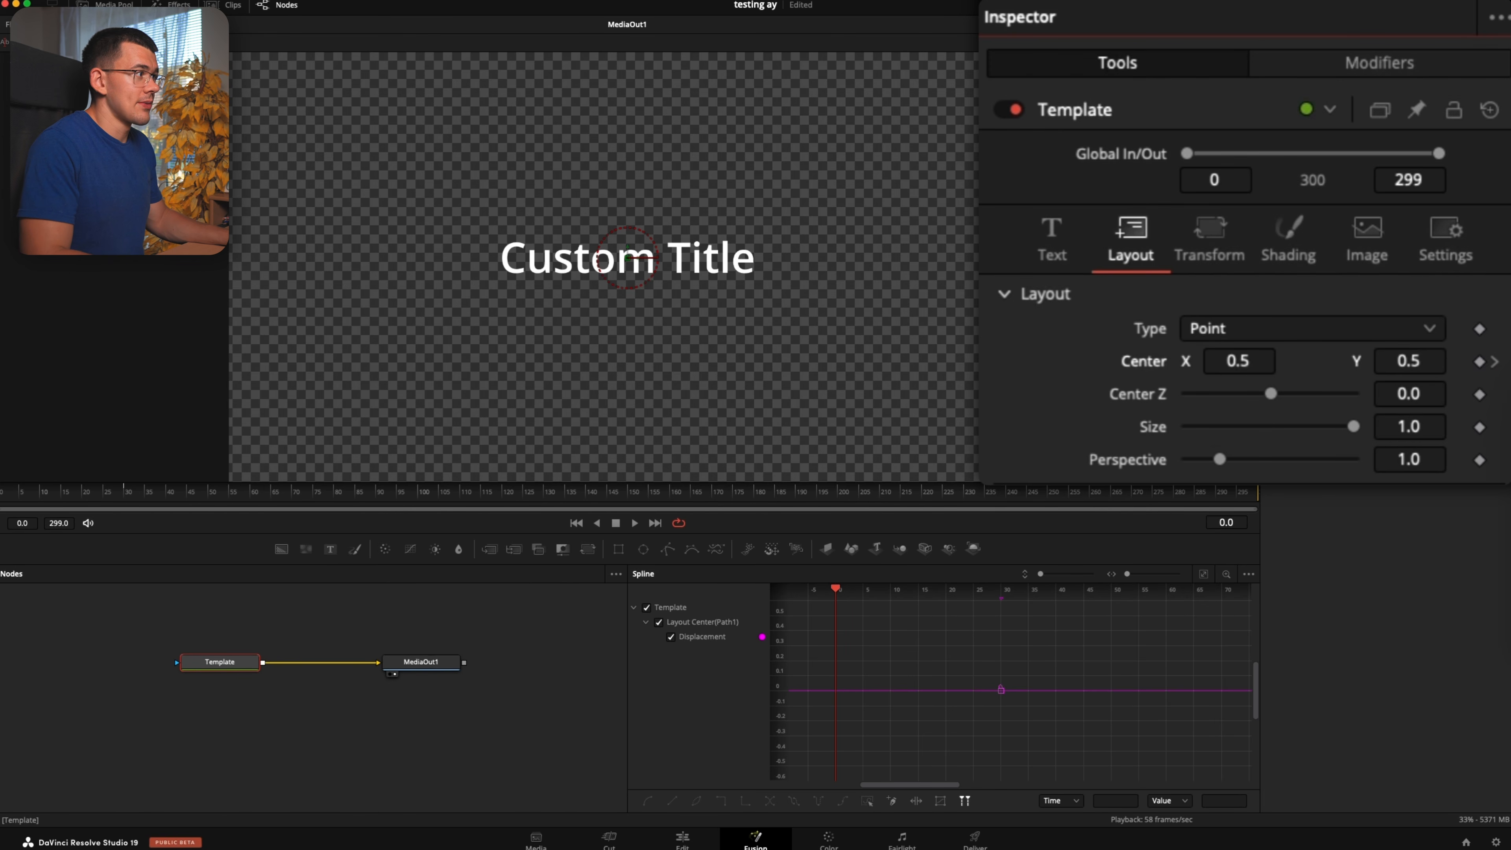
{"action": "left_click", "coordinate": [1480, 362]}
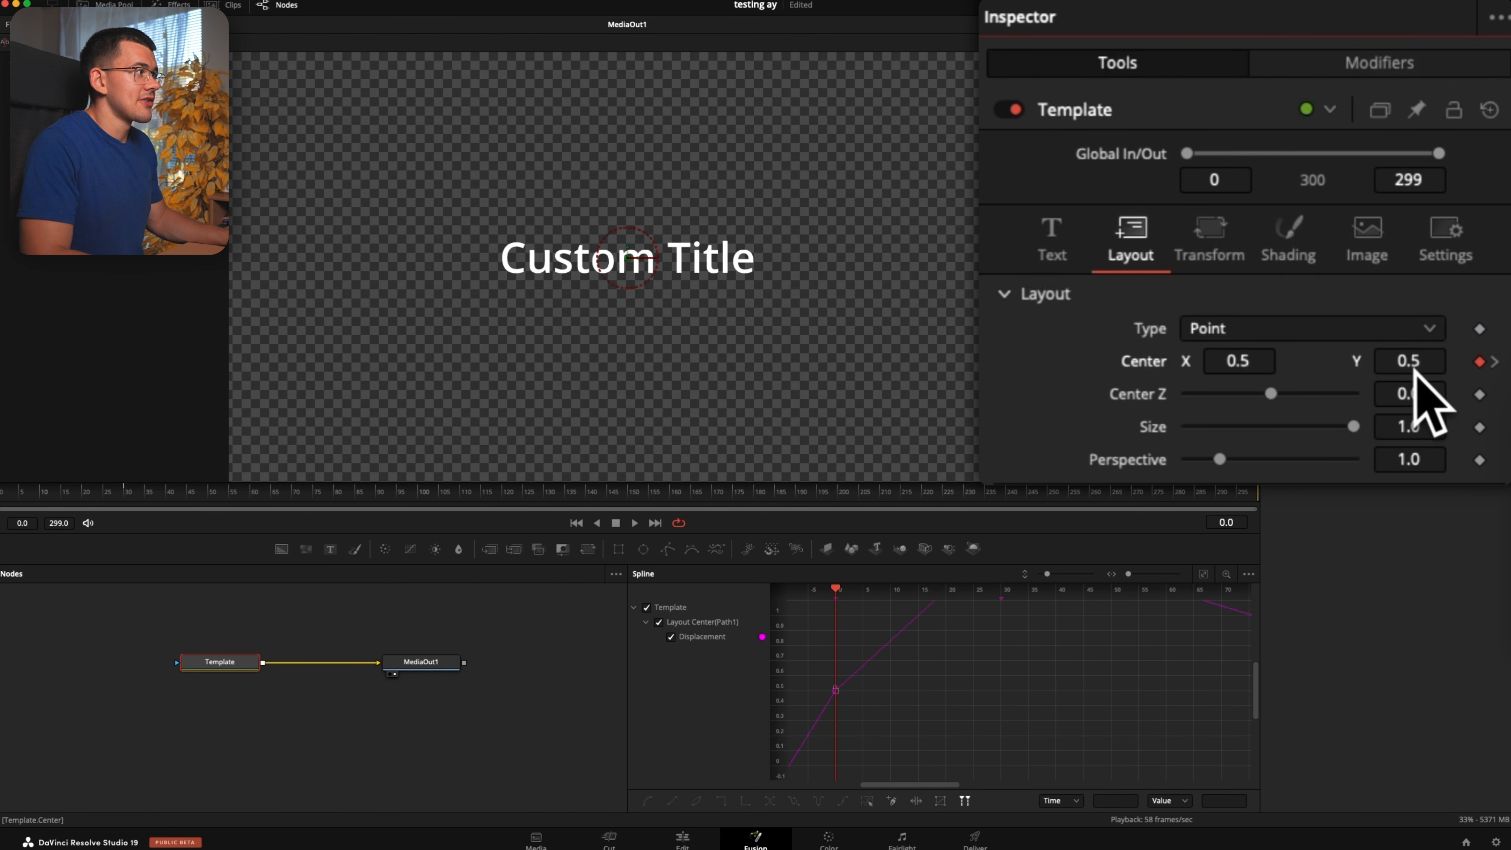
{"action": "left_click_drag", "start_coordinate": [1431, 357], "coordinate": [1106, 357]}
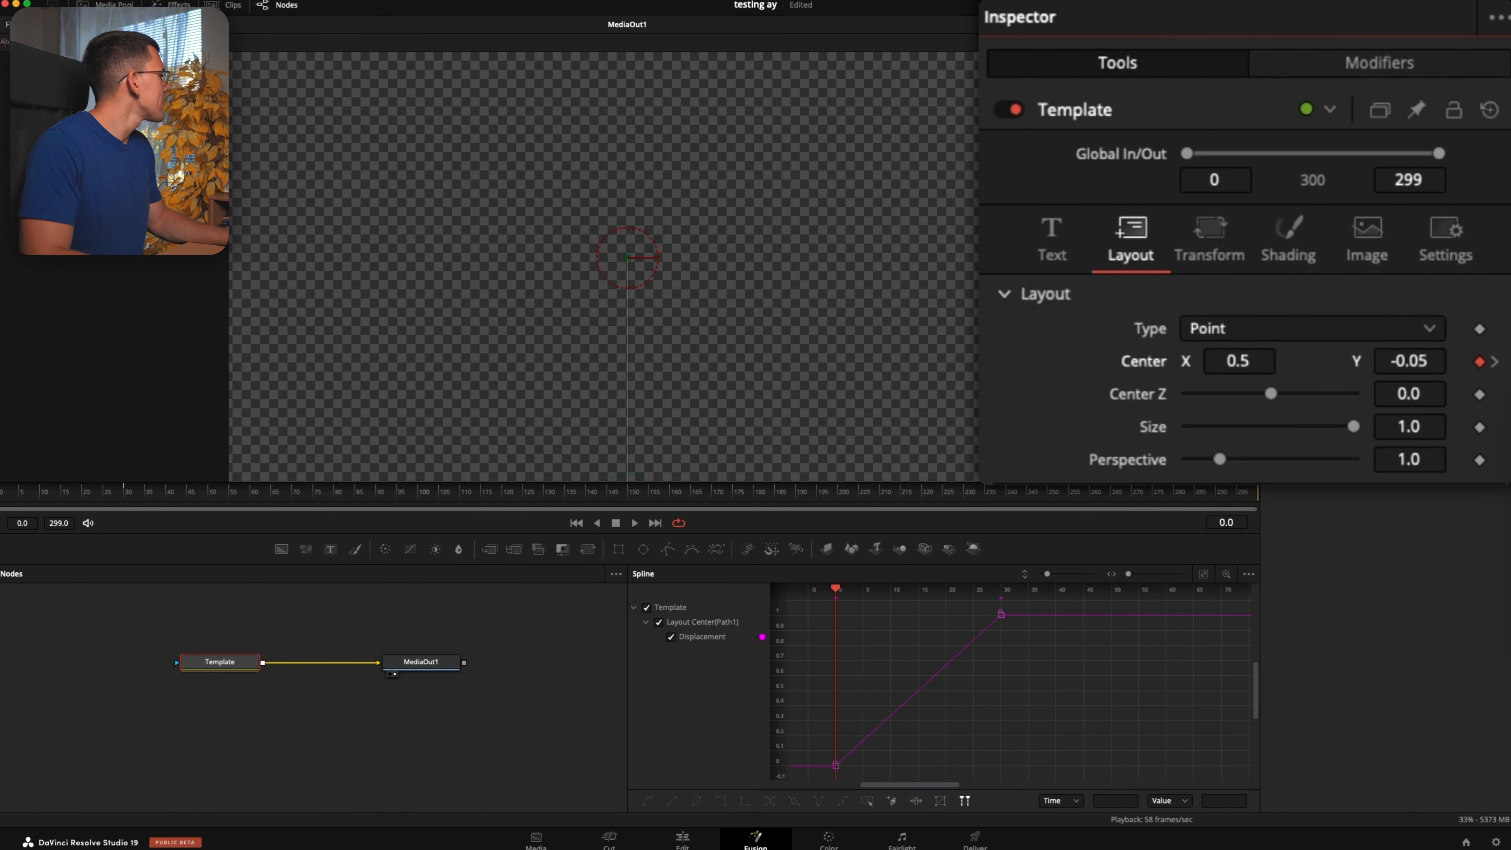
Add a Center keyframe at frame 40 without moving the title, and set Center Y to about 1.008 at frame 70
{"action": "left_click_drag", "start_coordinate": [1, 501], "coordinate": [127, 494]}
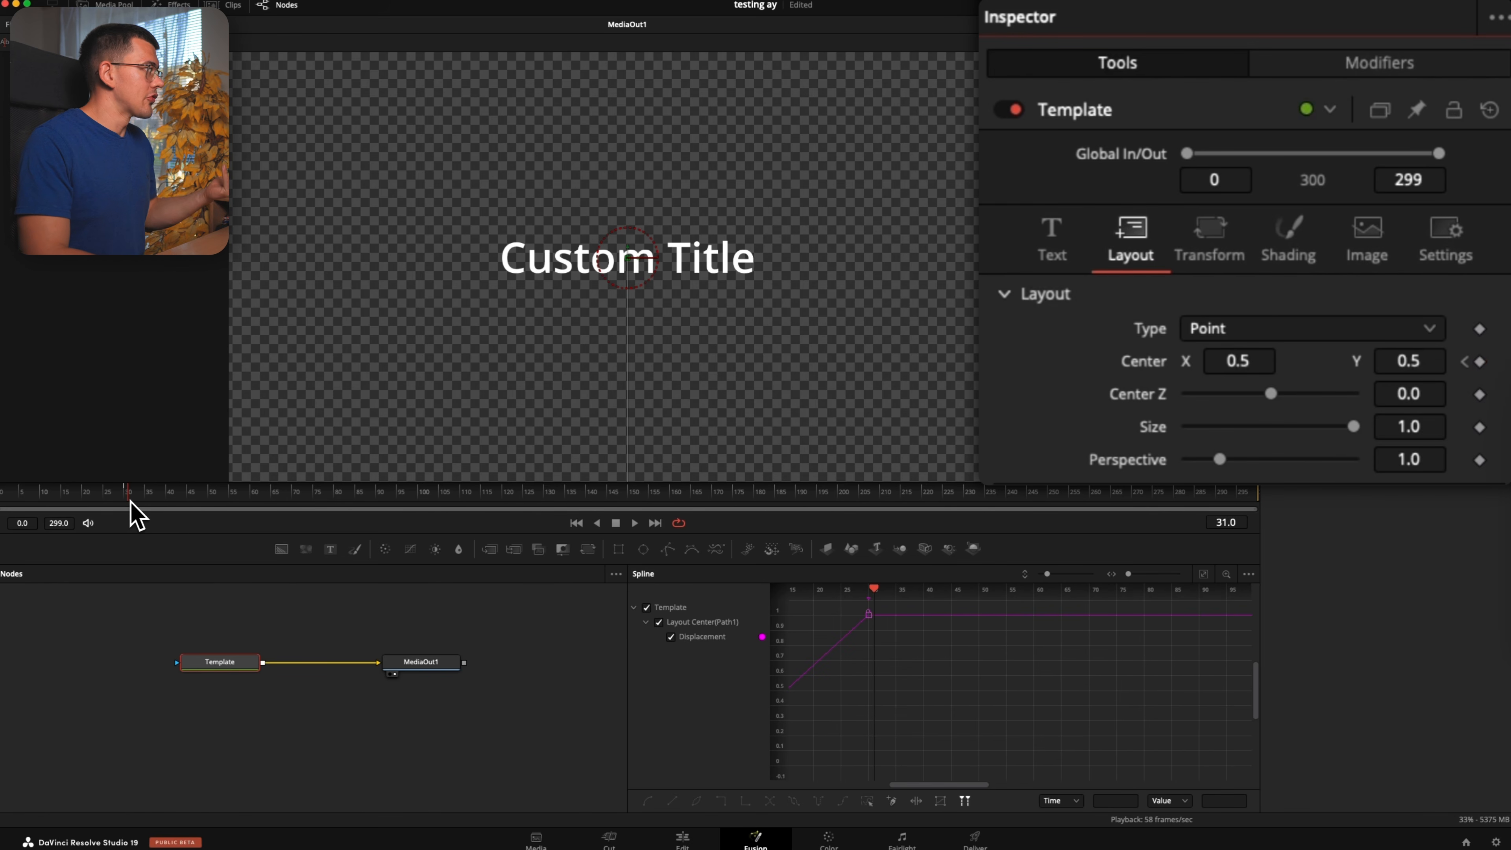
{"action": "left_click_drag", "start_coordinate": [132, 503], "coordinate": [169, 500]}
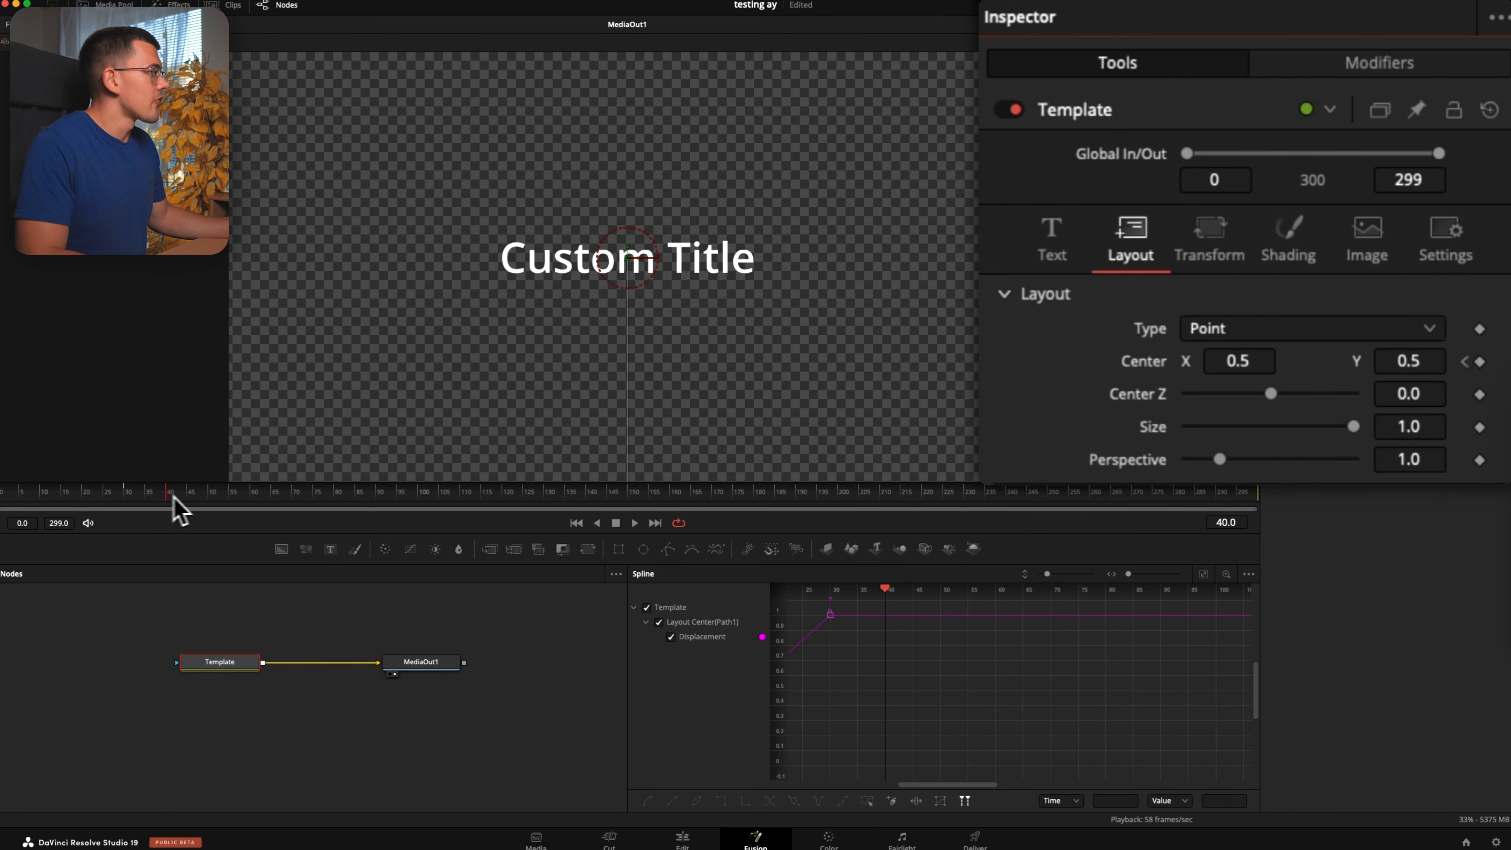
{"action": "left_click", "coordinate": [1480, 361]}
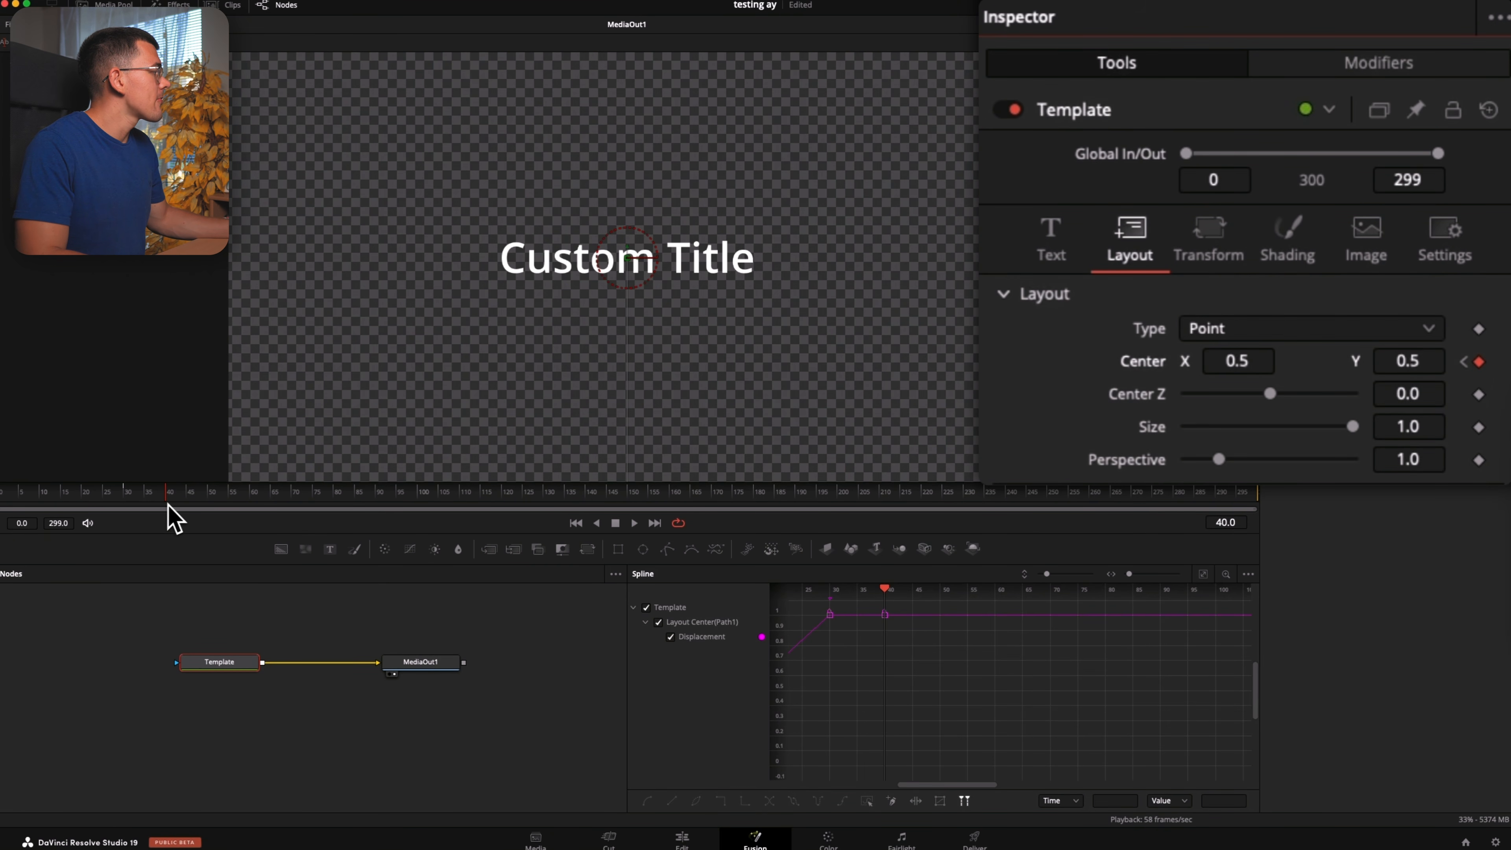
{"action": "left_click", "coordinate": [292, 506]}
{"action": "left_click_drag", "start_coordinate": [1427, 368], "coordinate": [1482, 368]}
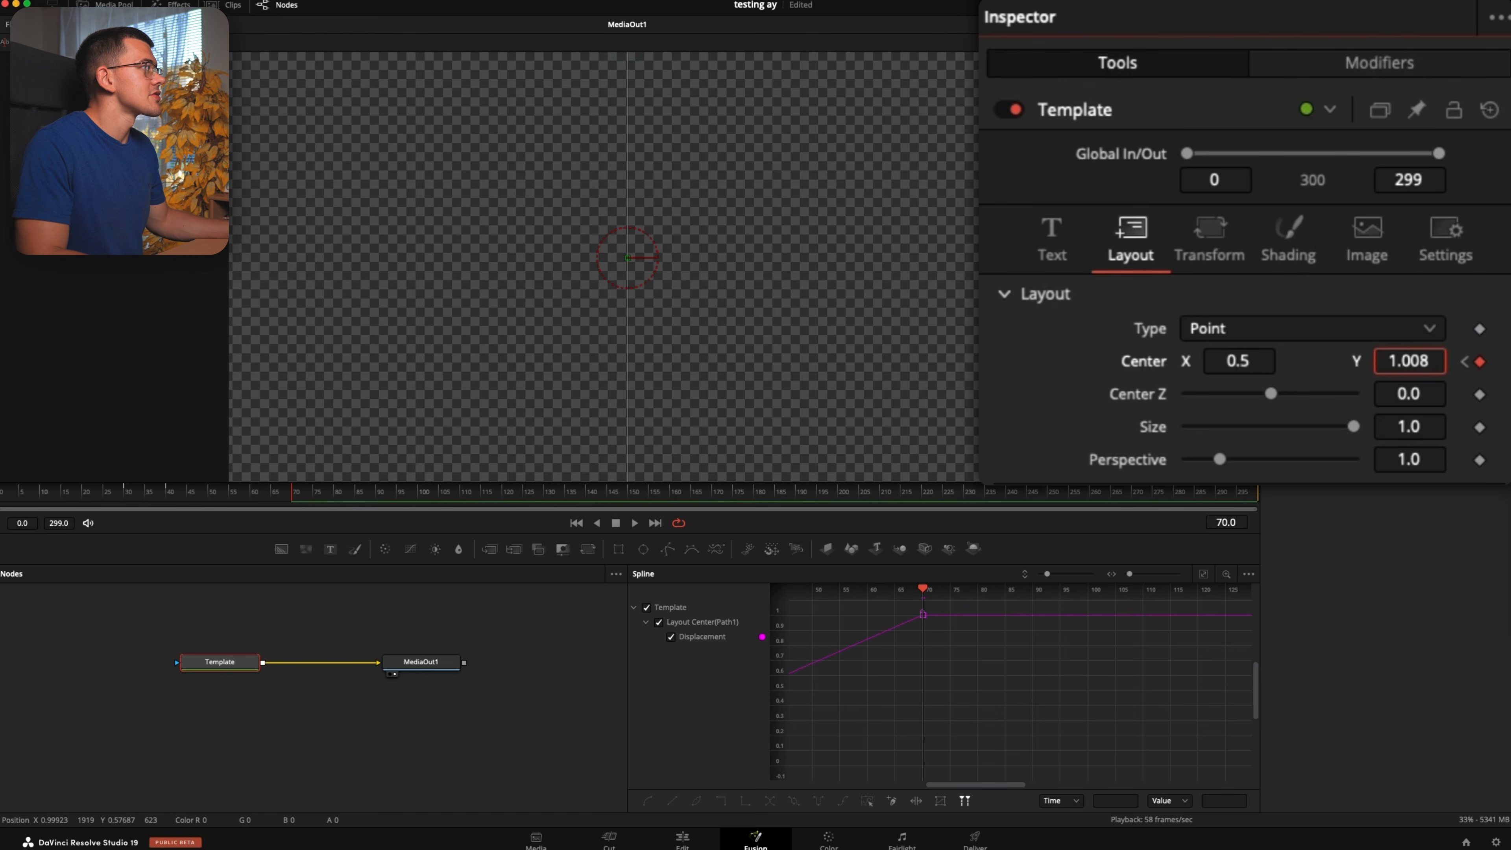
Play the title animation from frame 0 to check its movement in, hold and movement out
{"action": "left_click_drag", "start_coordinate": [293, 495], "coordinate": [0, 525]}
{"action": "key", "text": "space"}
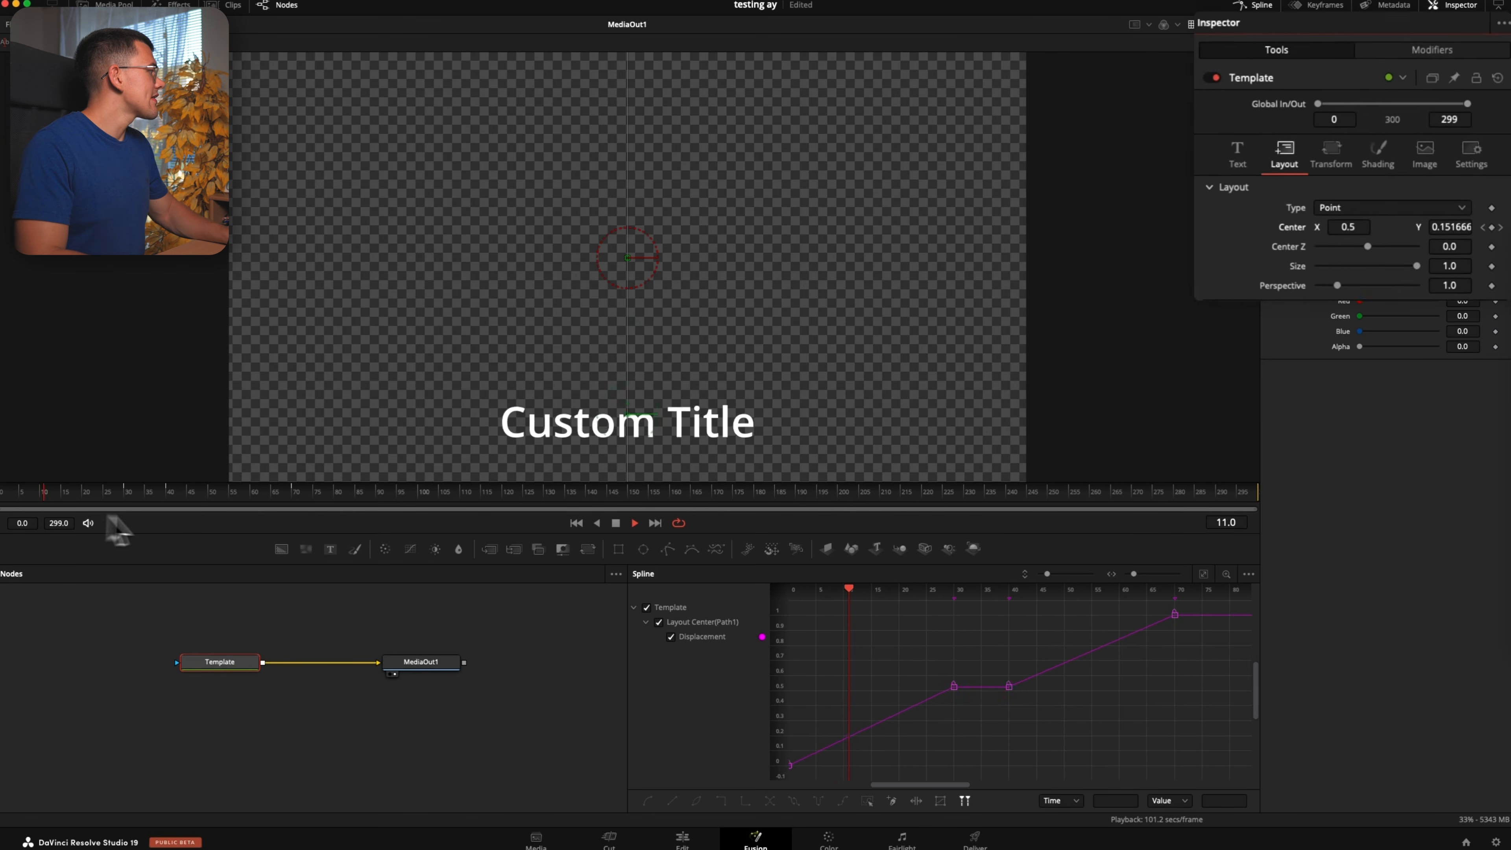
{"action": "key", "text": "space"}
{"action": "left_click_drag", "start_coordinate": [228, 498], "coordinate": [28, 500]}
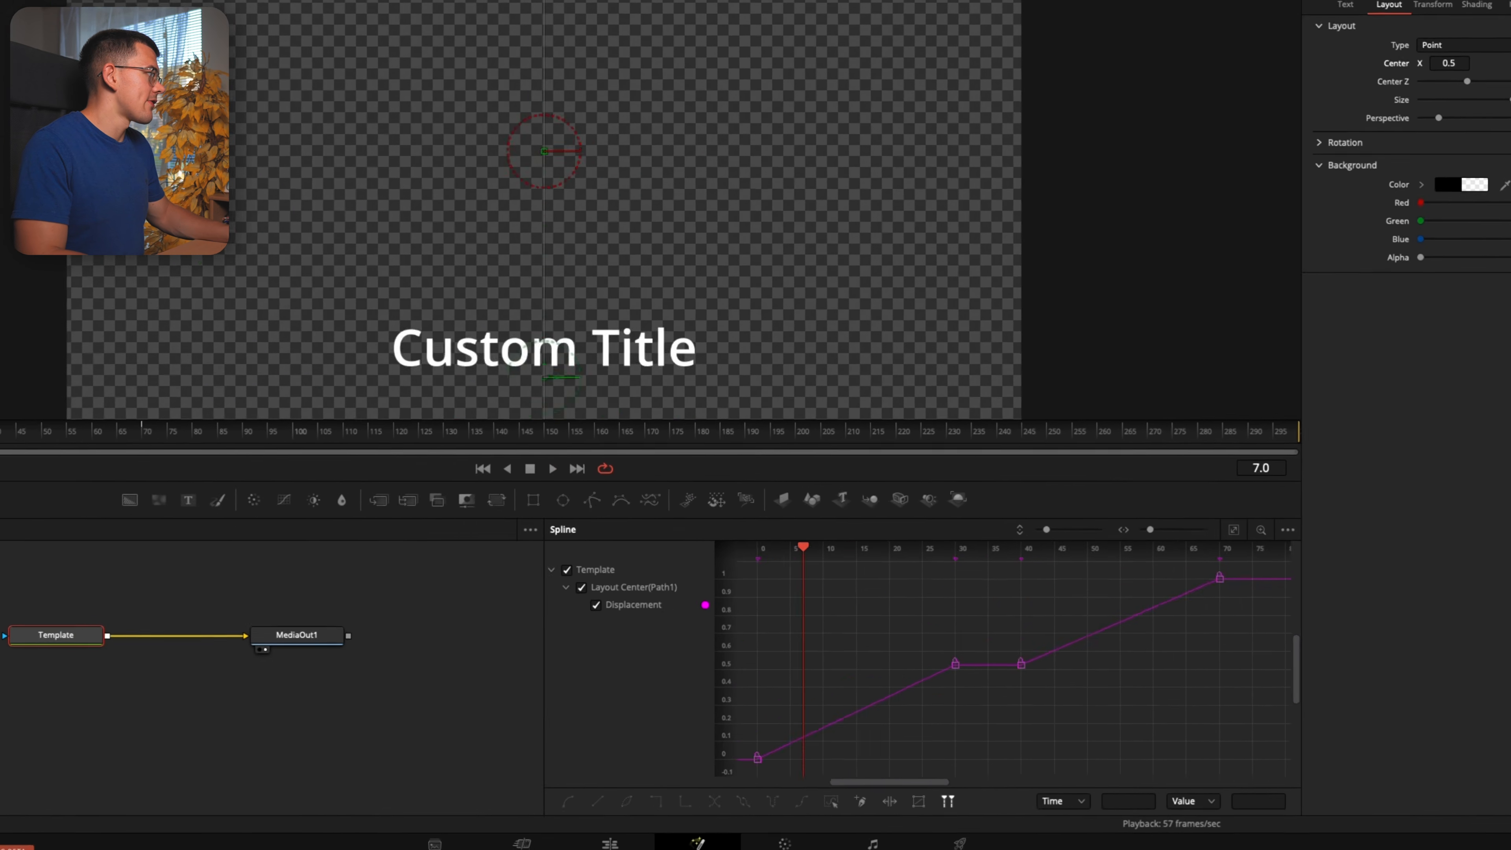
{"action": "left_click_drag", "start_coordinate": [2, 431], "coordinate": [1, 431]}
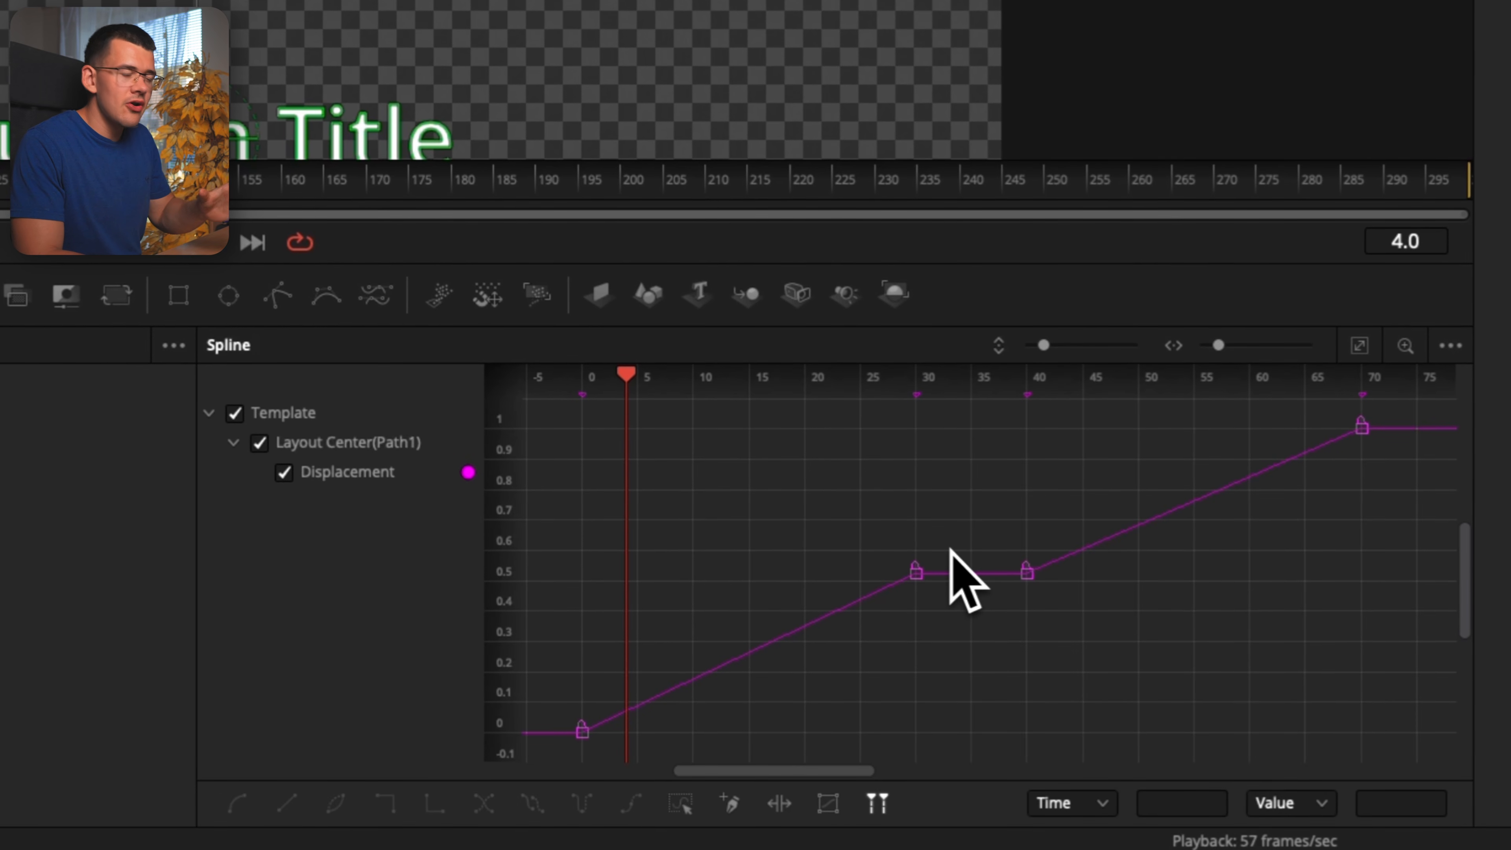
Smooth the Displacement curve between the keyframes at frames 0 and 30 in the spline editor
{"action": "left_click", "coordinate": [915, 569]}
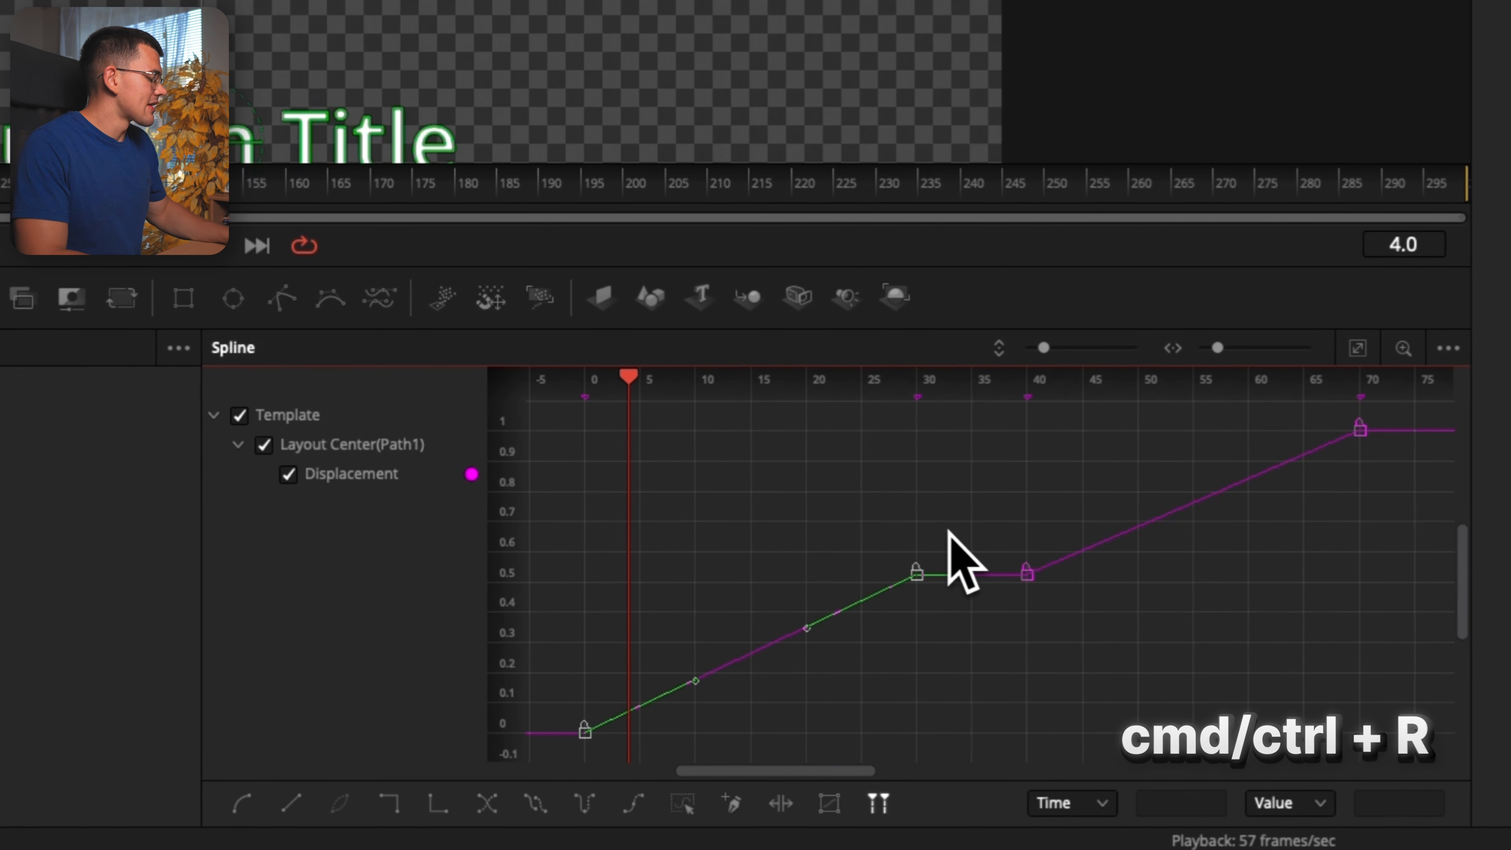
{"action": "key", "text": "ctrl+r"}
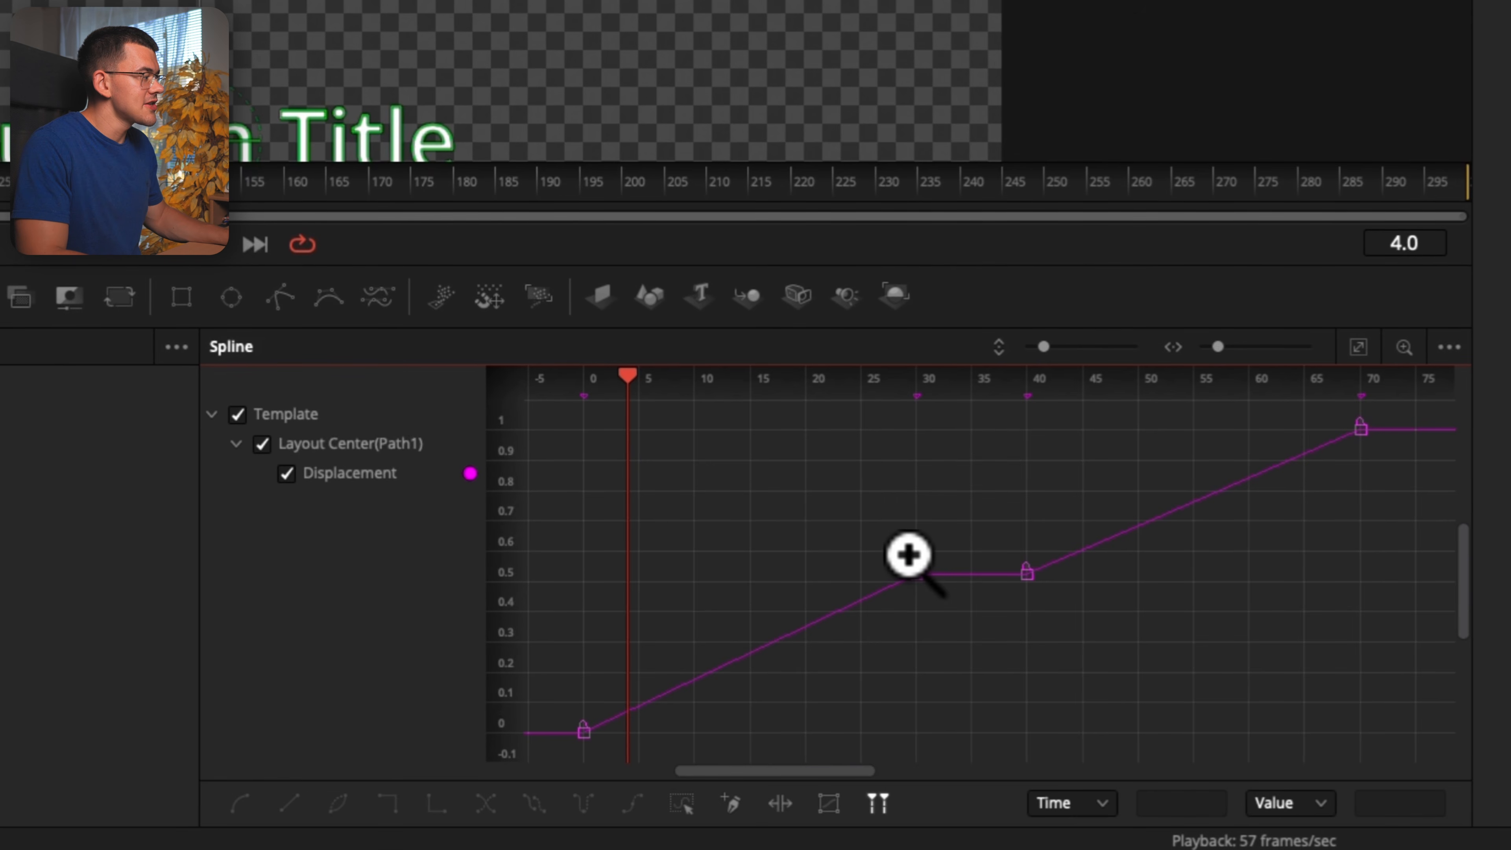
{"action": "left_click_drag", "start_coordinate": [940, 537], "coordinate": [729, 704]}
{"action": "left_click_drag", "start_coordinate": [786, 661], "coordinate": [565, 762]}
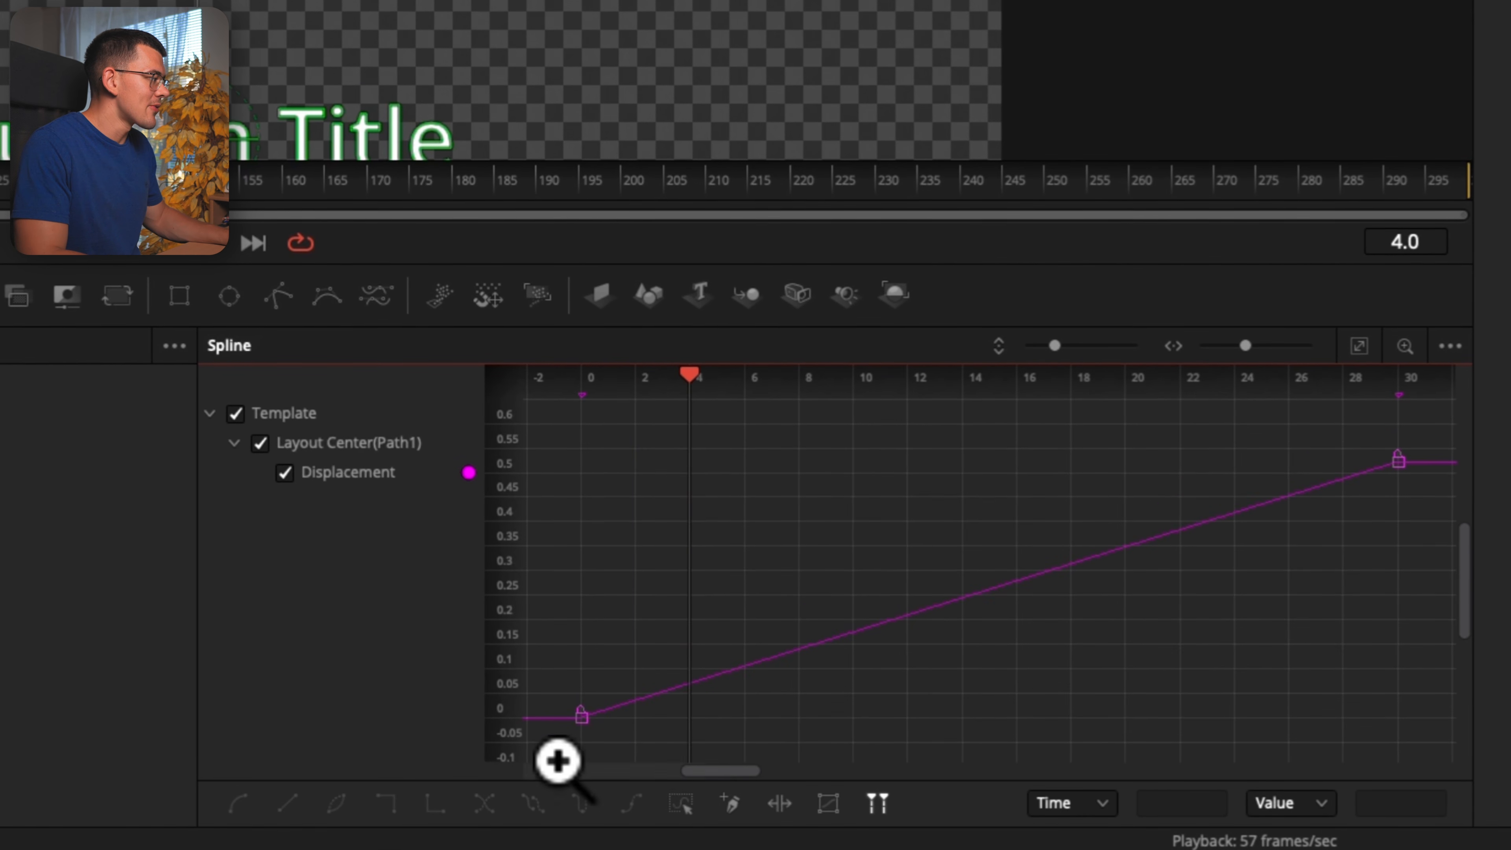
{"action": "key", "text": "ctrl+a"}
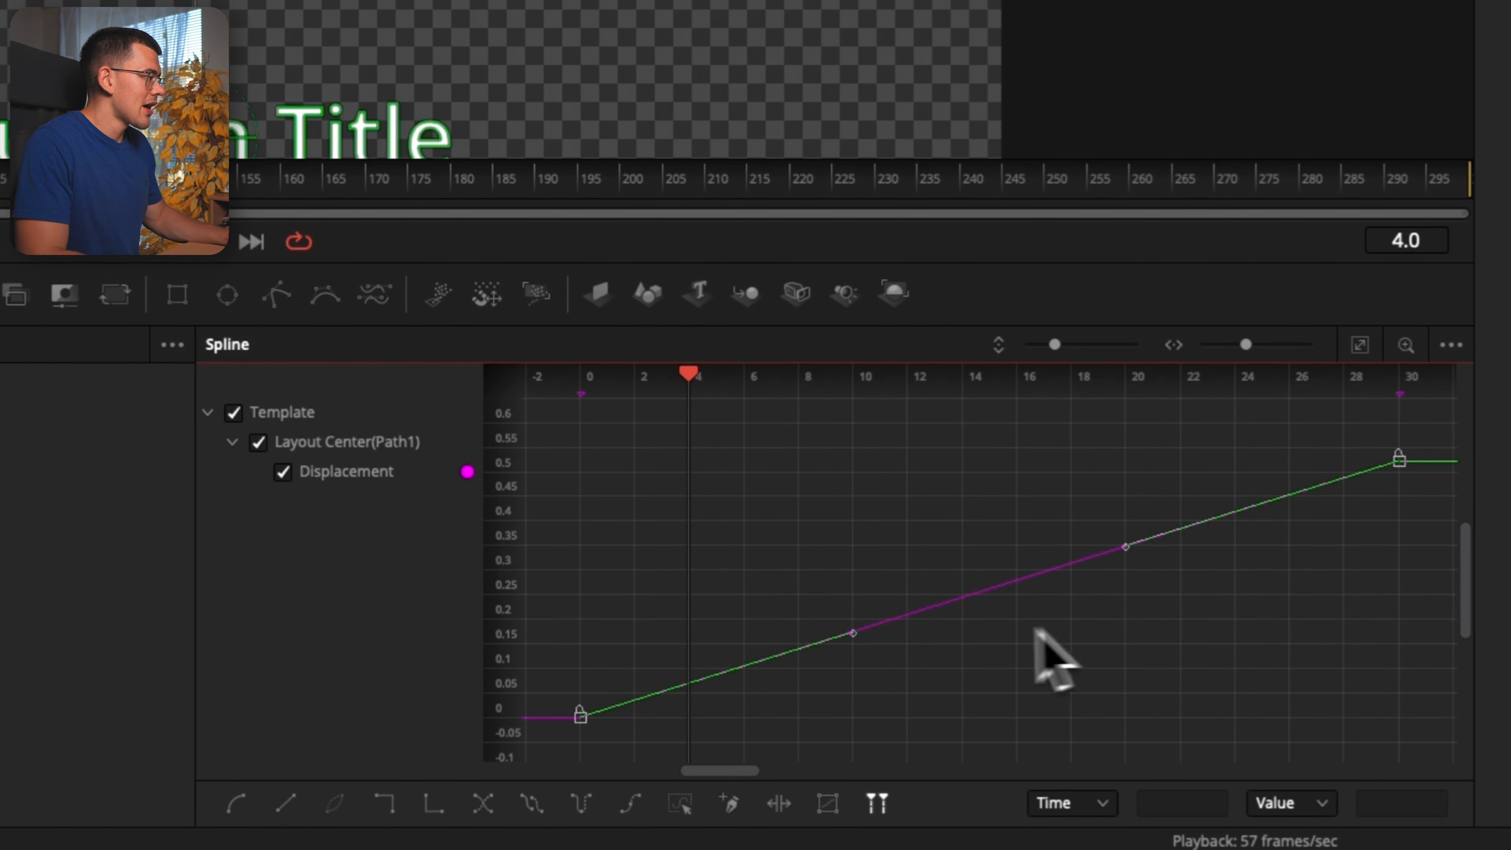
{"action": "key", "text": "s"}
Reshape the entrance curve into a strong ease-out, with frame 0's handle pointing straight up and frame 30's handle extended horizontally to about frame 3
{"action": "left_click_drag", "start_coordinate": [853, 718], "coordinate": [563, 579]}
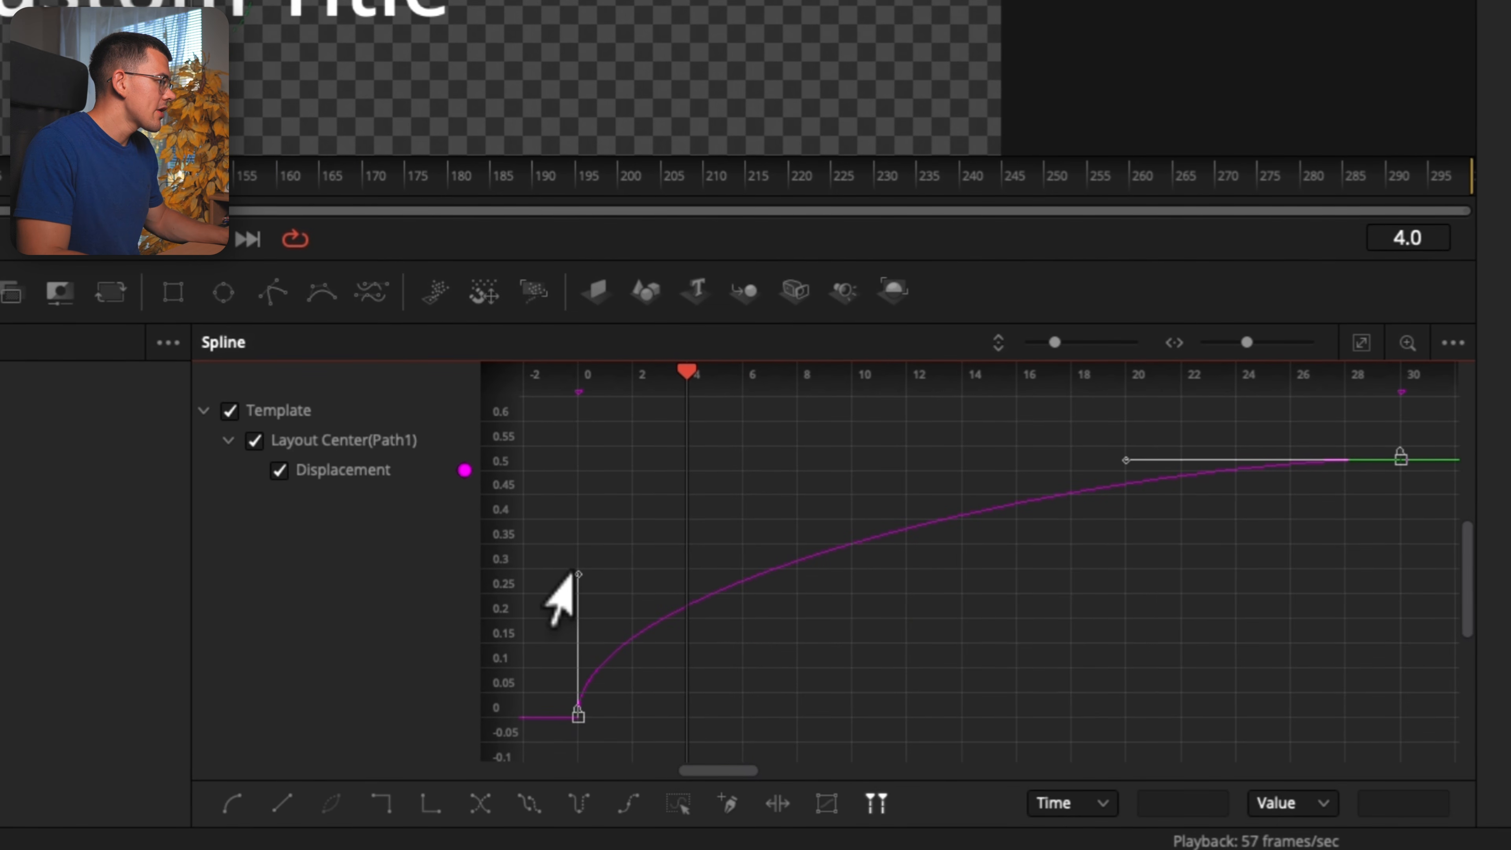
{"action": "left_click_drag", "start_coordinate": [1120, 459], "coordinate": [661, 460]}
{"action": "left_click", "coordinate": [709, 514]}
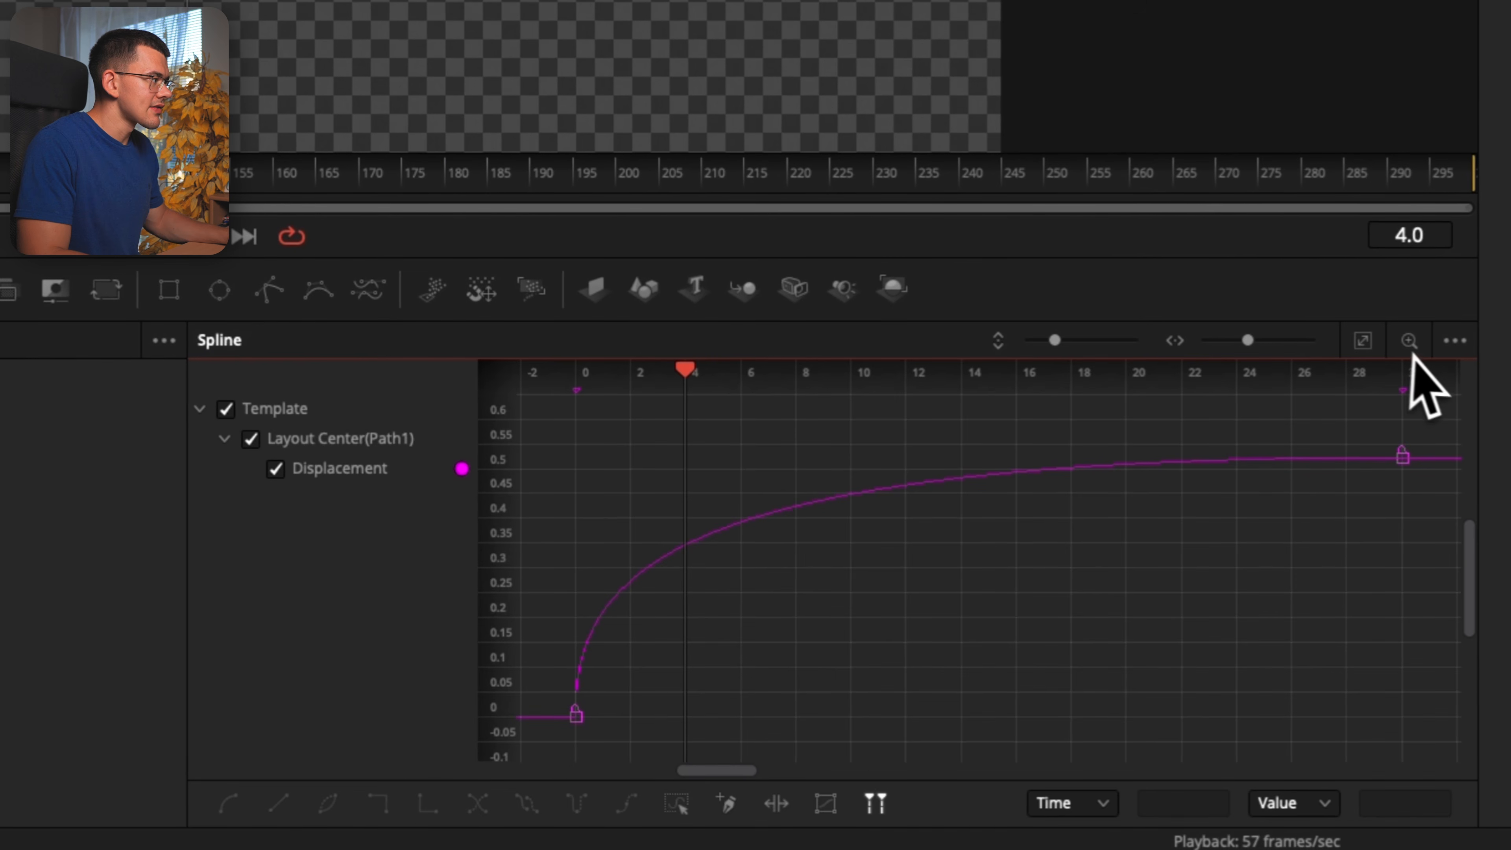
Smooth the Displacement curve between the keyframes at frames 40 and 70
{"action": "left_click", "coordinate": [1362, 342]}
{"action": "left_click_drag", "start_coordinate": [1410, 412], "coordinate": [1025, 606]}
{"action": "left_click_drag", "start_coordinate": [1455, 405], "coordinate": [580, 774]}
{"action": "key", "text": "shift+s"}
{"action": "left_click", "coordinate": [940, 714]}
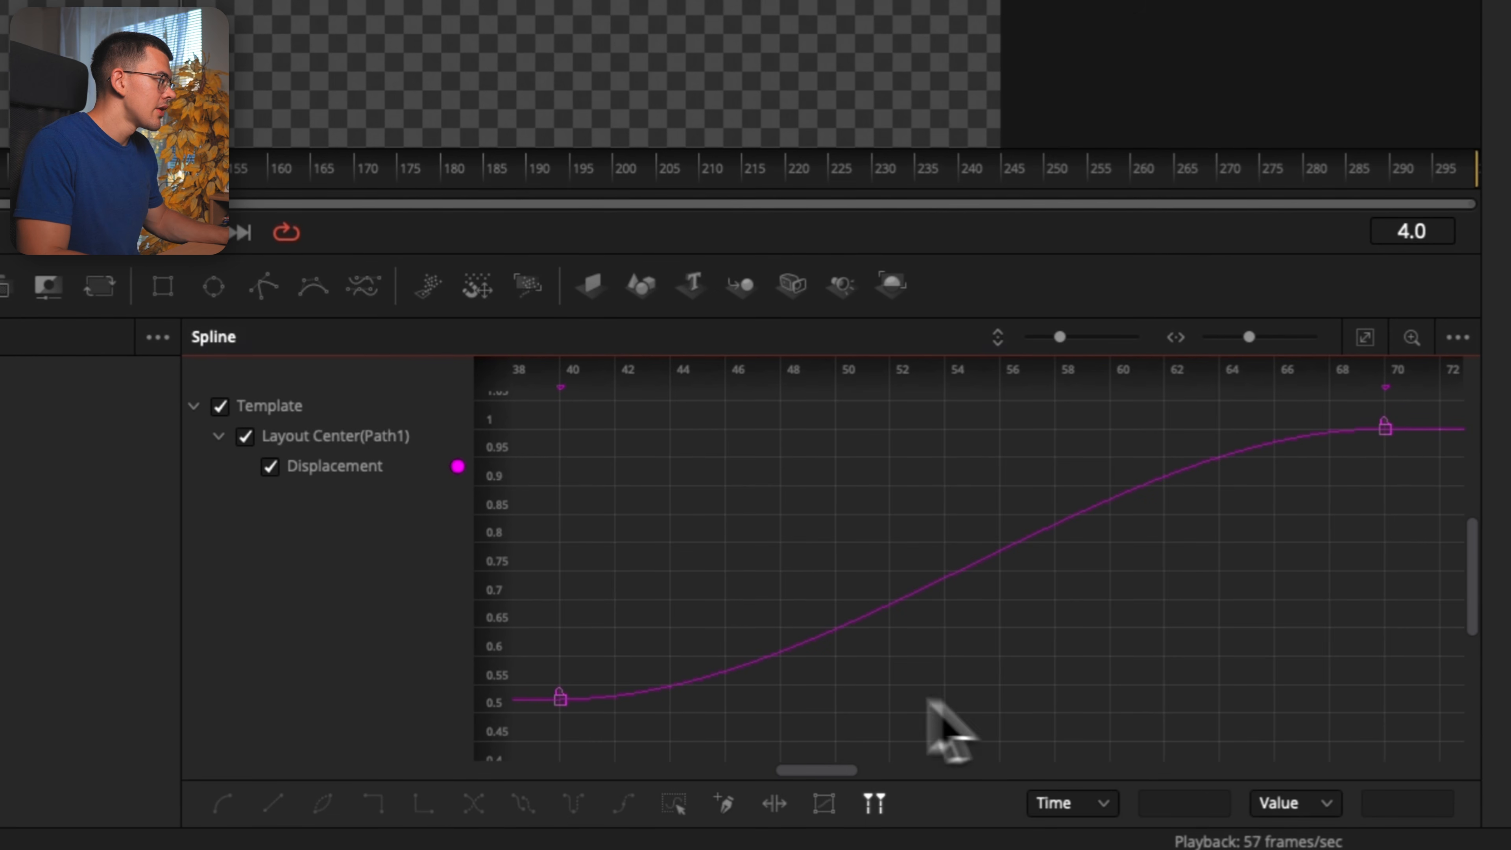
Reshape the exit curve into a strong ease-in, with frame 70's handle pointing straight down and frame 40's handle extended horizontally to about frame 64
{"action": "left_click_drag", "start_coordinate": [1414, 400], "coordinate": [1306, 507]}
{"action": "left_click_drag", "start_coordinate": [1106, 430], "coordinate": [1388, 589]}
{"action": "left_click", "coordinate": [557, 698]}
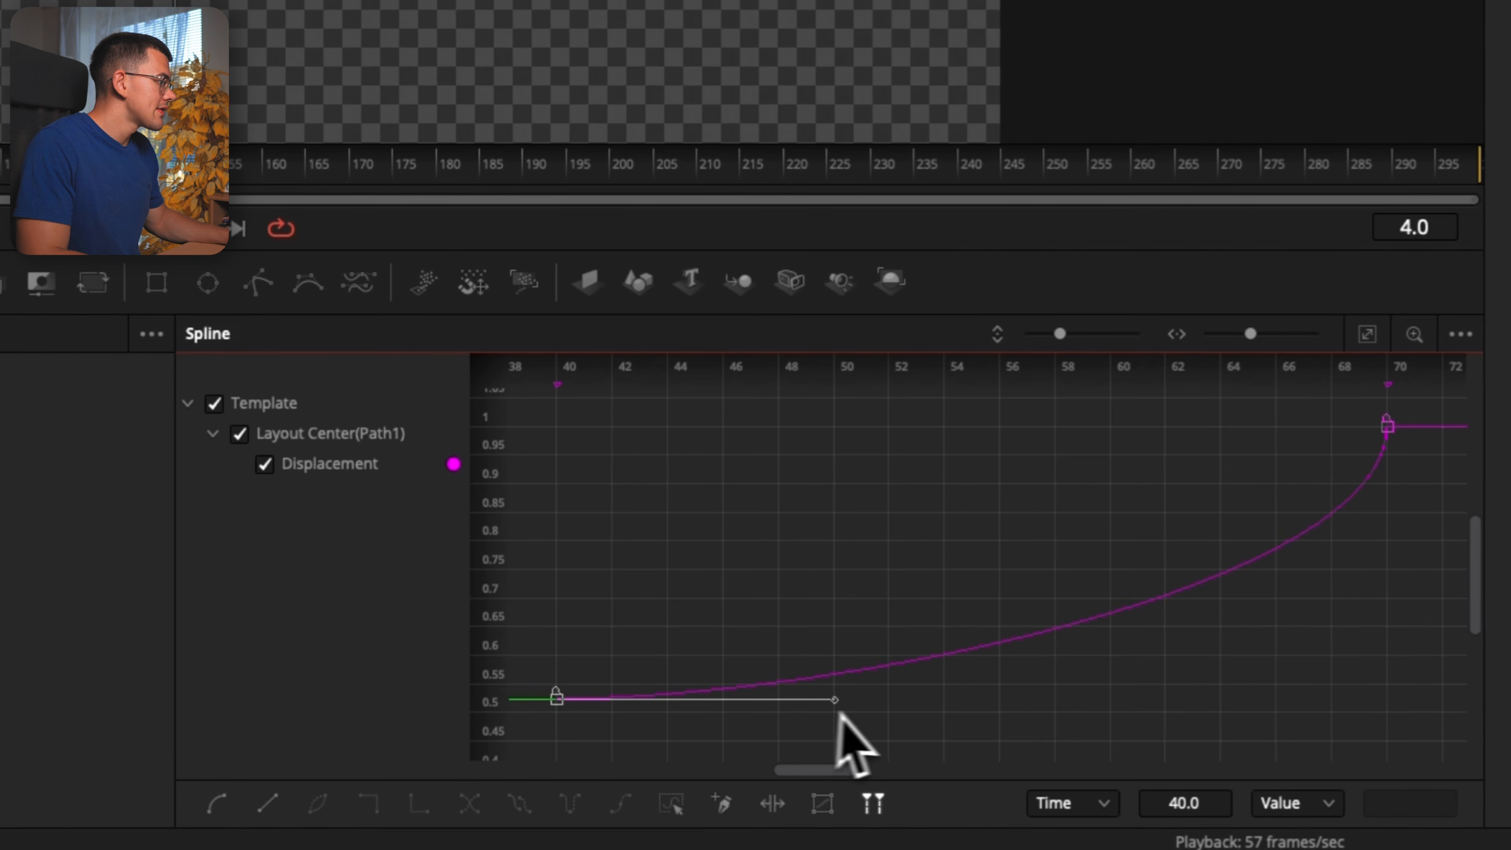
{"action": "left_click_drag", "start_coordinate": [836, 700], "coordinate": [1224, 701]}
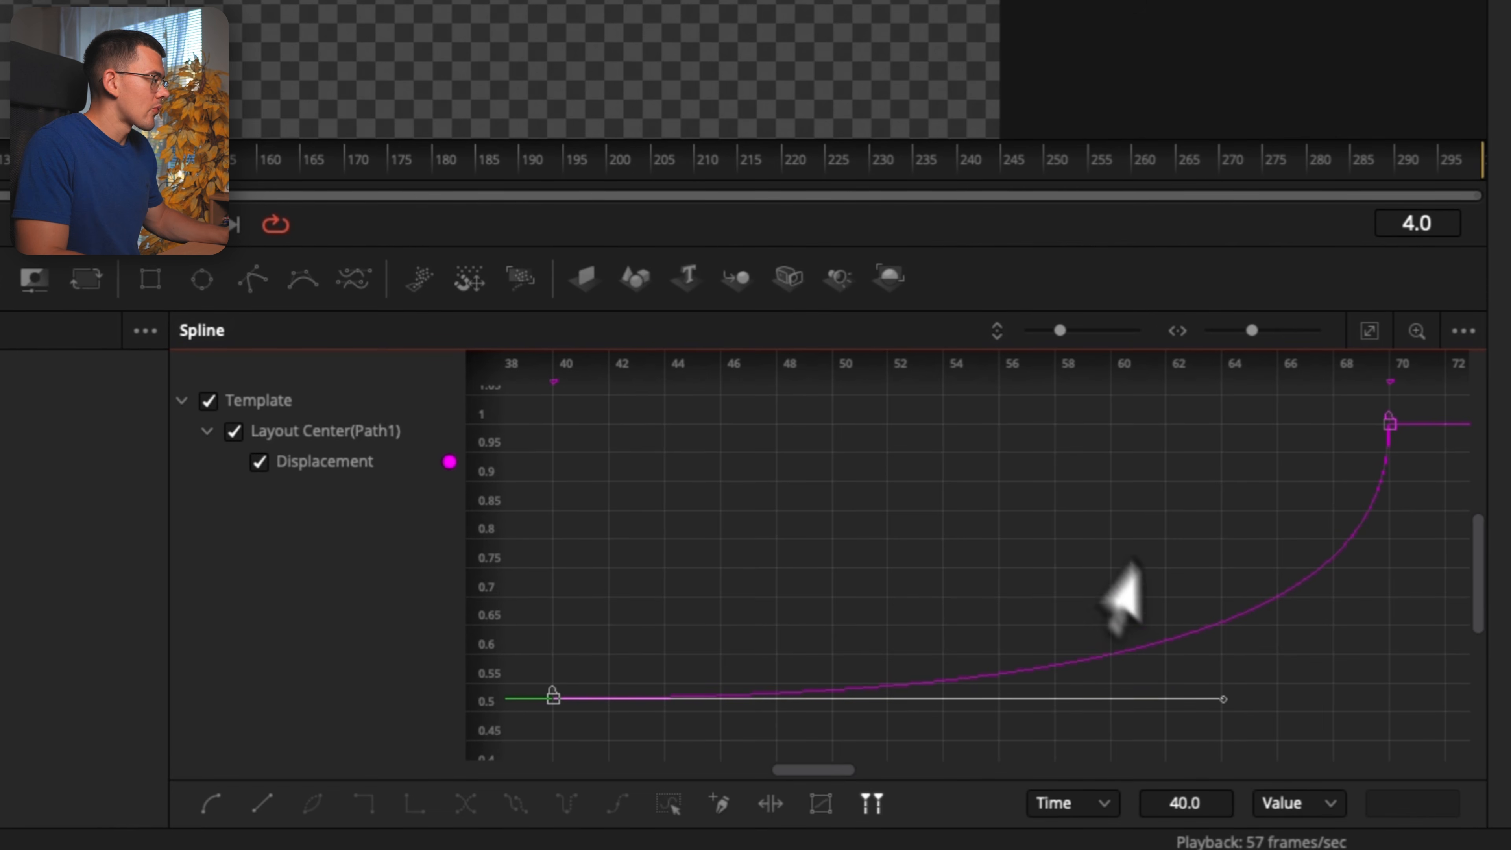
{"action": "left_click", "coordinate": [1374, 335]}
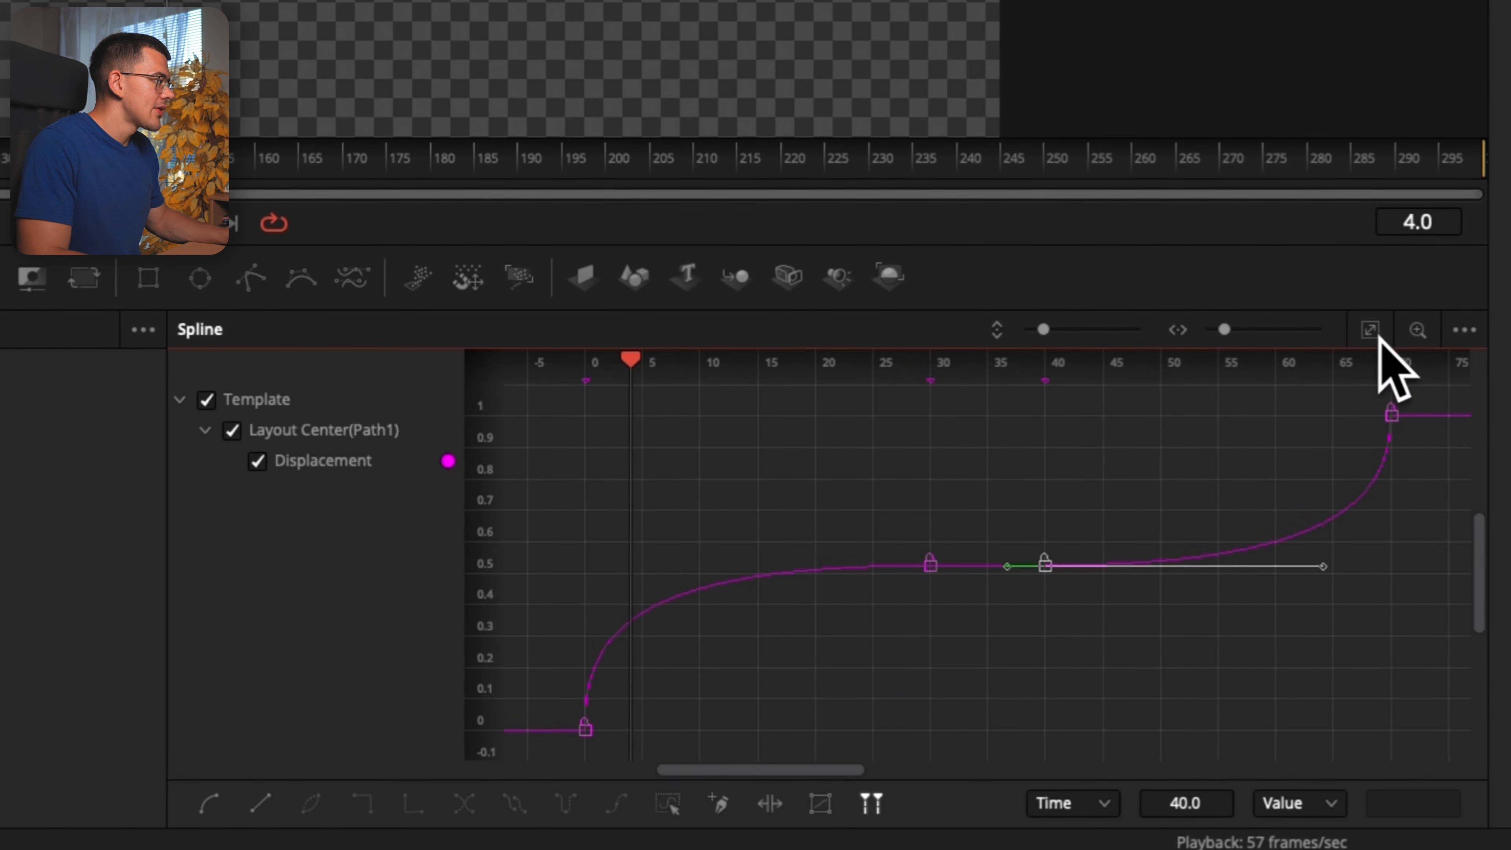
{"action": "left_click", "coordinate": [768, 688]}
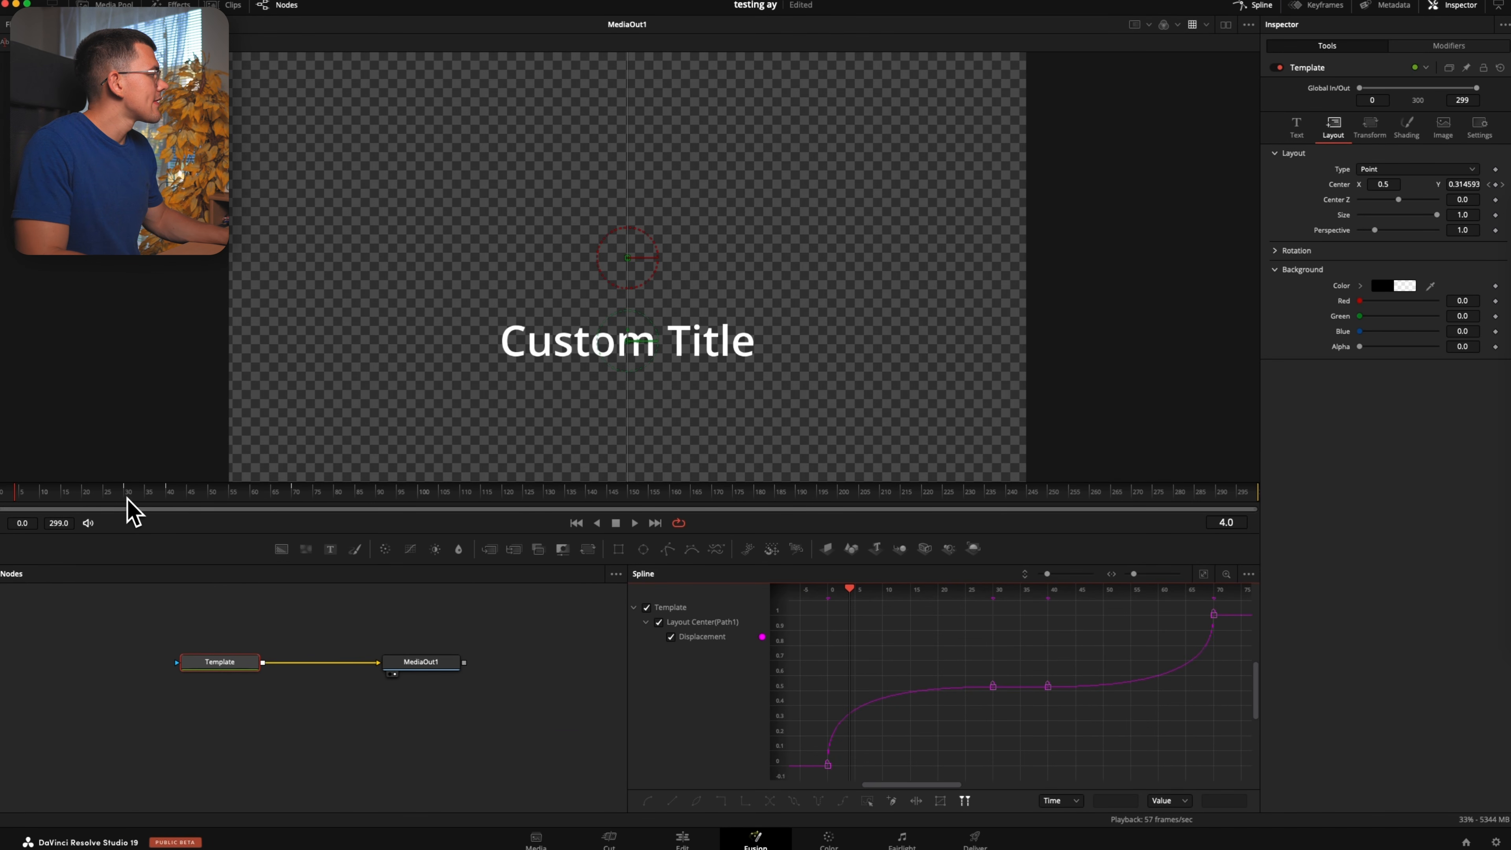
Select the Displacement keyframes at frames 30 and 40 and play the title animation to review its eased movement
{"action": "left_click_drag", "start_coordinate": [127, 497], "coordinate": [164, 497]}
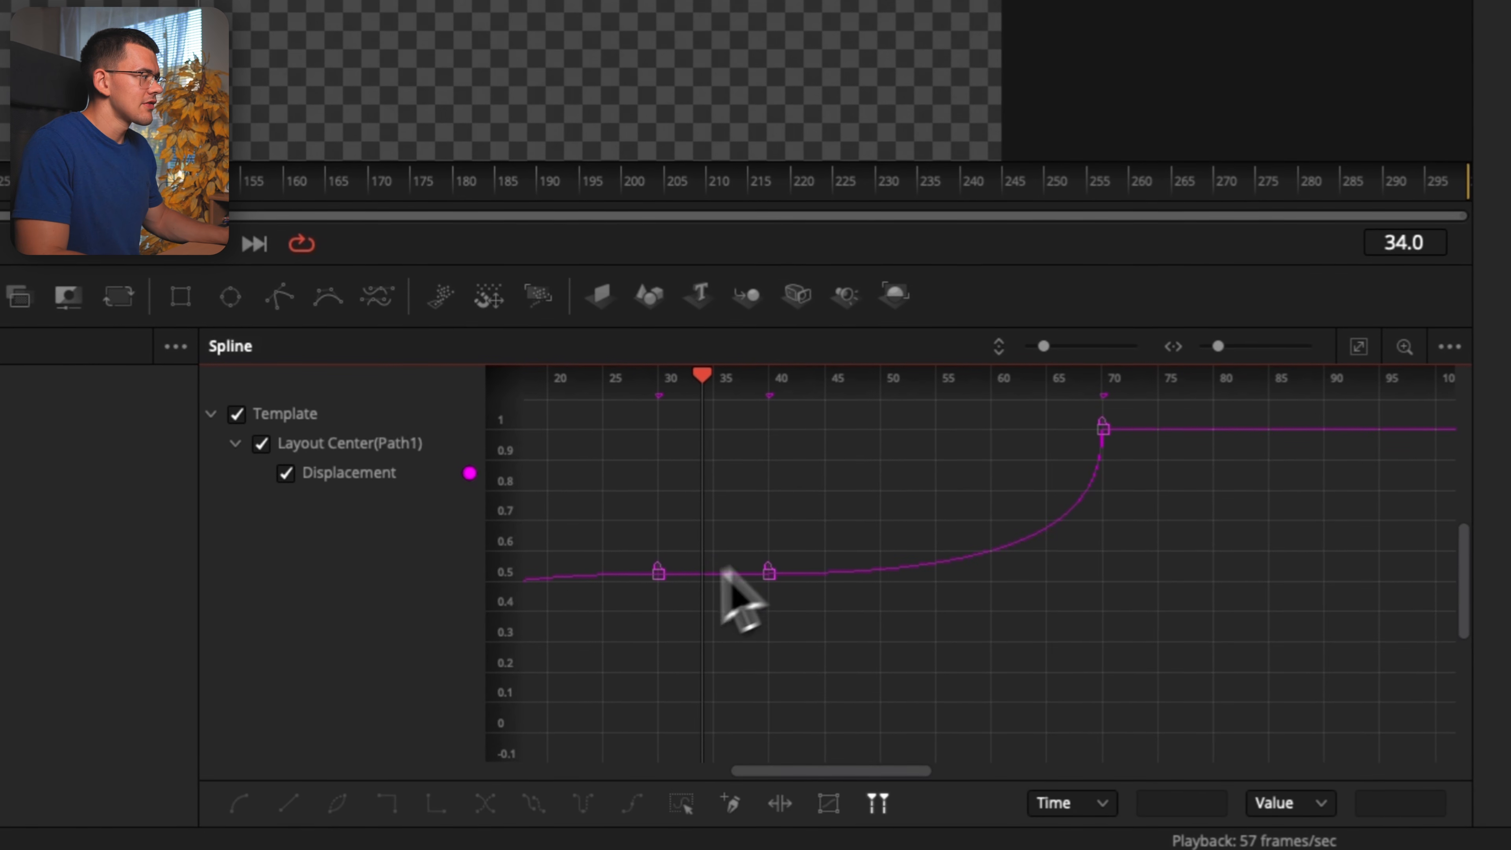
{"action": "left_click_drag", "start_coordinate": [782, 535], "coordinate": [613, 629]}
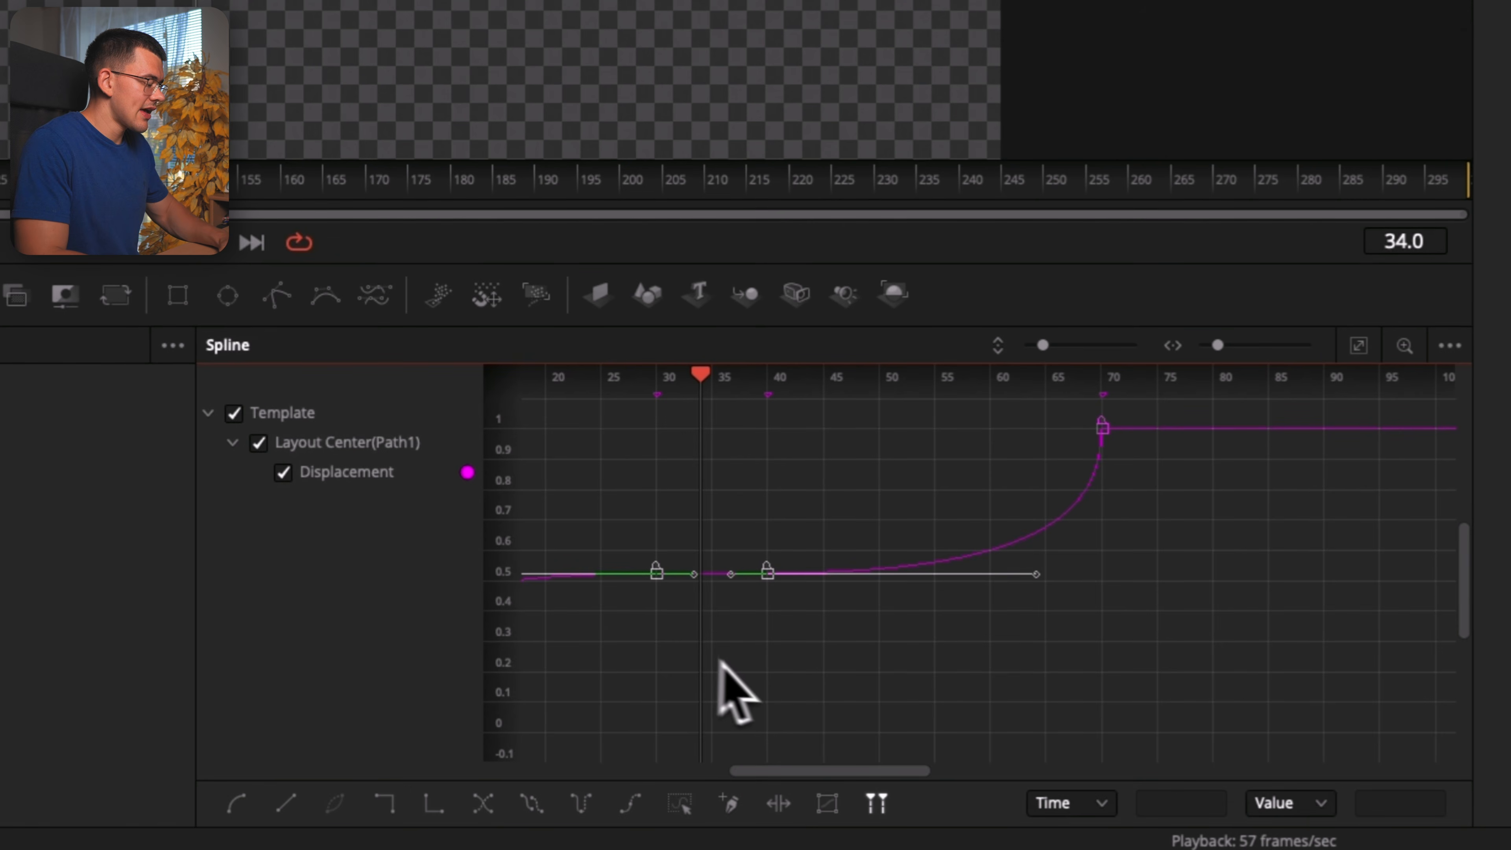
{"action": "key", "text": "l"}
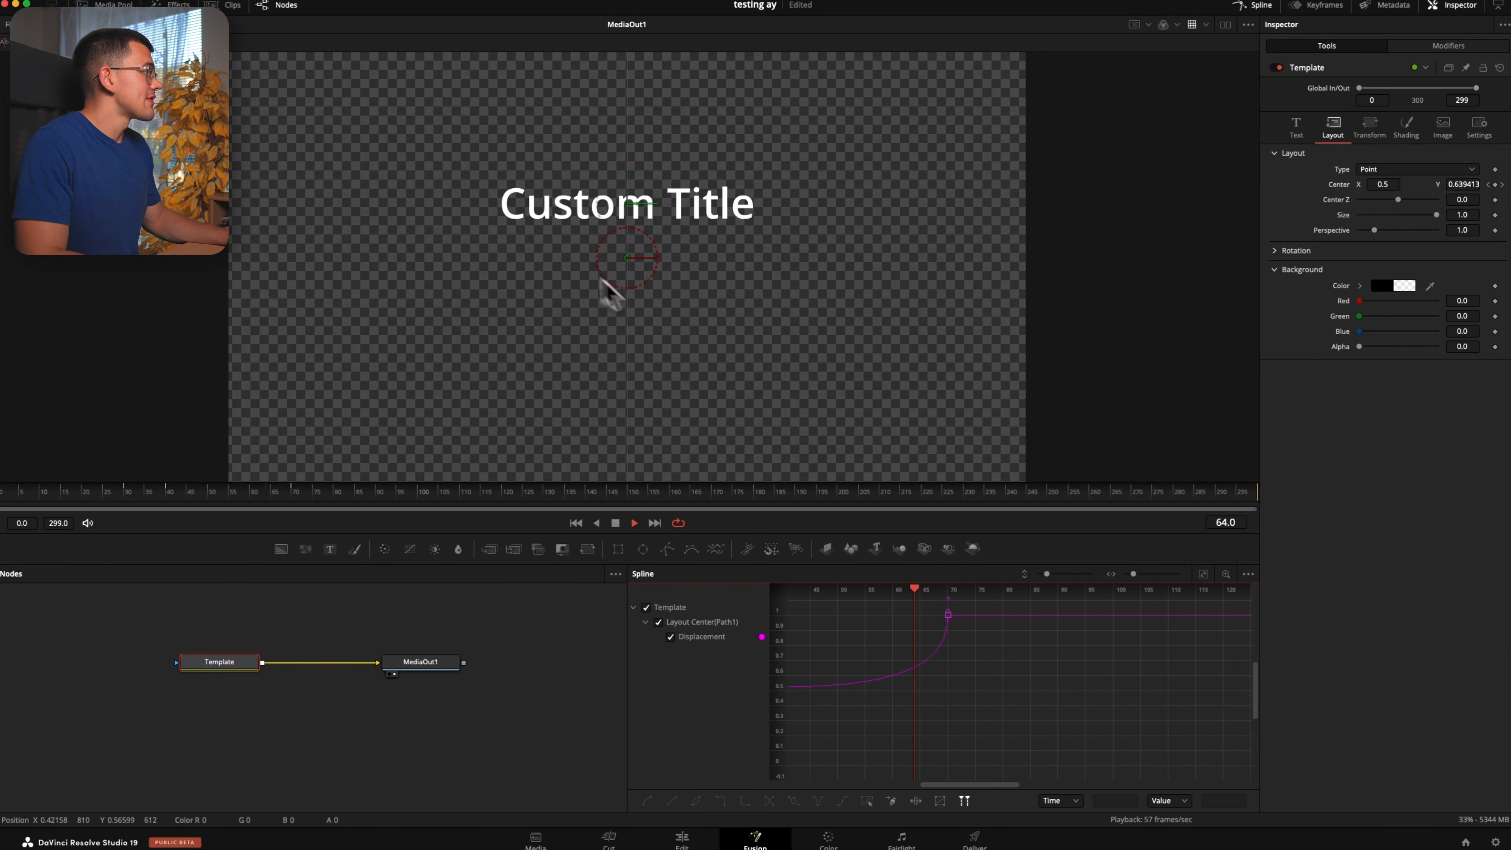
{"action": "left_click", "coordinate": [225, 494]}
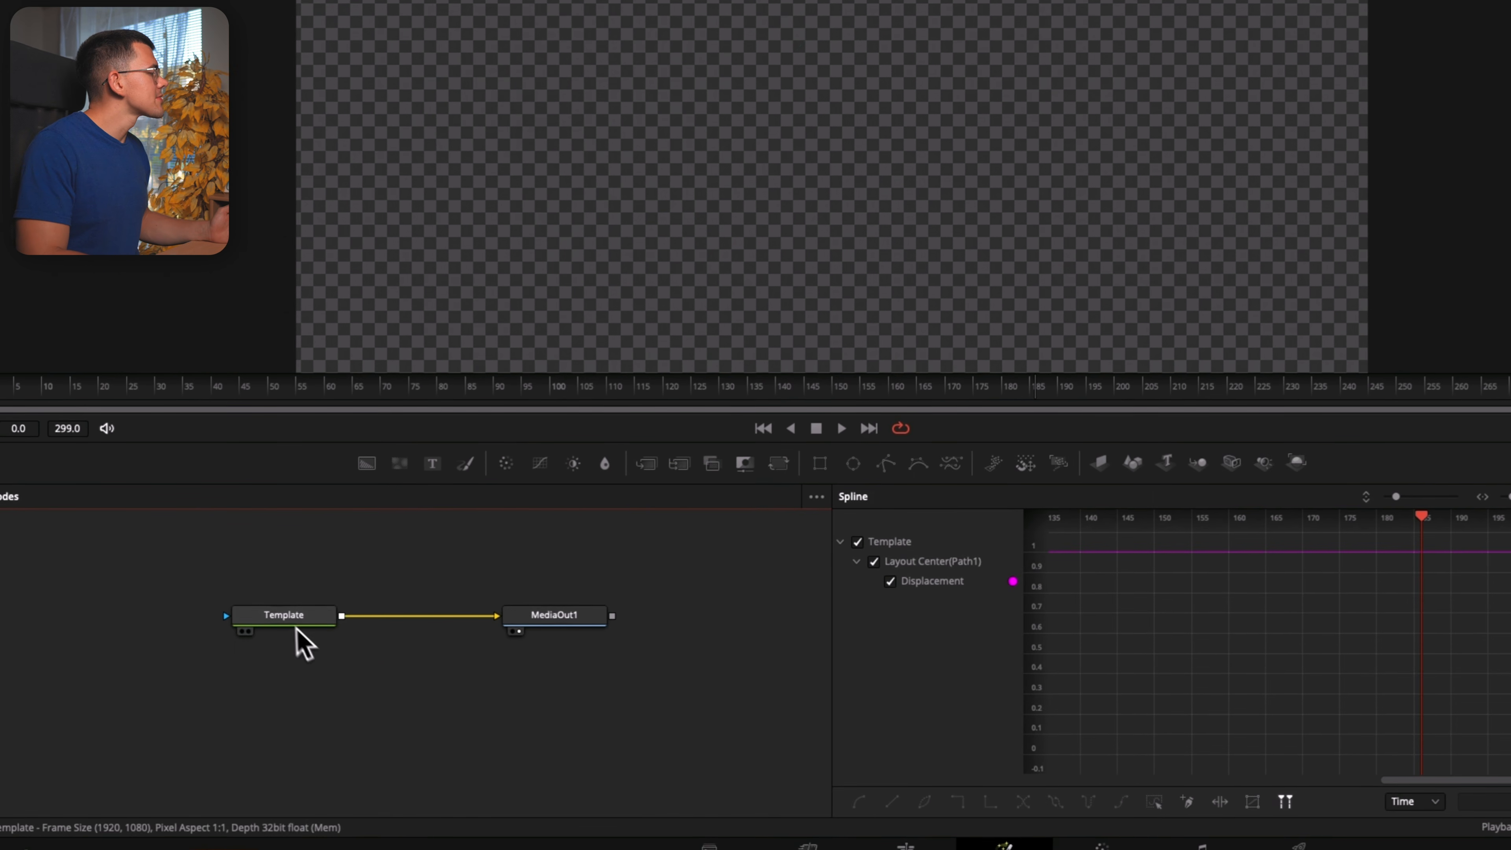
Insert a Keyframe Stretcher node between the Template and MediaOut1 nodes and scrub through the title
{"action": "left_click", "coordinate": [296, 624]}
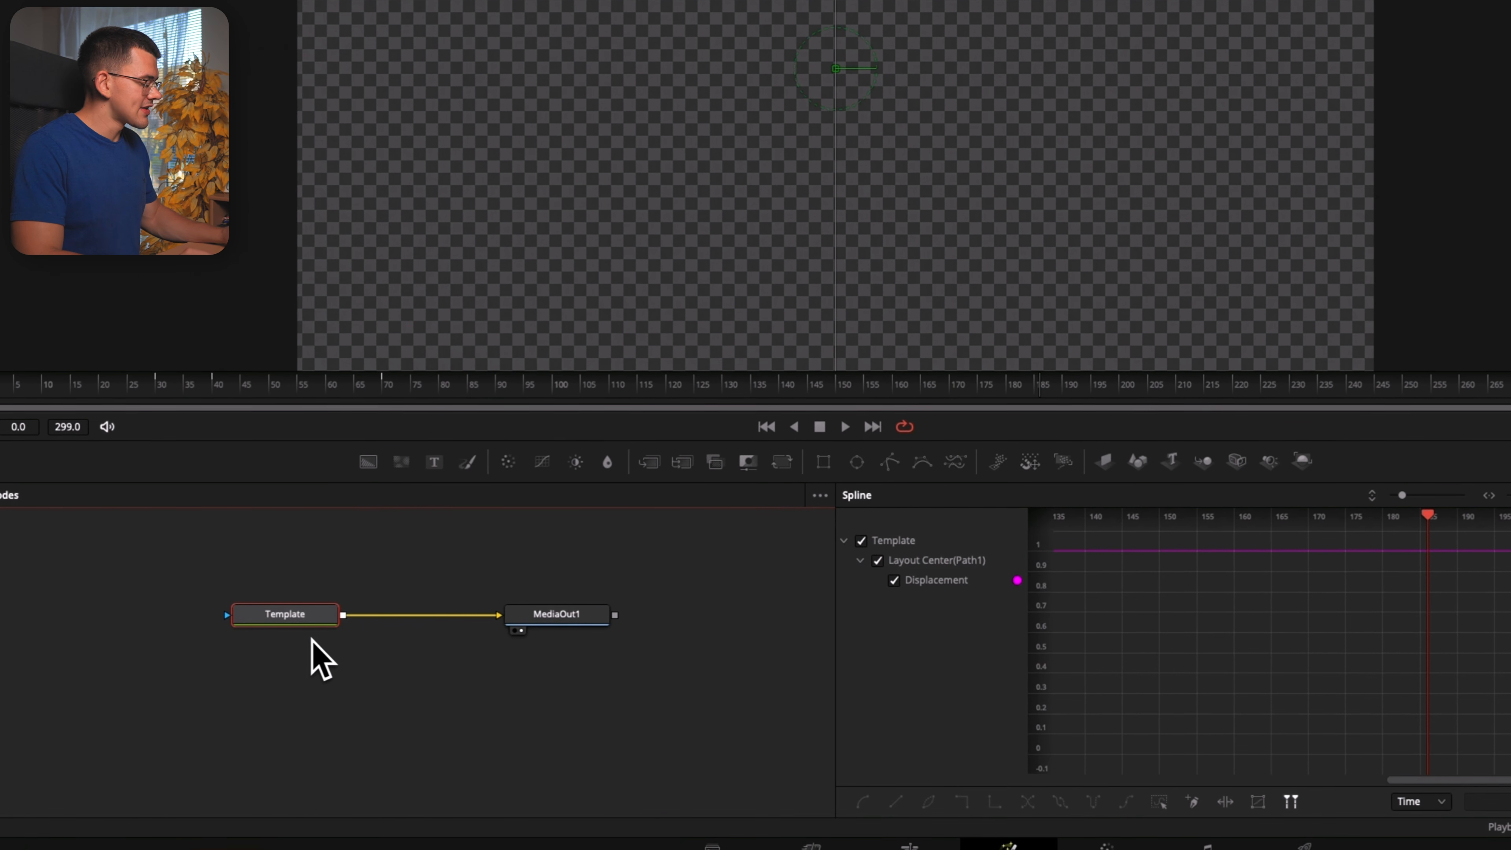
{"action": "key", "text": "shift+space"}
{"action": "type", "text": "keyfr"}
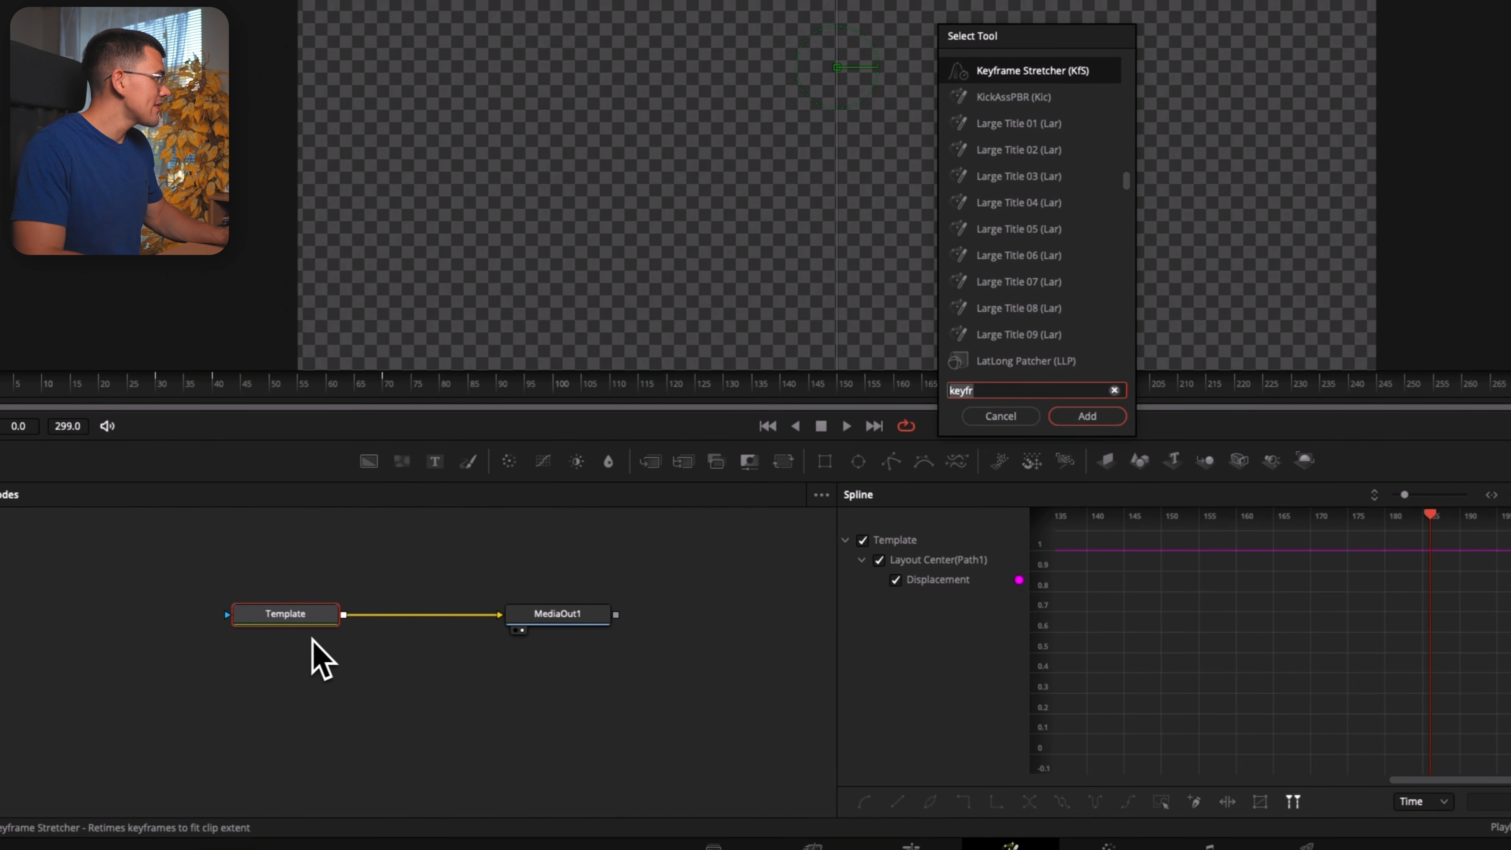
{"action": "left_click", "coordinate": [1114, 424]}
{"action": "type", "text": "keyfr"}
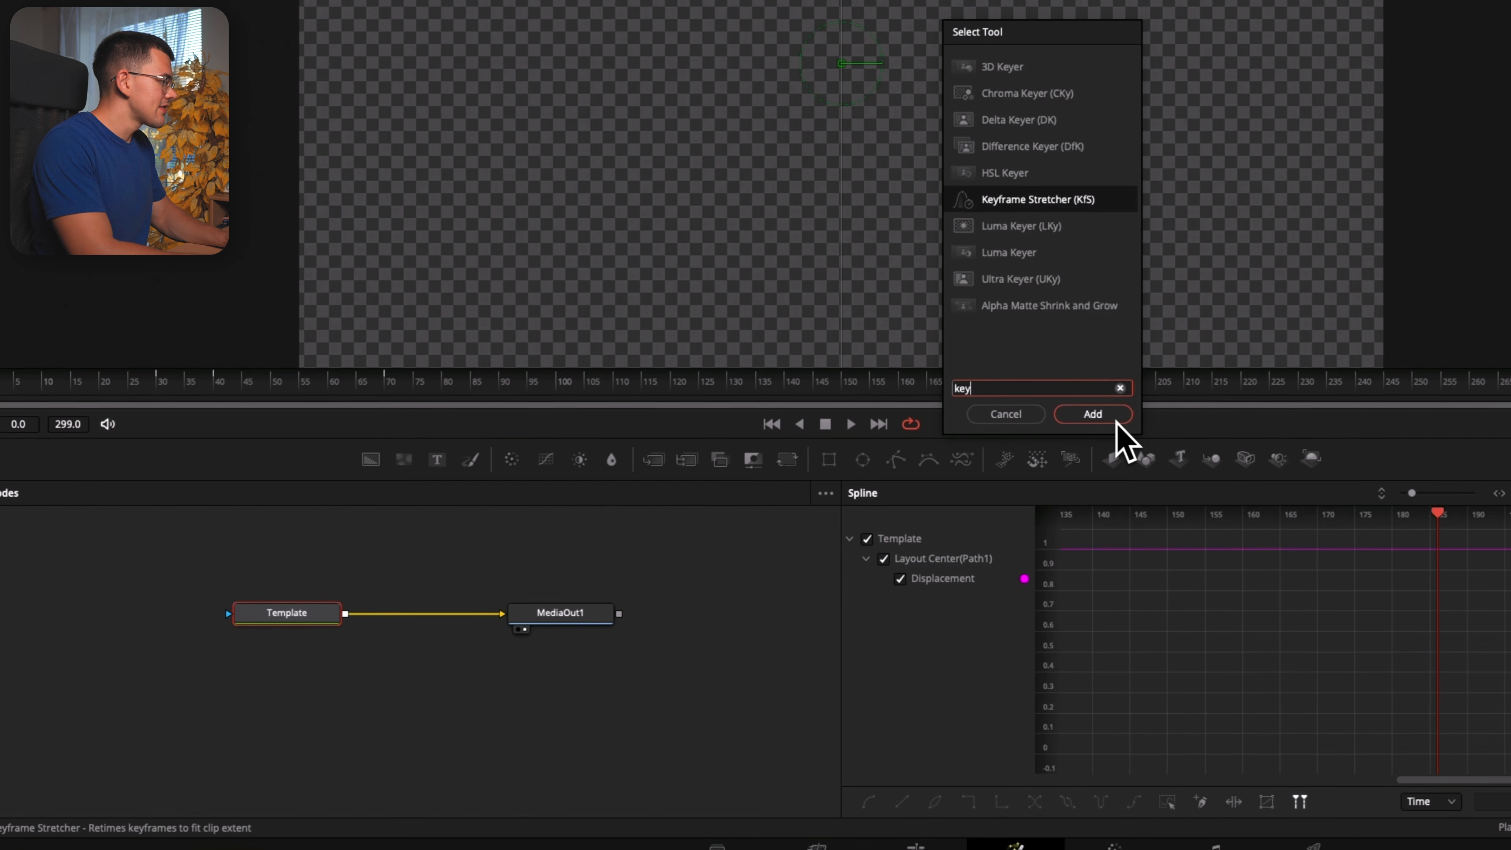
{"action": "type", "text": "am"}
{"action": "left_click", "coordinate": [1117, 419]}
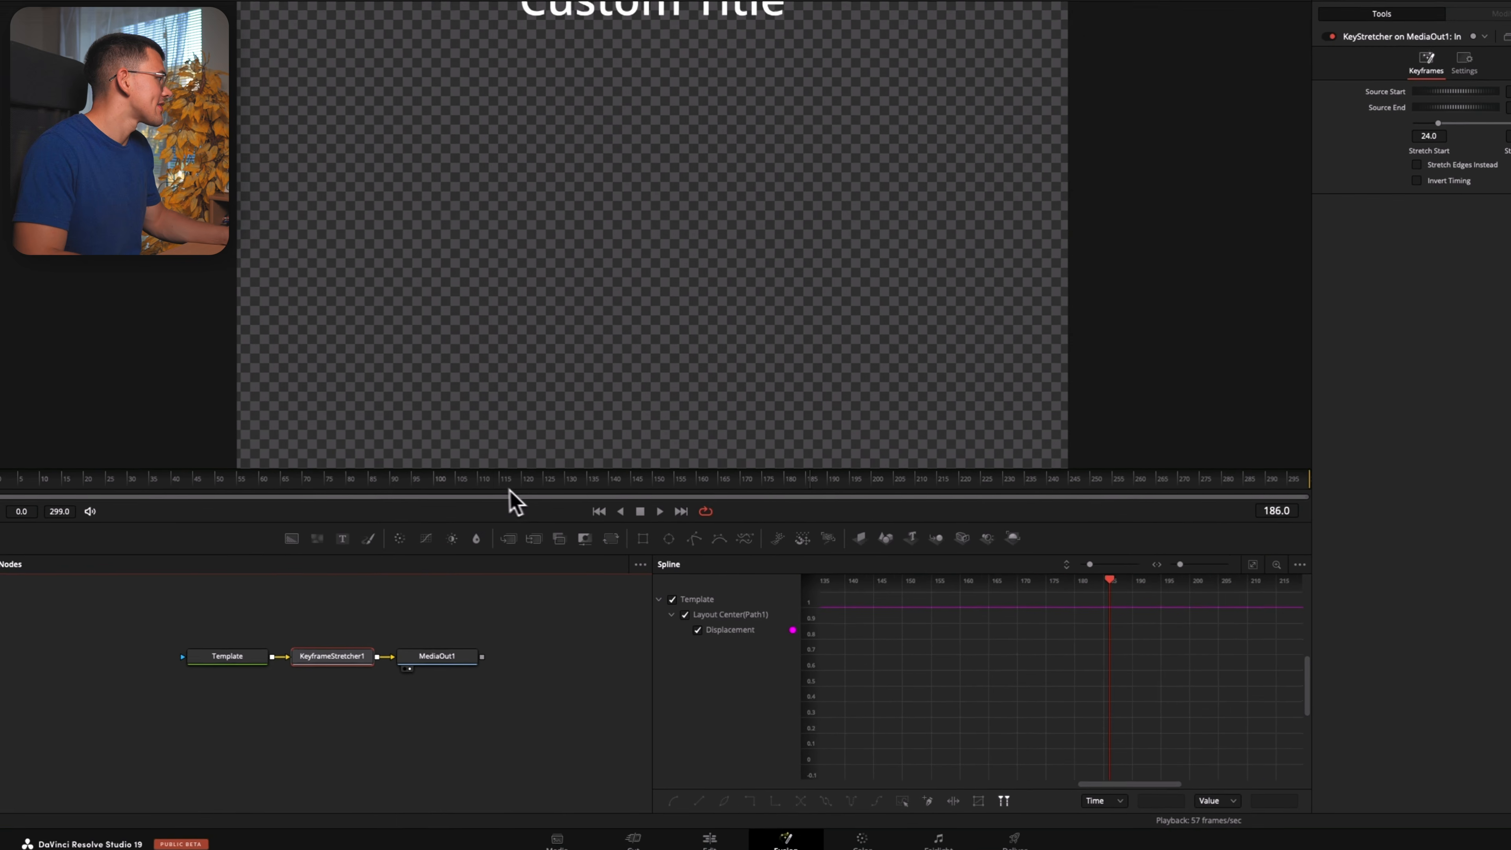
{"action": "left_click_drag", "start_coordinate": [665, 381], "coordinate": [861, 381]}
{"action": "mouse_move", "coordinate": [565, 500]}
{"action": "left_mouse_down"}
{"action": "mouse_move", "coordinate": [744, 500]}
{"action": "mouse_move", "coordinate": [595, 499]}
{"action": "left_mouse_up"}
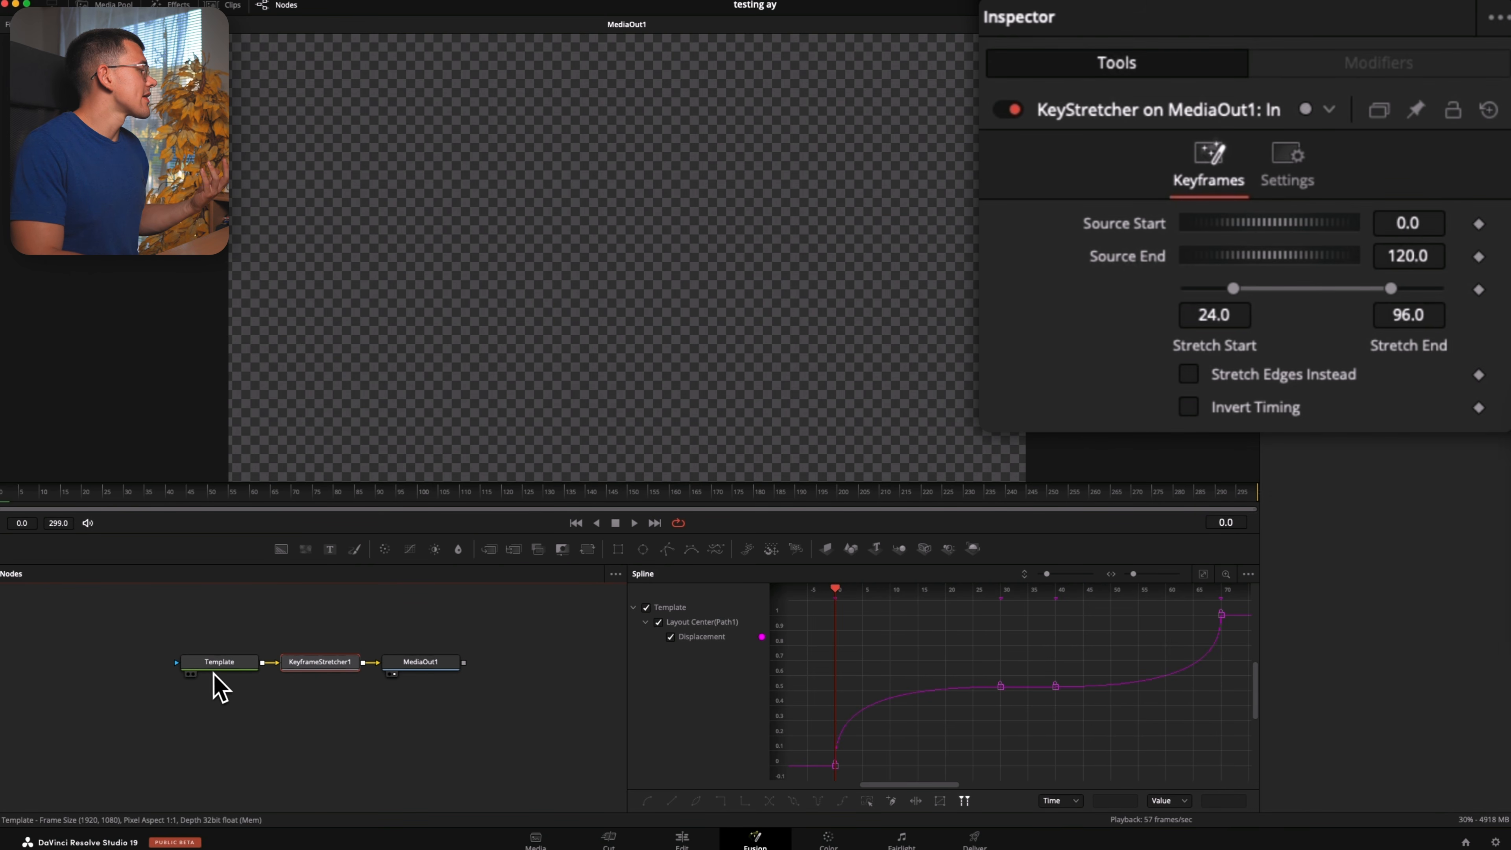
Locate the Template node's last keyframe and set the Keyframe Stretcher's Source End to 70
{"action": "left_click", "coordinate": [212, 666]}
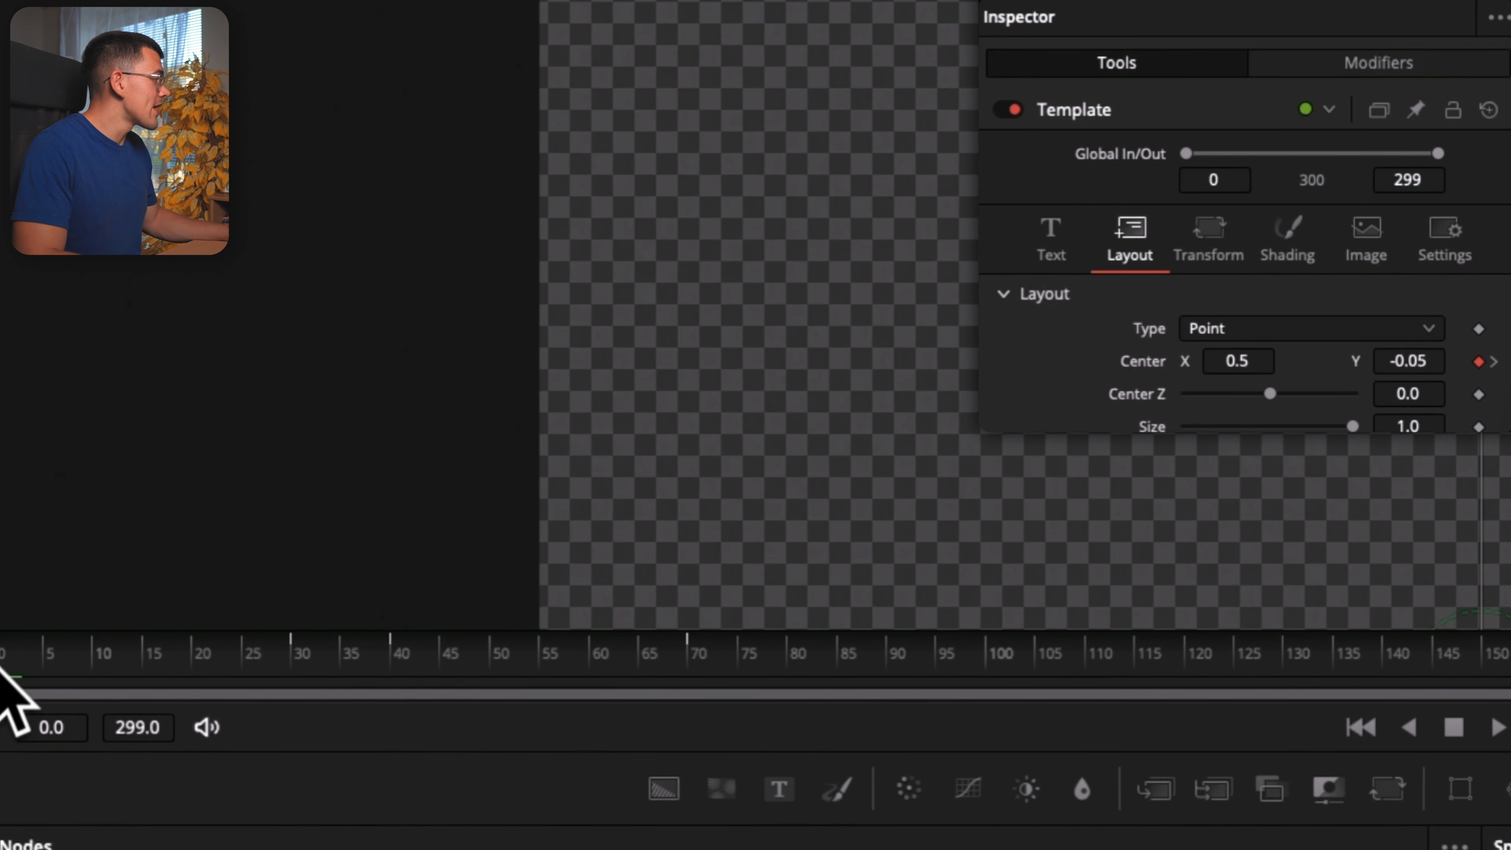
{"action": "left_click", "coordinate": [689, 665]}
{"action": "left_click", "coordinate": [735, 849]}
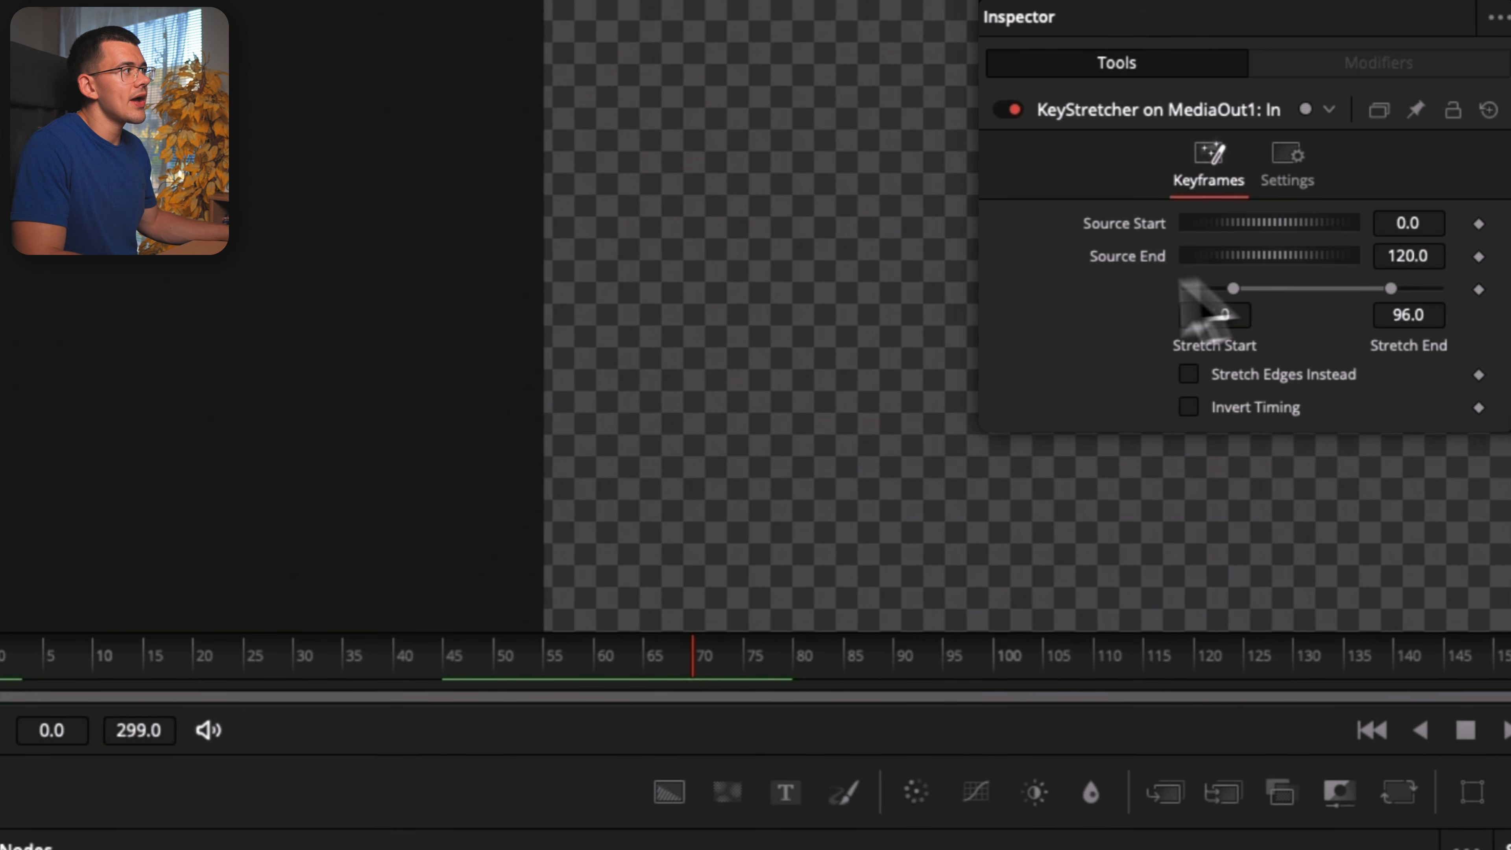
{"action": "left_click", "coordinate": [1395, 257]}
{"action": "type", "text": "70"}
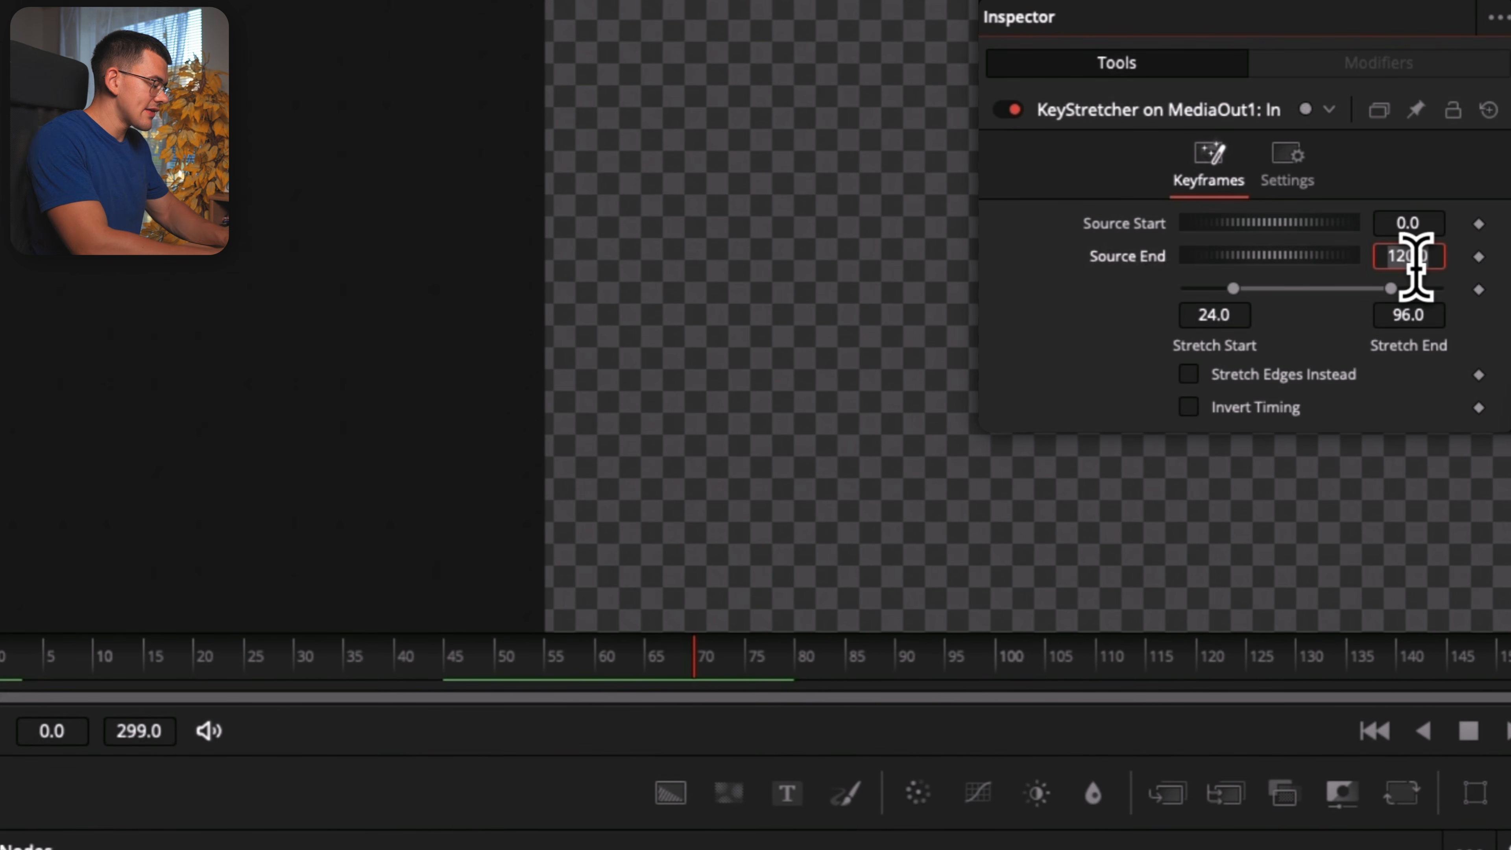
{"action": "key", "text": "Tab"}
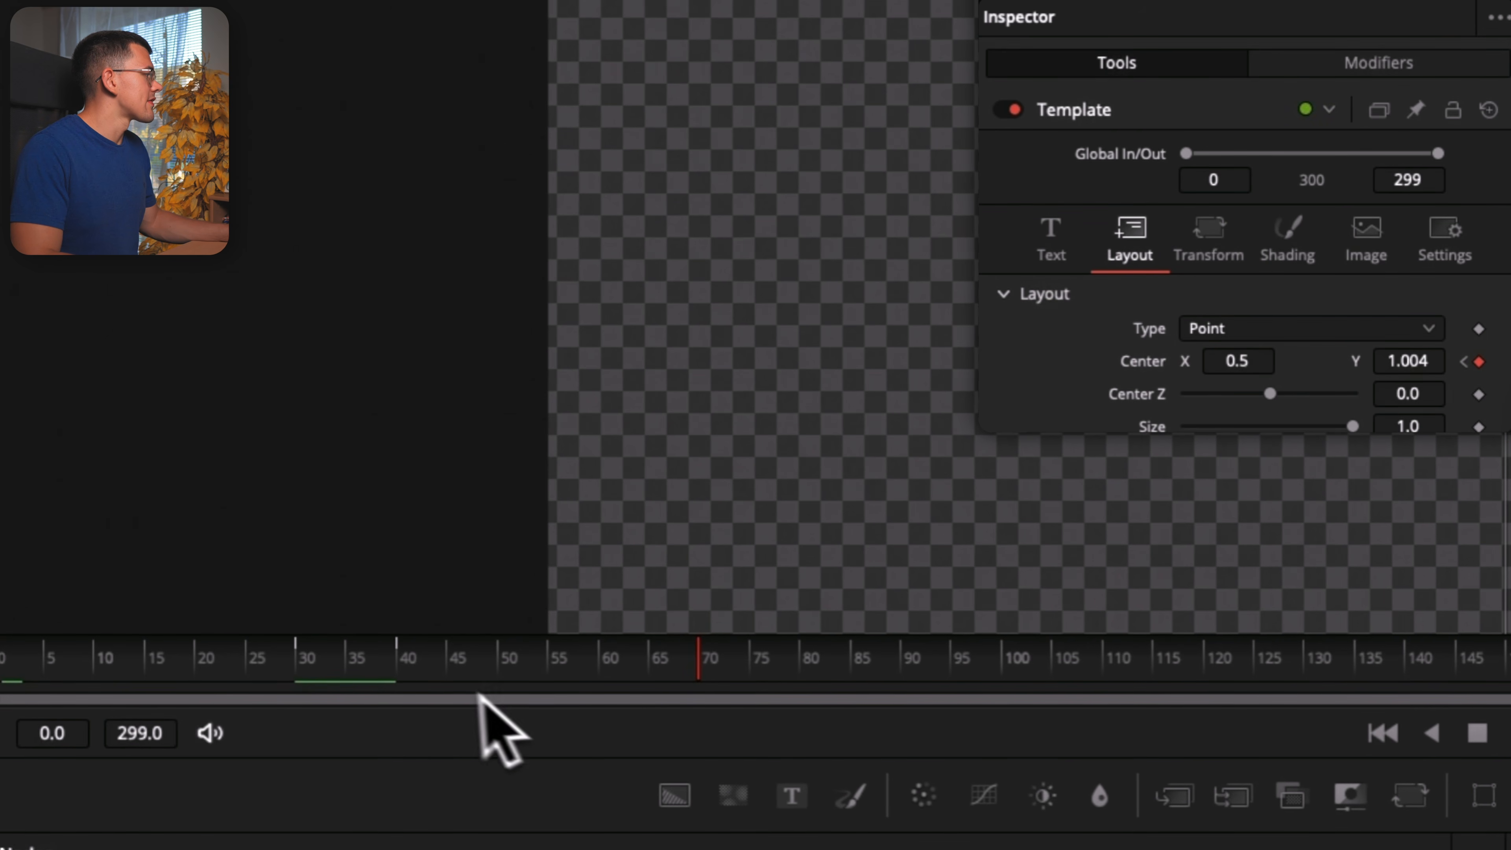
Check the Template node's hold keyframes and set the Keyframe Stretcher's Stretch Start to 30 and Stretch End to 40
{"action": "left_click_drag", "start_coordinate": [310, 666], "coordinate": [347, 650]}
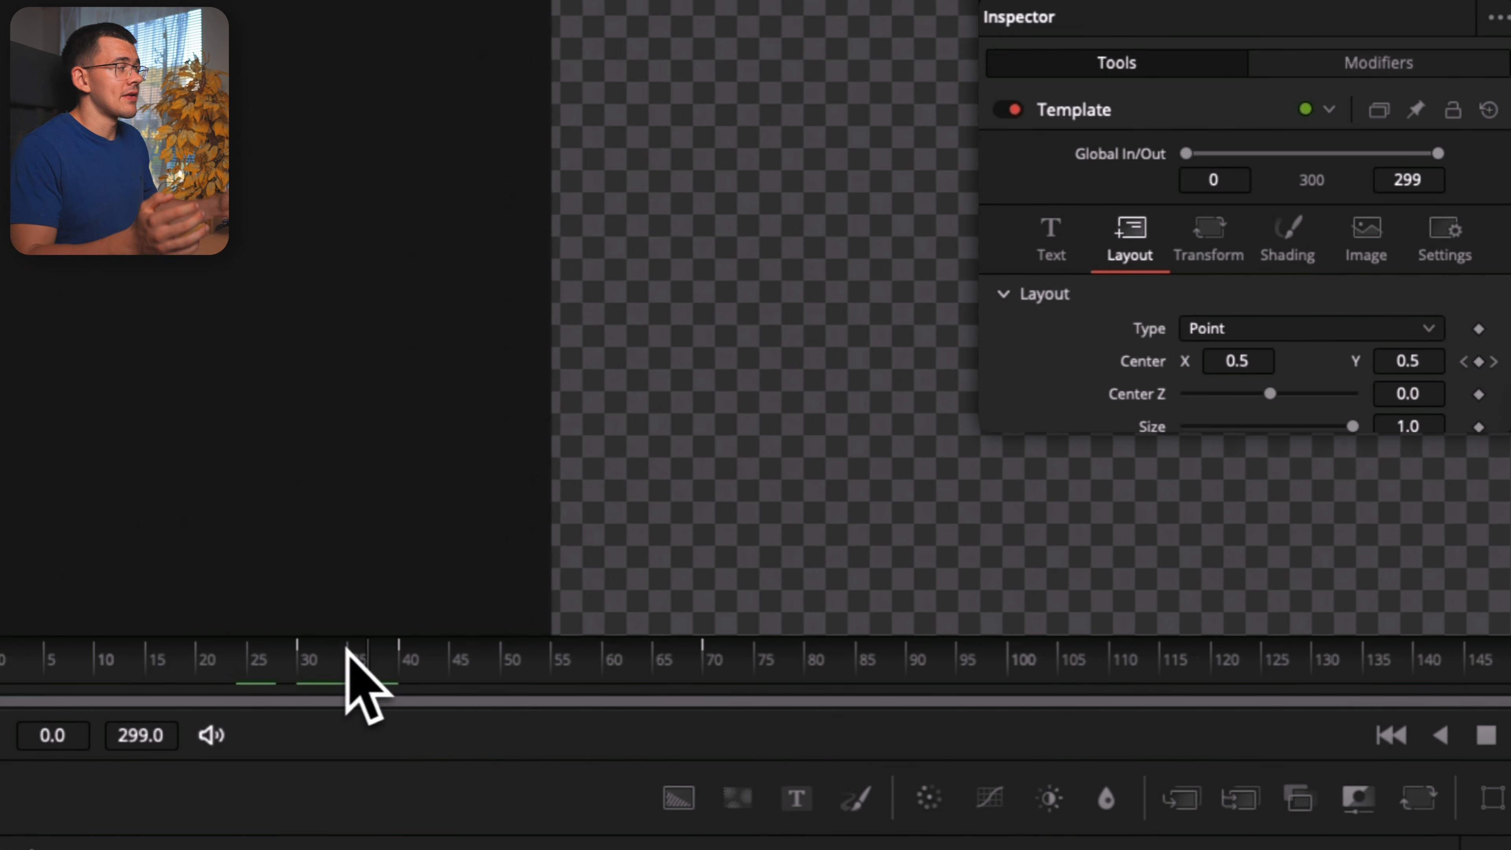
{"action": "left_click_drag", "start_coordinate": [347, 655], "coordinate": [309, 678]}
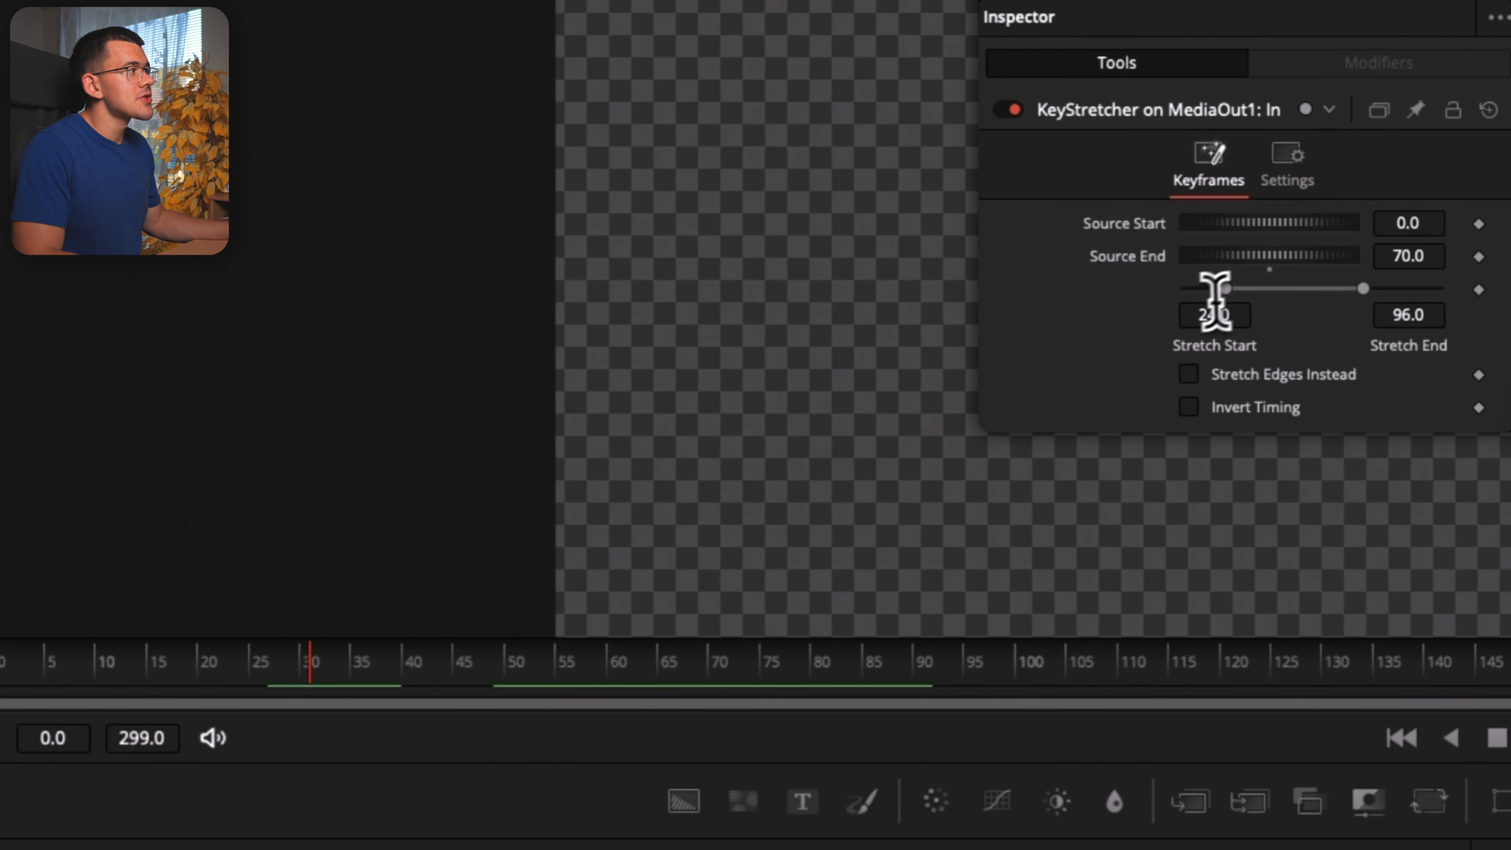
{"action": "left_click", "coordinate": [1196, 314]}
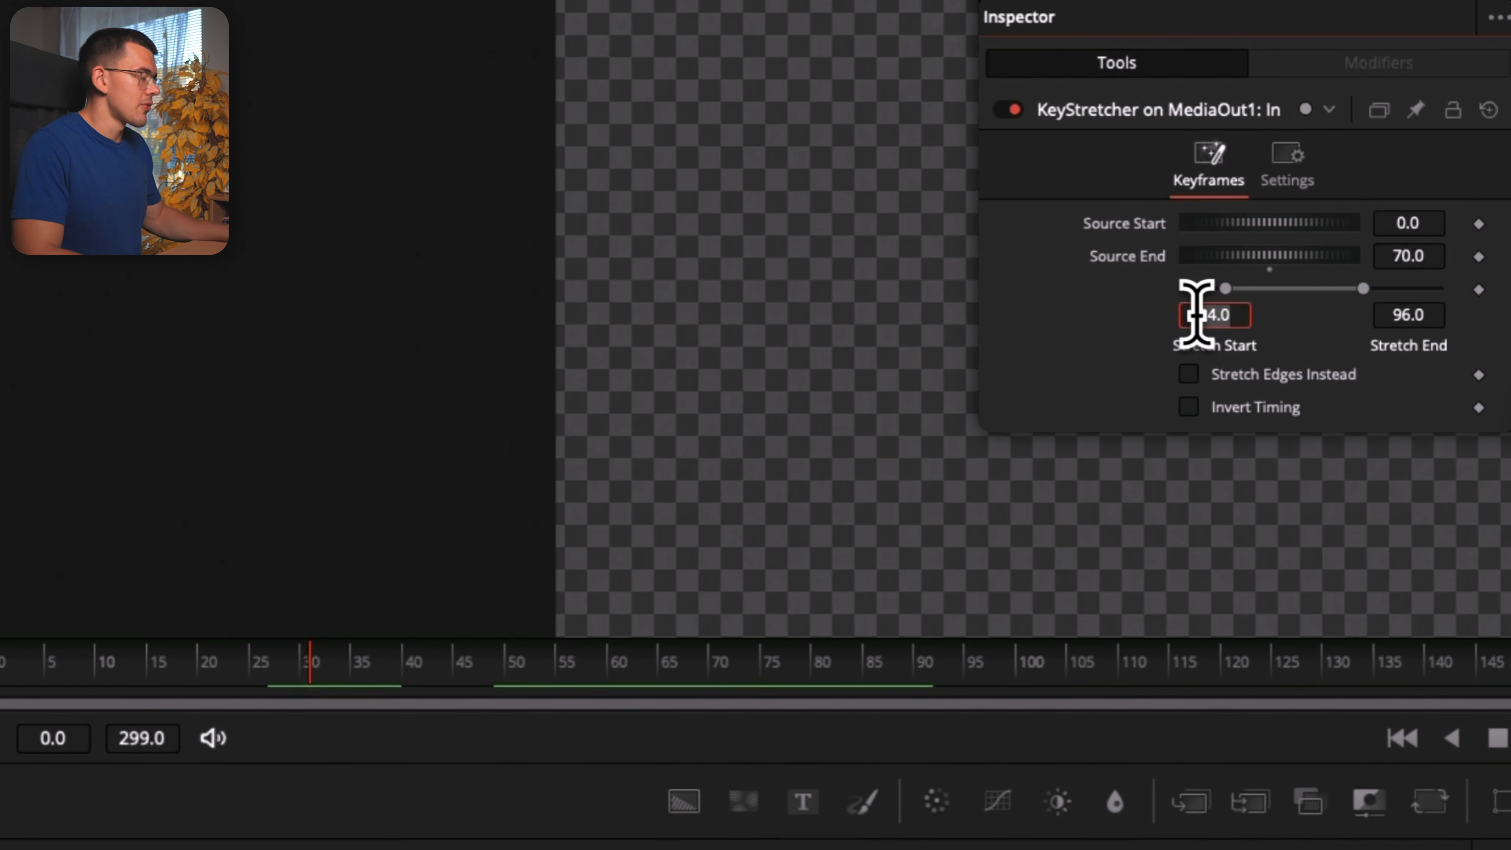
{"action": "key", "text": "Tab"}
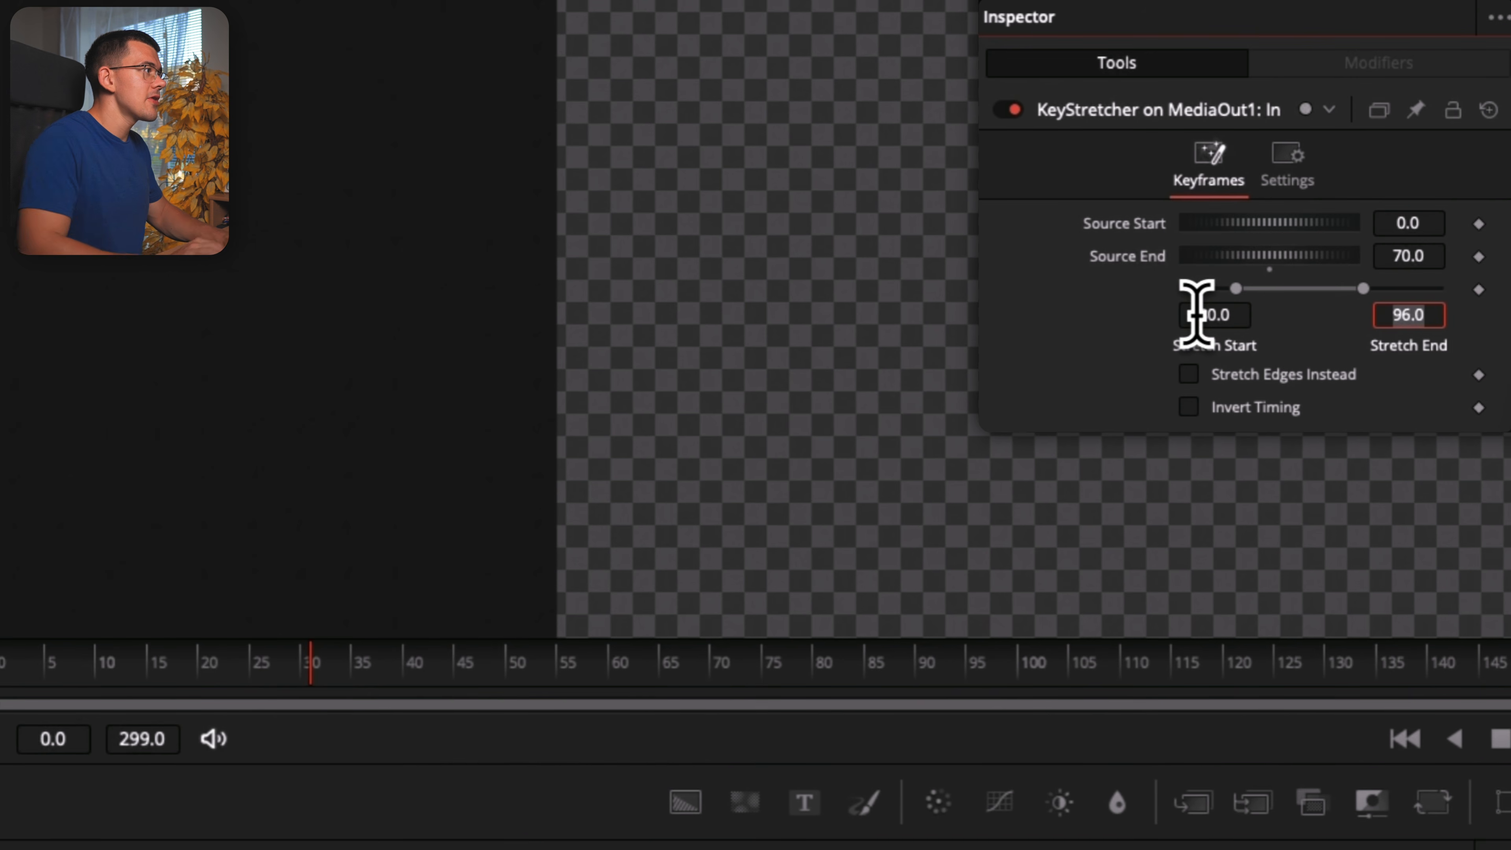
{"action": "key", "text": "Tab"}
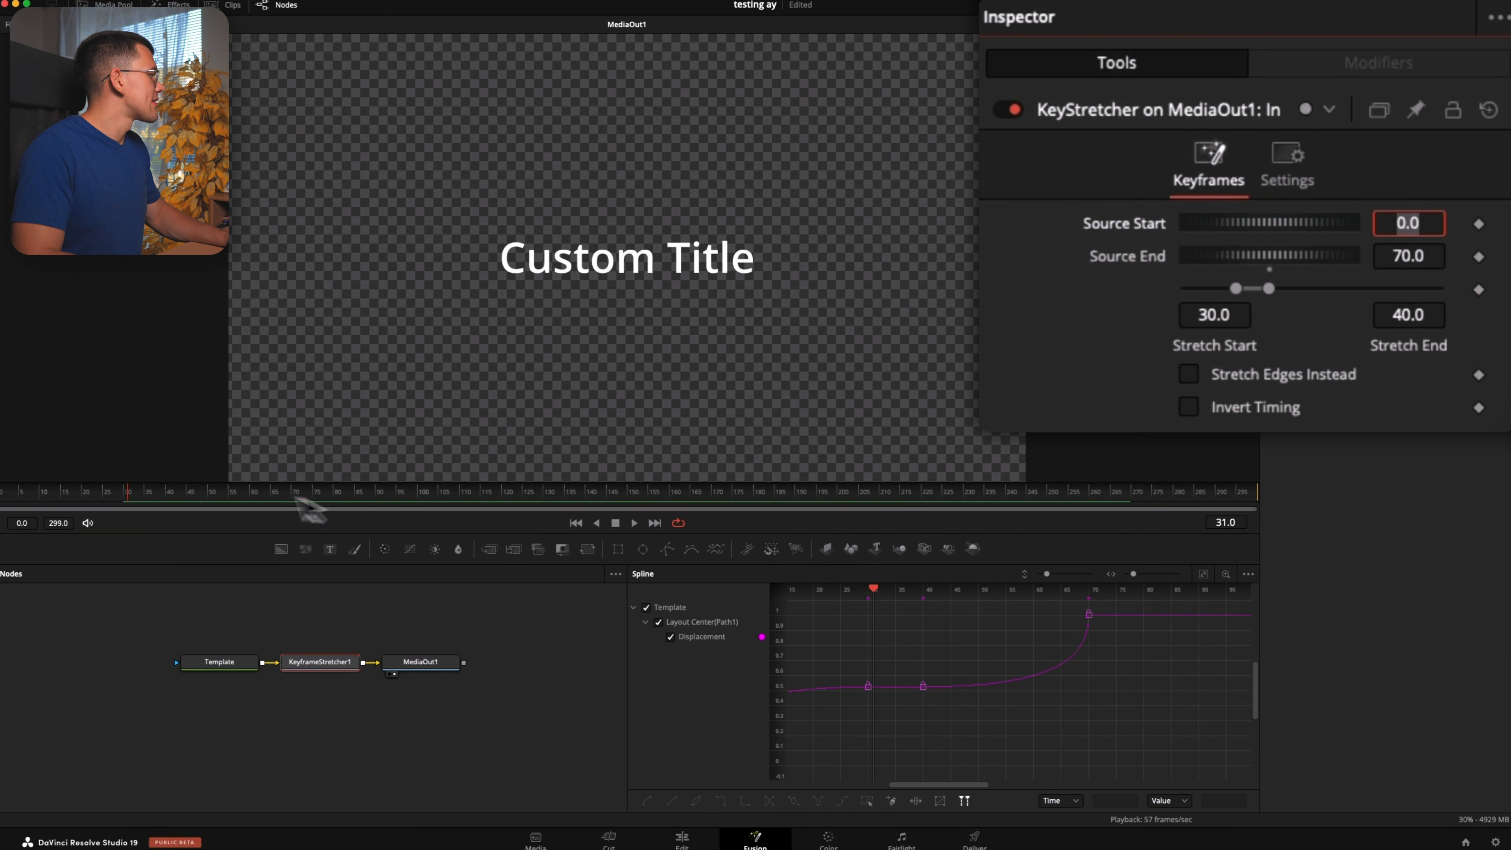
Scrub through the whole composition to examine the stretched title's entrance, hold and exit
{"action": "left_click", "coordinate": [107, 498]}
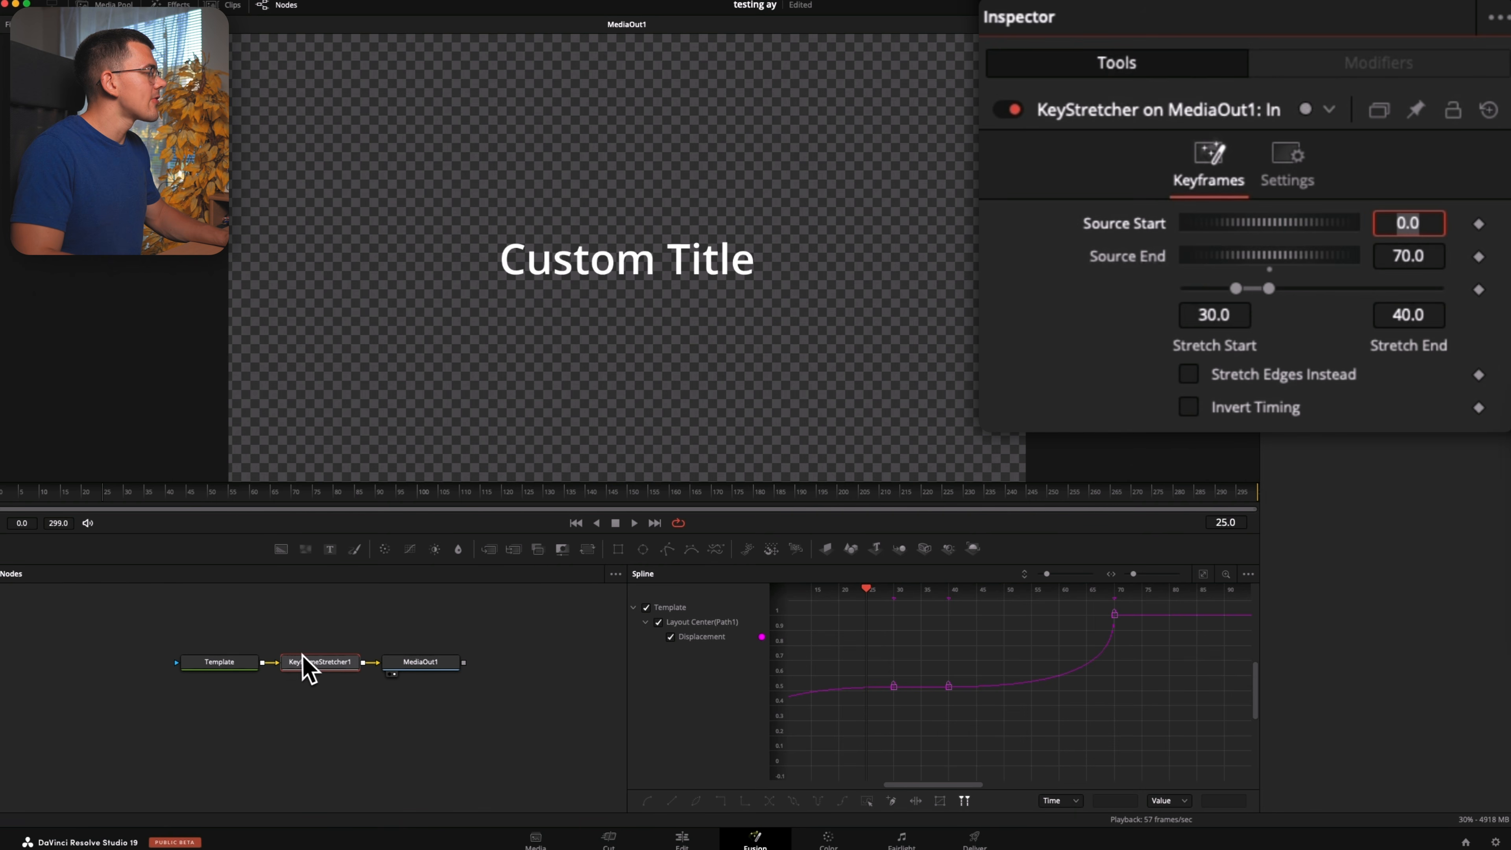
{"action": "left_click_drag", "start_coordinate": [82, 507], "coordinate": [128, 503]}
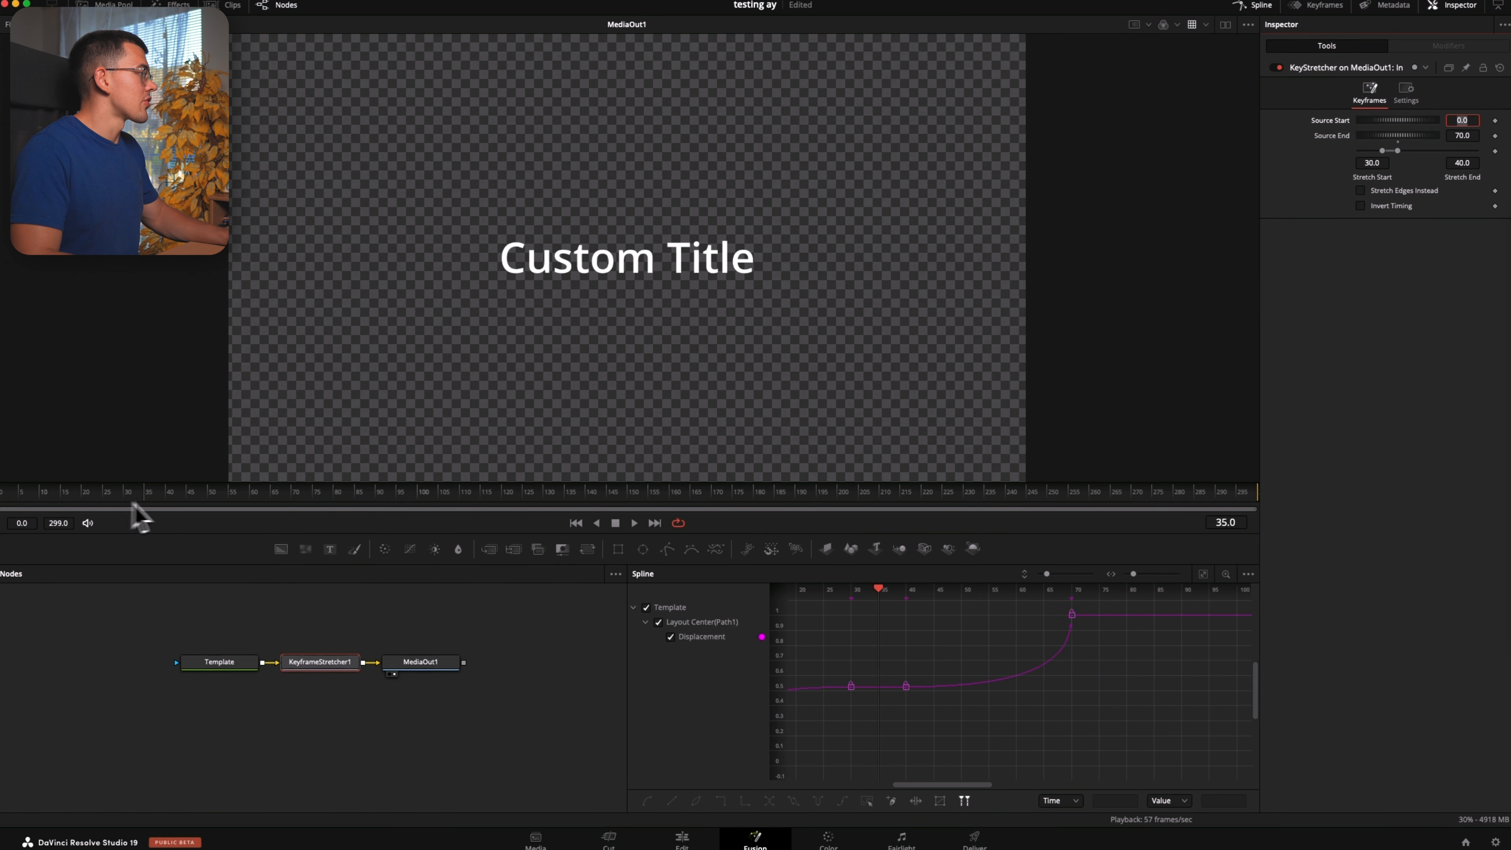
{"action": "left_click_drag", "start_coordinate": [400, 486], "coordinate": [521, 500]}
{"action": "left_click_drag", "start_coordinate": [323, 500], "coordinate": [711, 498]}
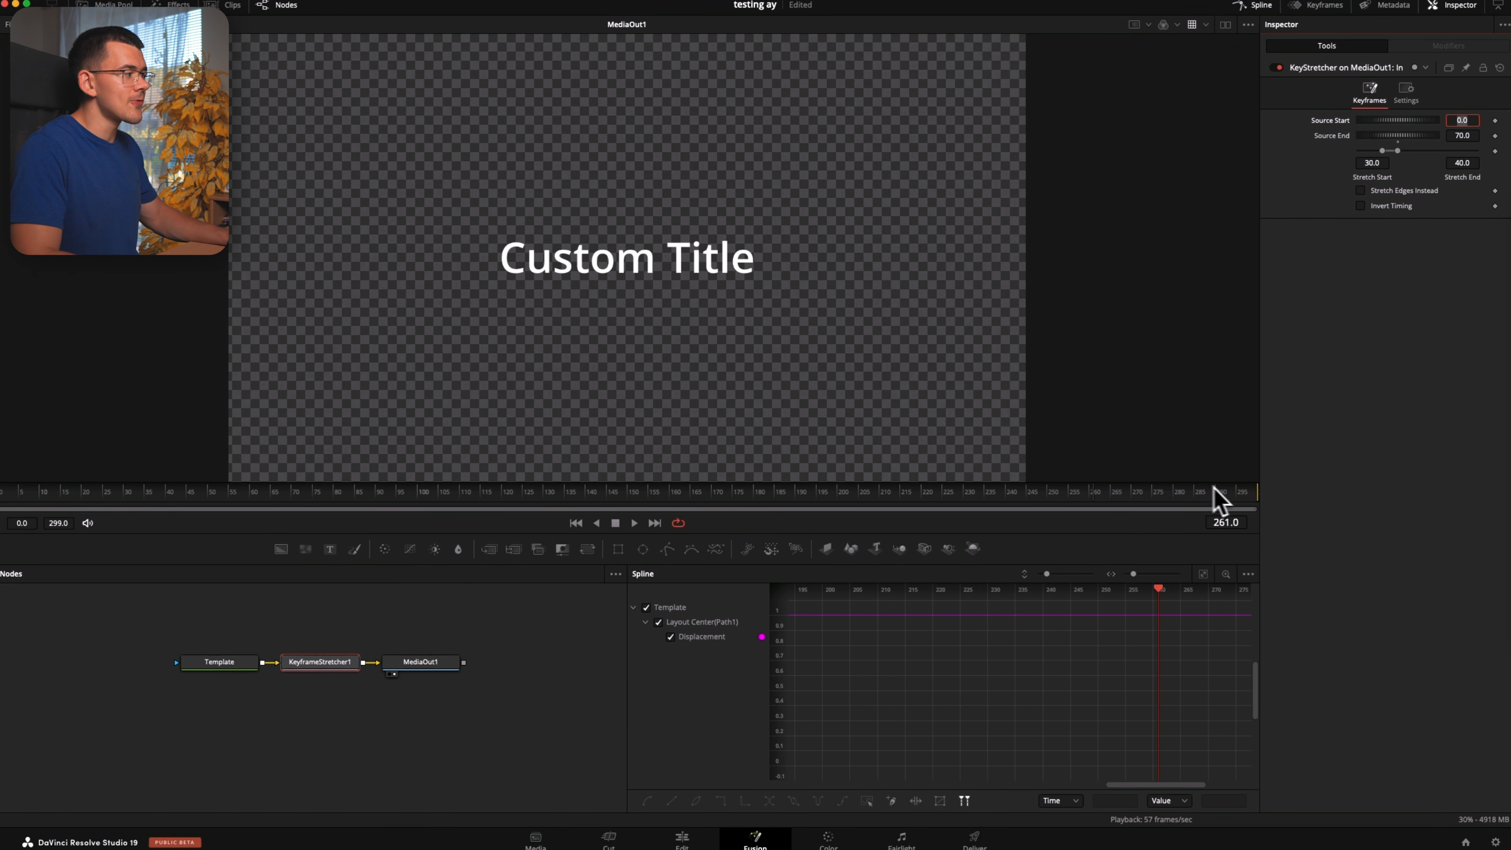
{"action": "left_click_drag", "start_coordinate": [1121, 503], "coordinate": [1251, 502]}
Enable Motion Blur on the Template node and set its Quality to 4
{"action": "left_click", "coordinate": [219, 662]}
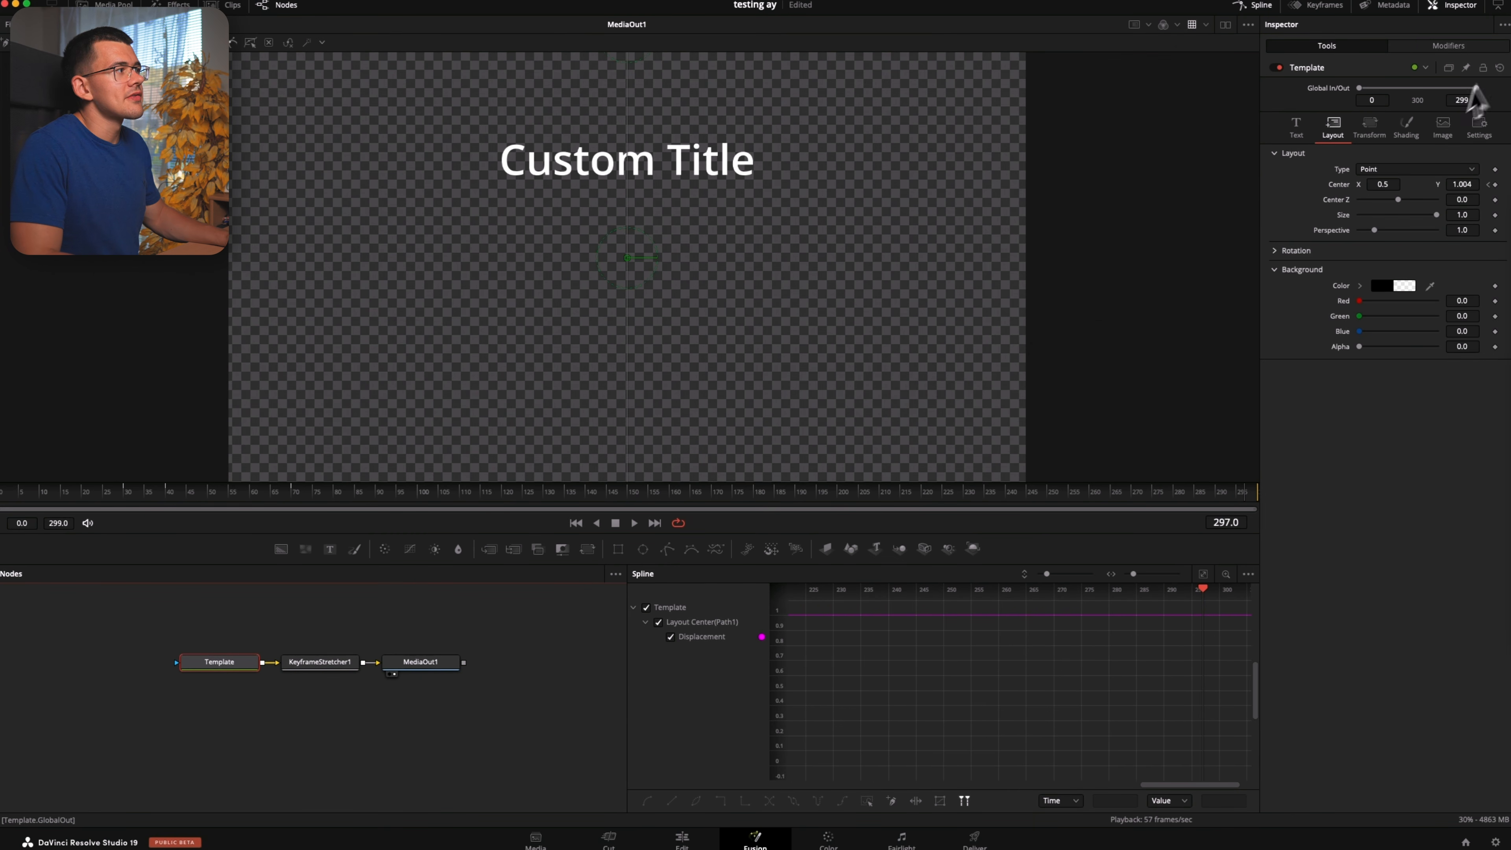
{"action": "left_click", "coordinate": [1478, 127]}
{"action": "left_click", "coordinate": [1360, 206]}
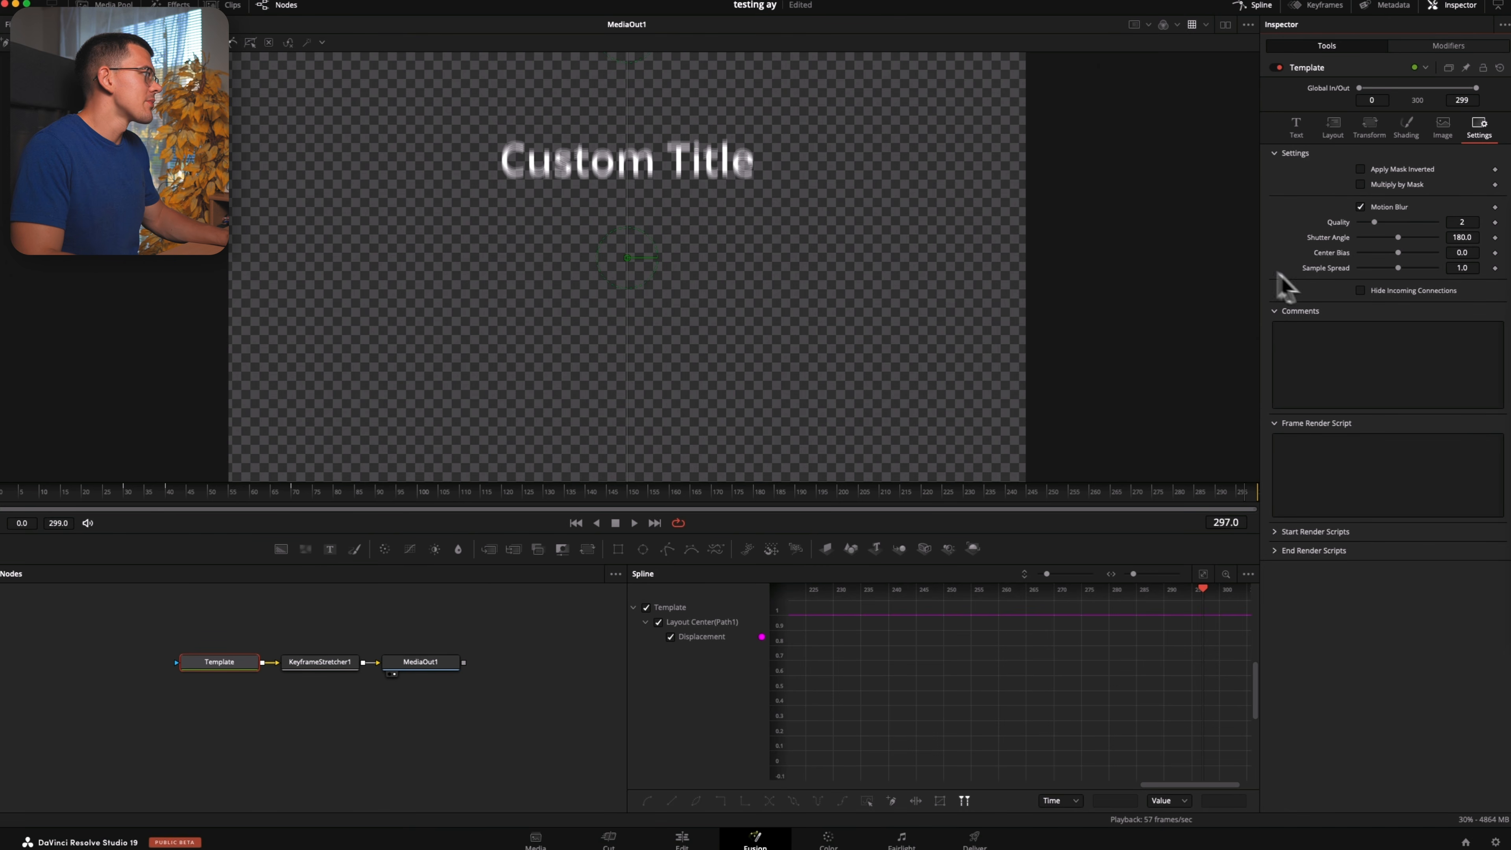
{"action": "left_click_drag", "start_coordinate": [1374, 222], "coordinate": [1390, 223]}
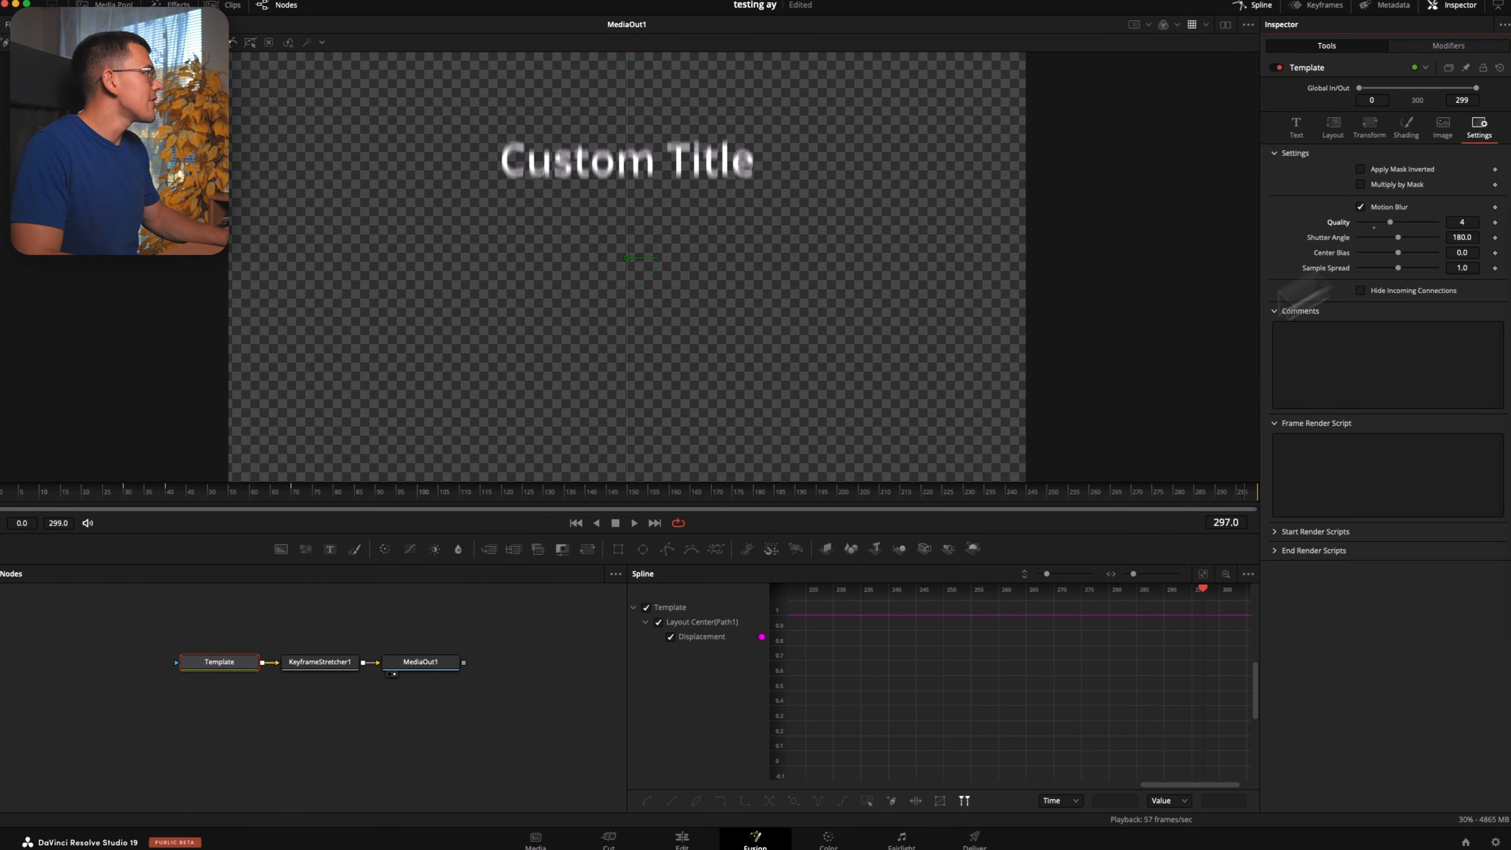
Return to the Edit page, move the custom Text+ clip about 1.7 seconds later and play it through
{"action": "left_click", "coordinate": [681, 839]}
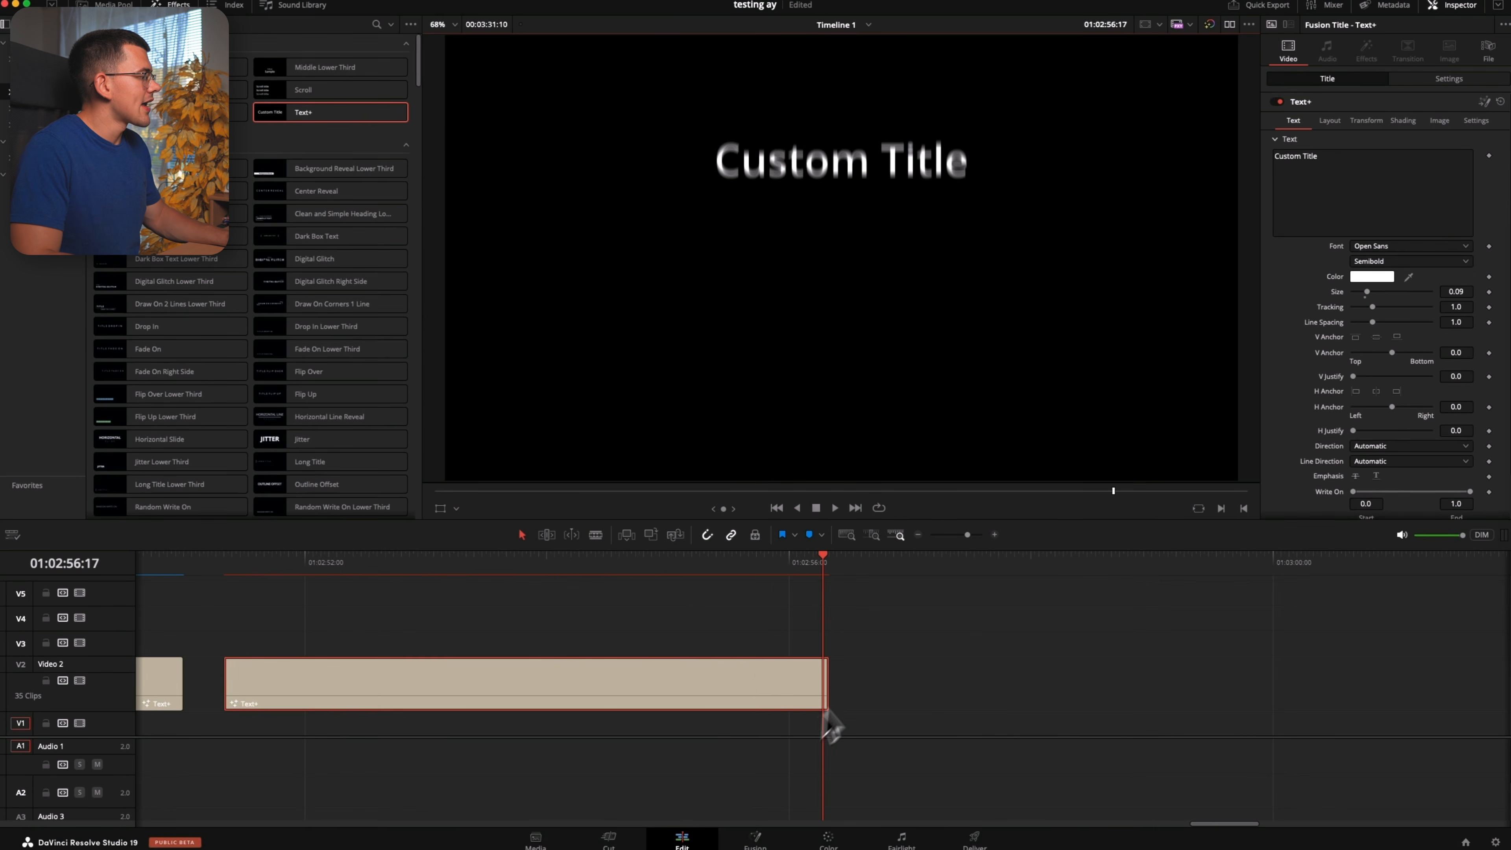
{"action": "left_click_drag", "start_coordinate": [351, 687], "coordinate": [530, 684]}
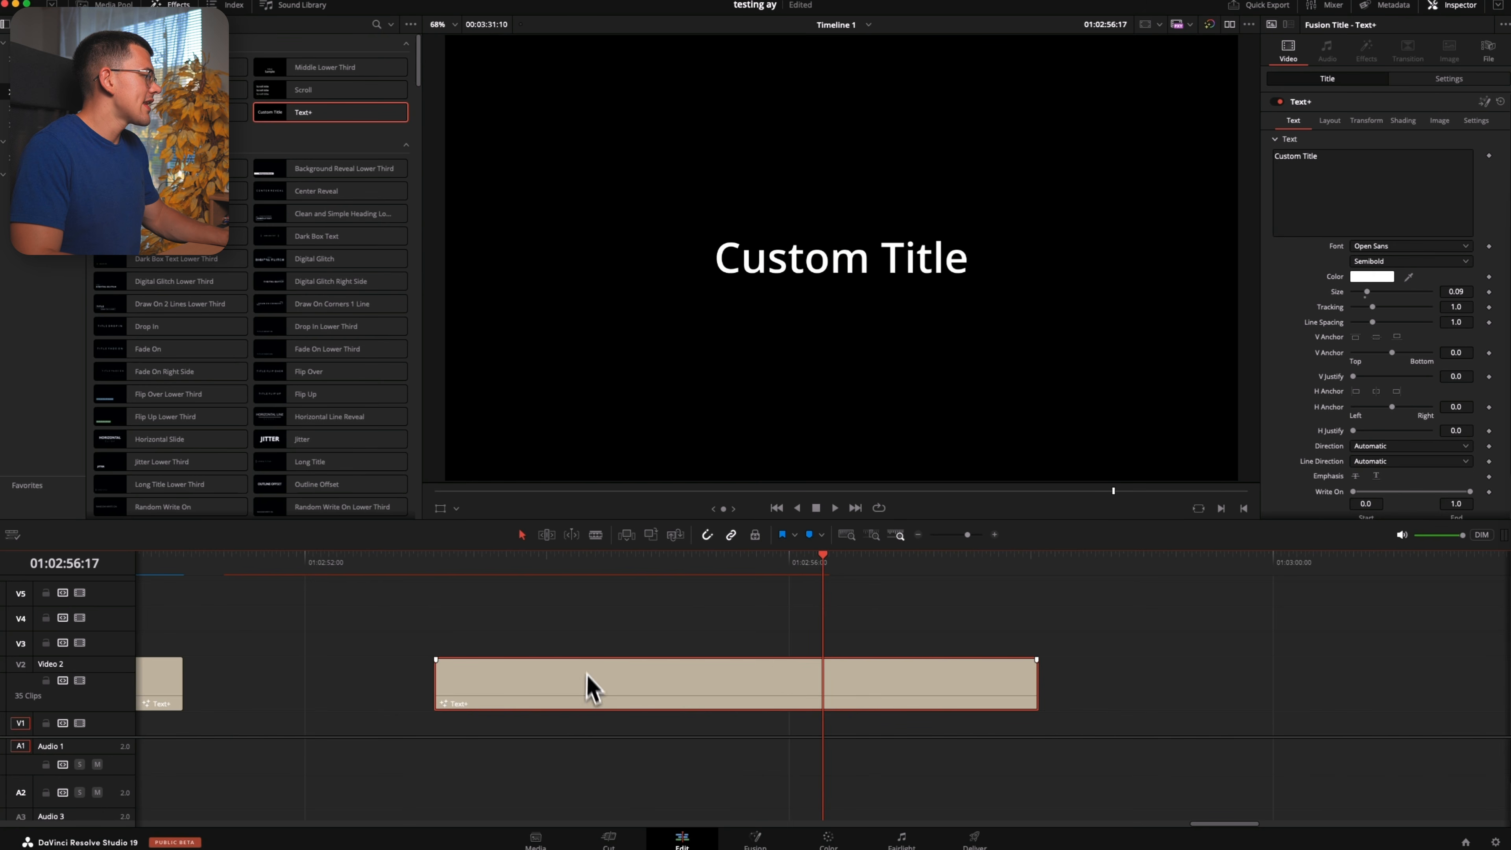
{"action": "left_click", "coordinate": [423, 572]}
{"action": "key", "text": "space"}
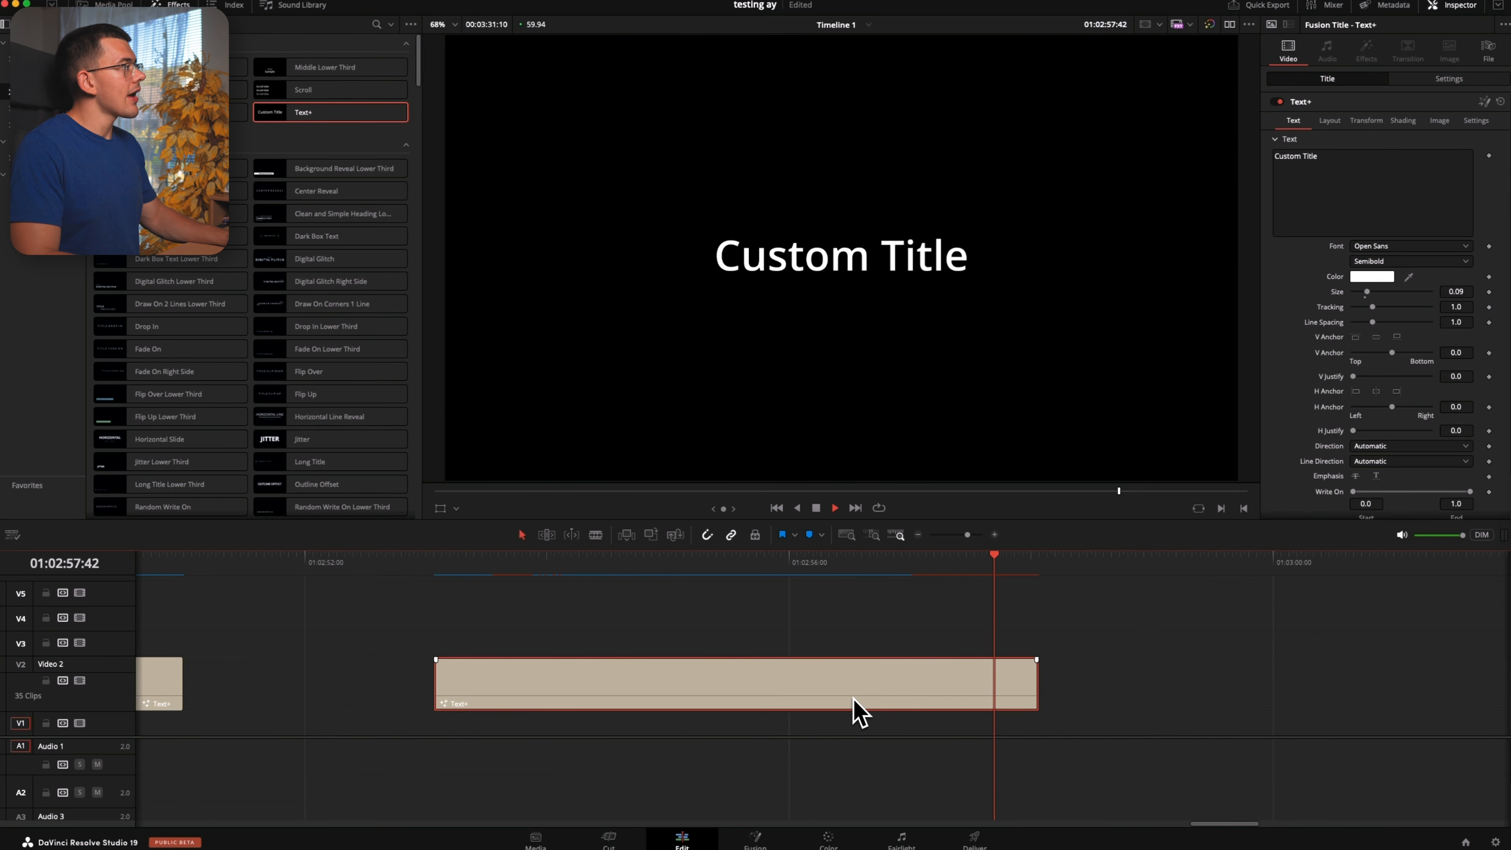
{"action": "key", "text": "space"}
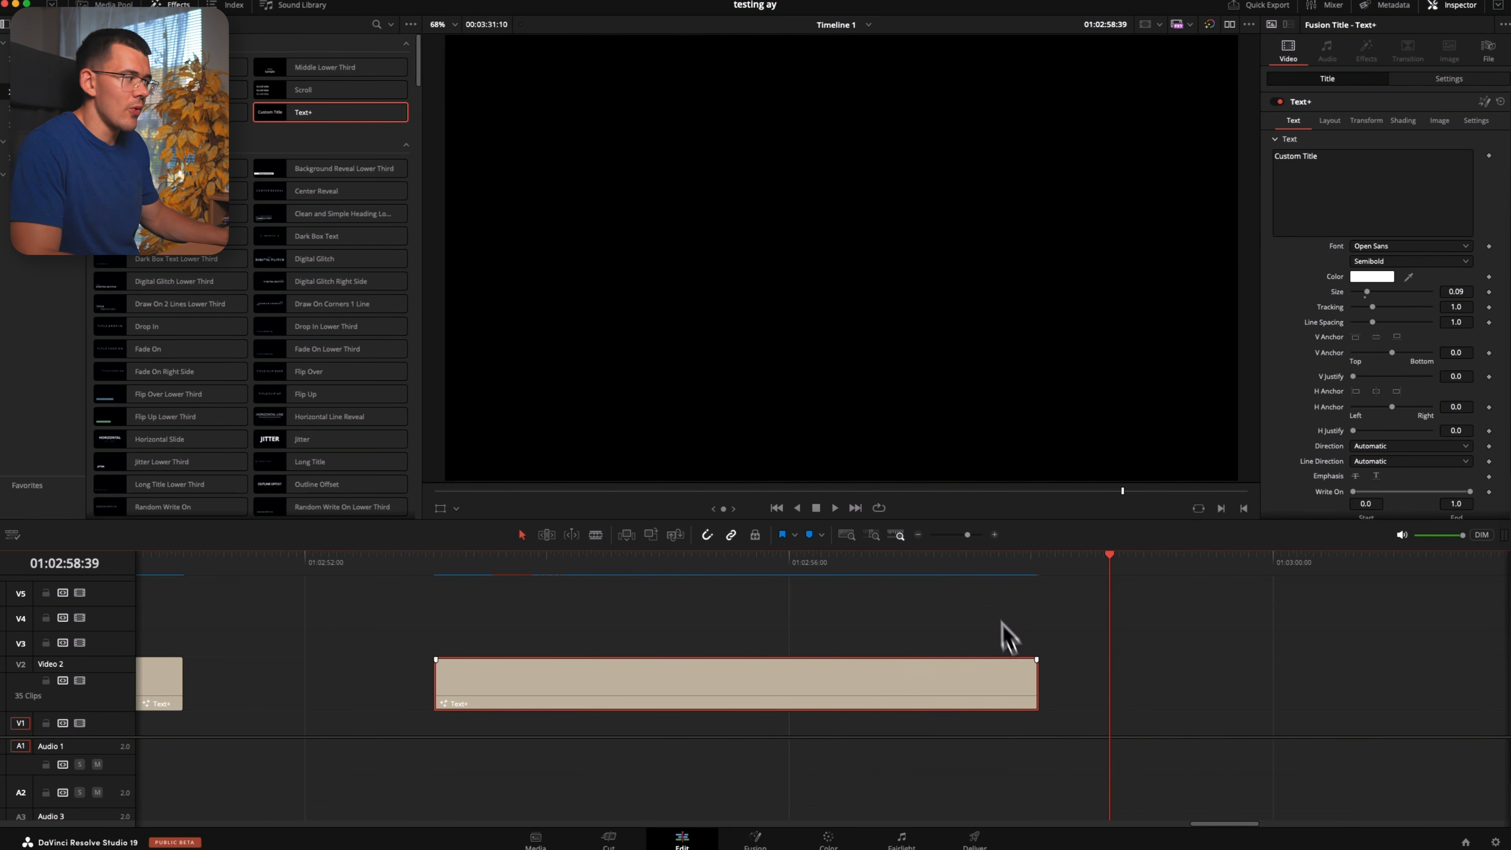
Shorten the custom Text+ clip from its end to about 2.8 seconds and scrub through it
{"action": "left_click", "coordinate": [1002, 623]}
{"action": "left_click_drag", "start_coordinate": [1023, 683], "coordinate": [774, 684]}
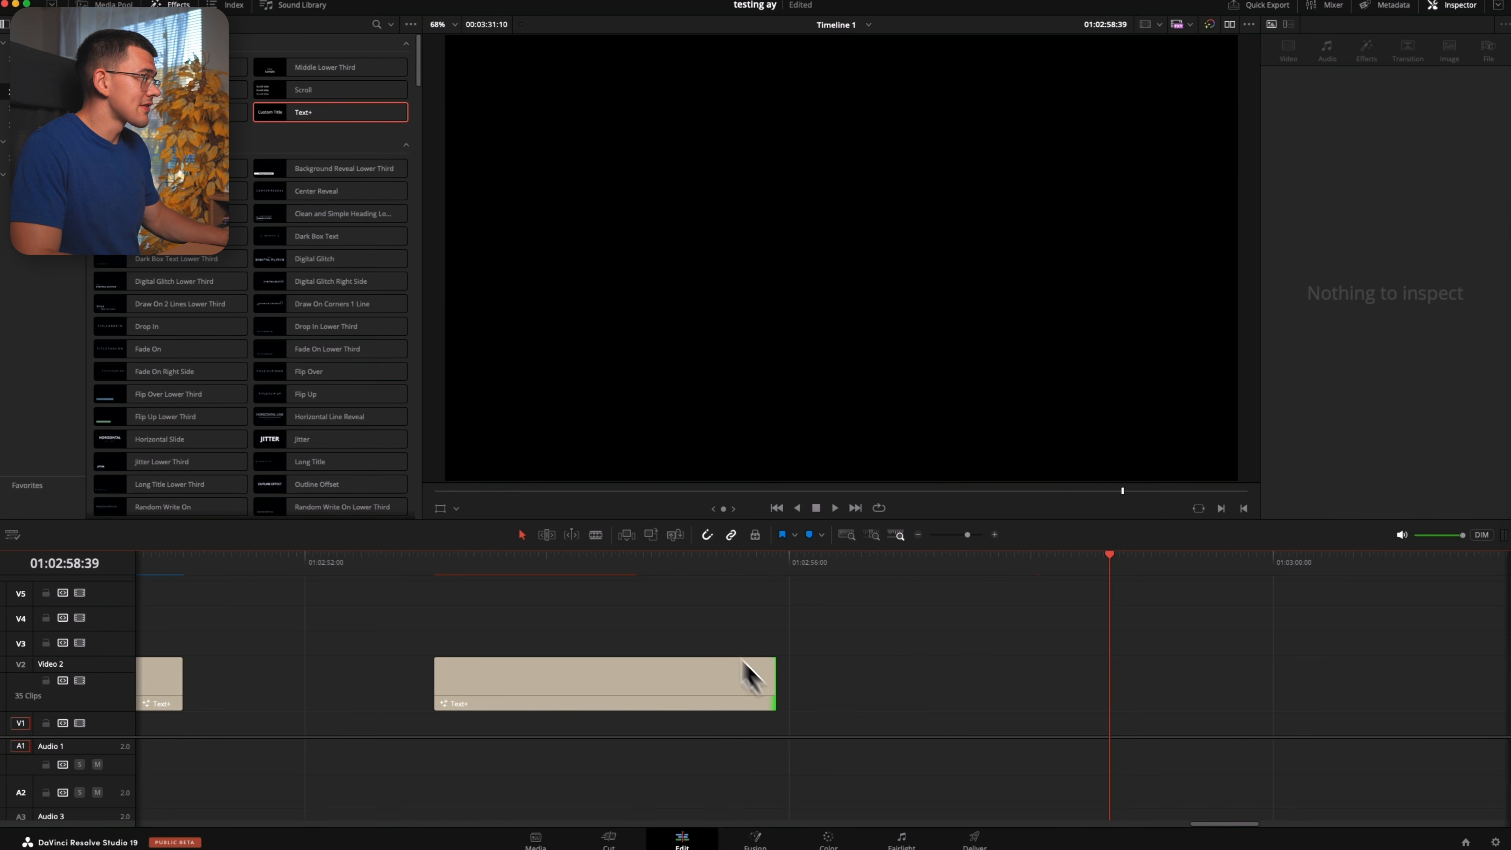
{"action": "left_click_drag", "start_coordinate": [632, 570], "coordinate": [590, 598]}
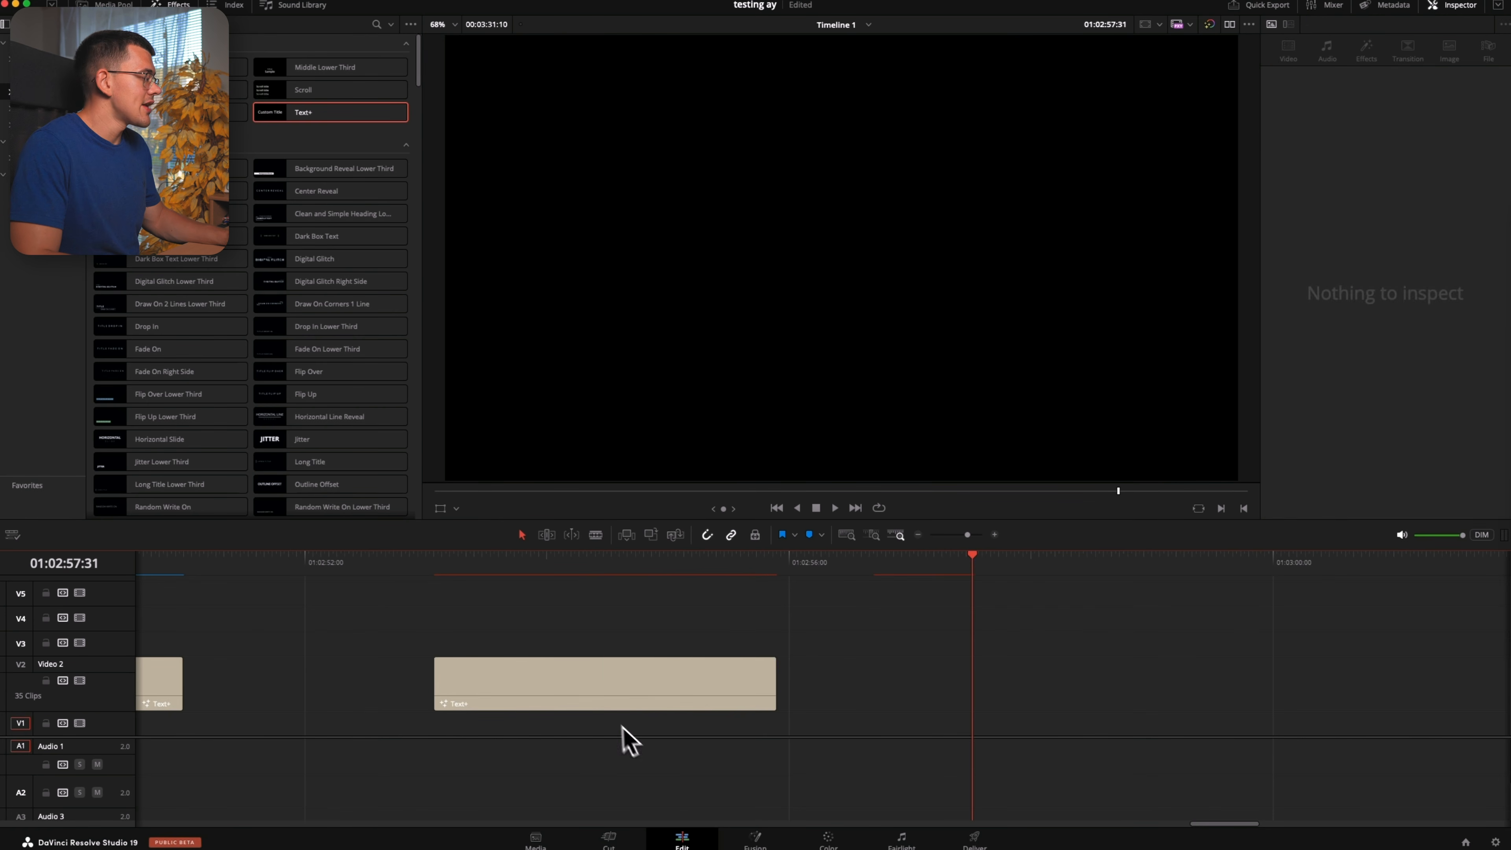
Duplicate the shortened Text+ clip further along Video 2 and trim both ends of the copy to about 2.1 seconds
{"action": "left_click_drag", "start_coordinate": [543, 686], "coordinate": [995, 684]}
{"action": "left_click_drag", "start_coordinate": [1228, 678], "coordinate": [1177, 682]}
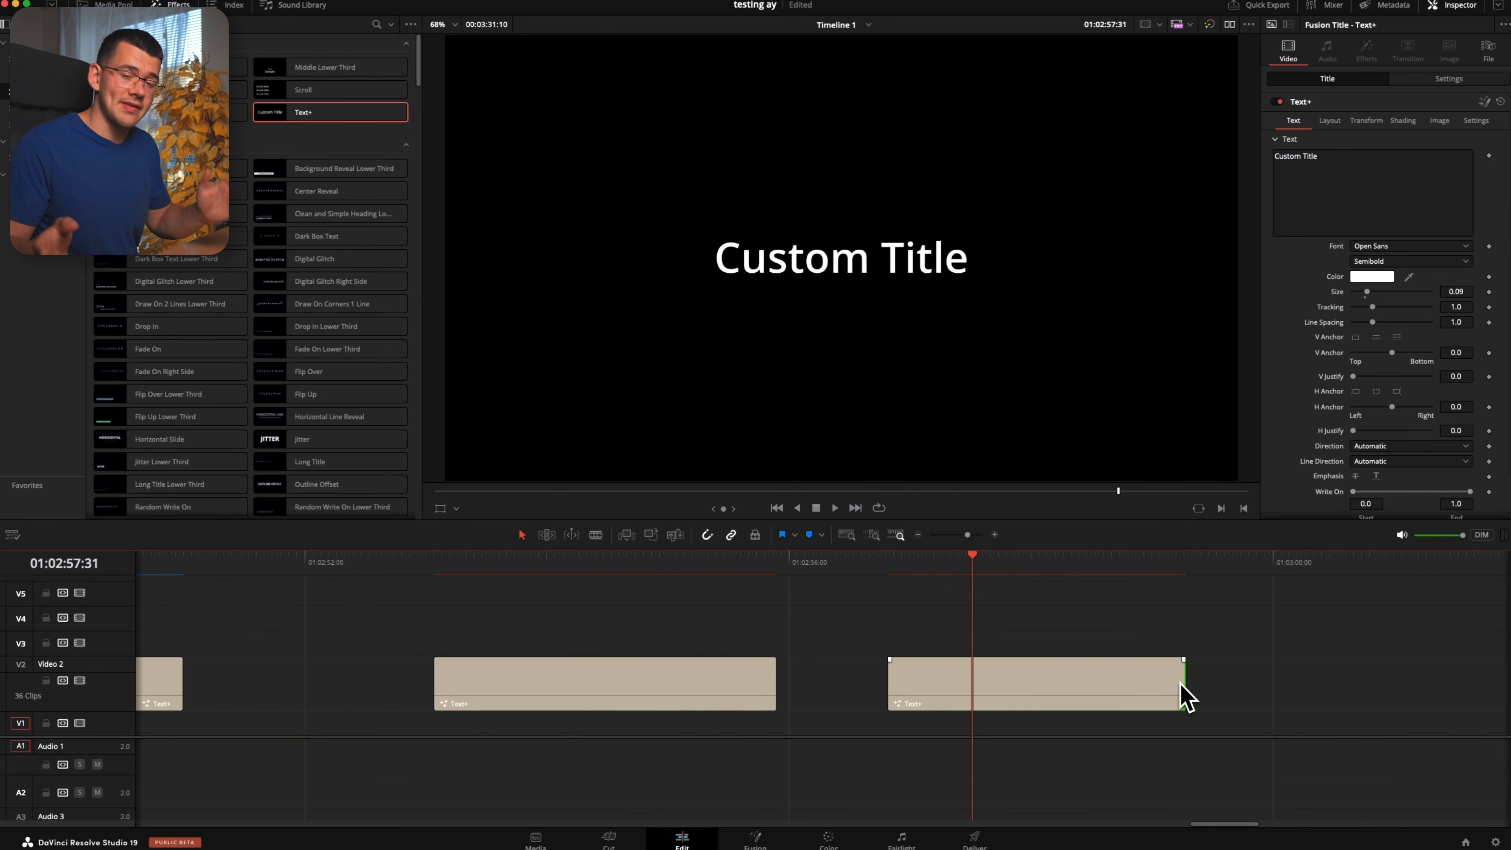
{"action": "scroll", "coordinate": [1012, 697], "scroll_direction": "right", "scroll_amount": 1}
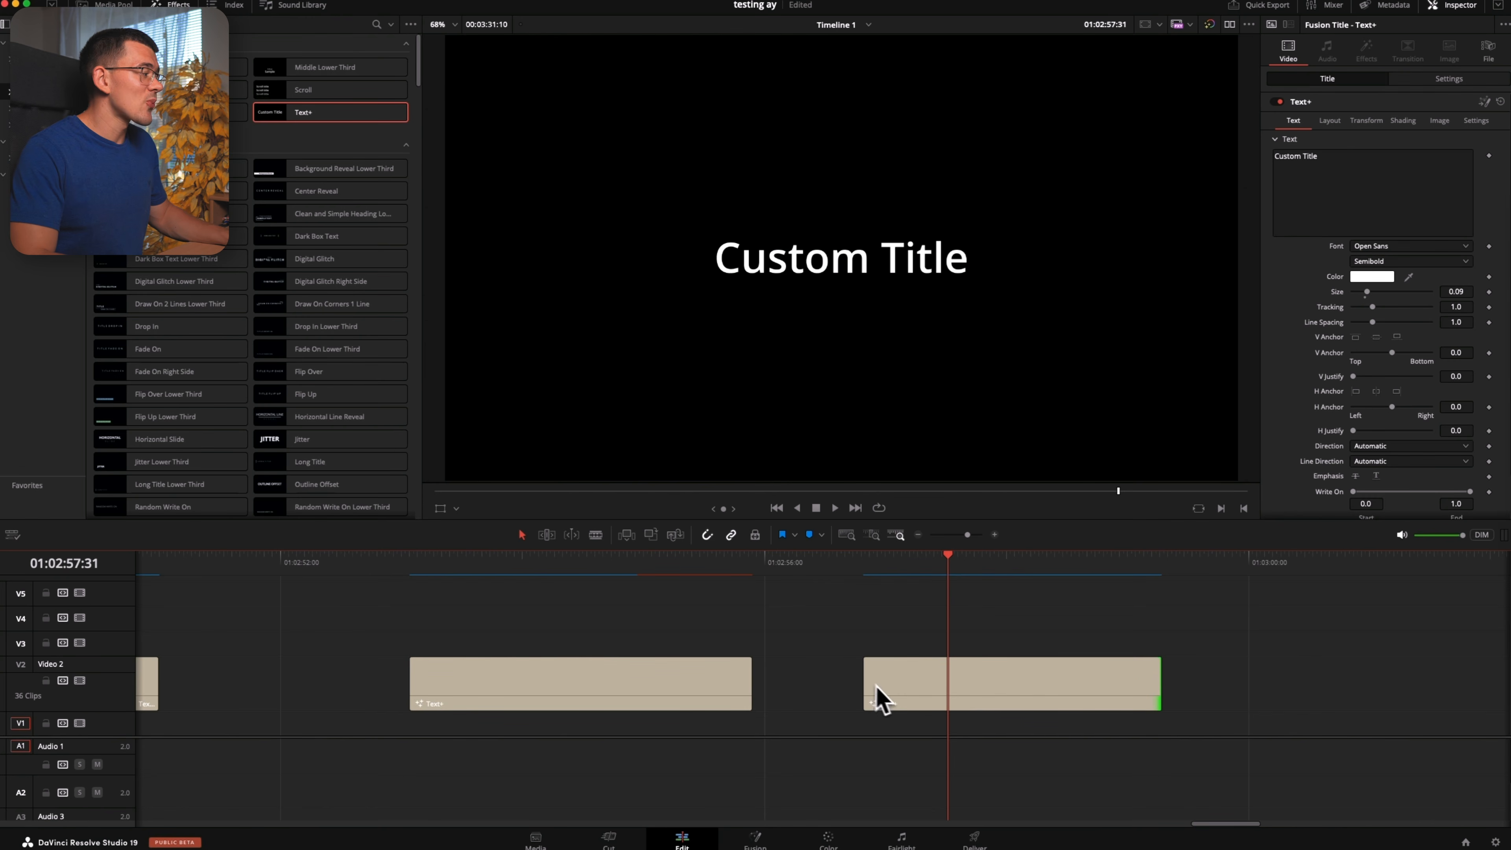
{"action": "left_click_drag", "start_coordinate": [870, 681], "coordinate": [906, 684]}
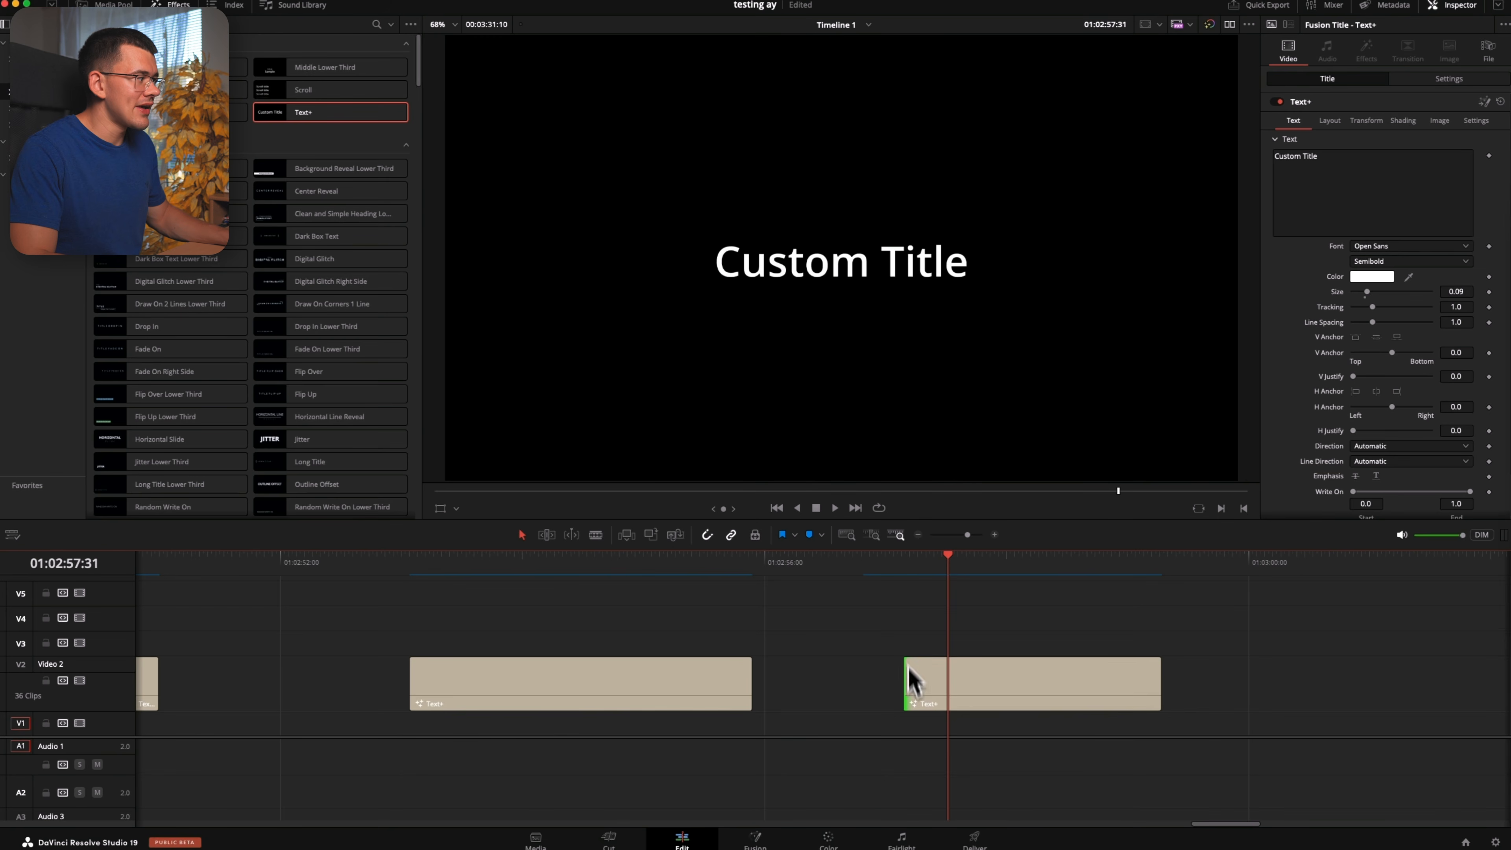
Play the trimmed Text+ copy to check its animation
{"action": "left_click", "coordinate": [894, 574]}
{"action": "key", "text": "space"}
{"action": "key", "text": "space"}
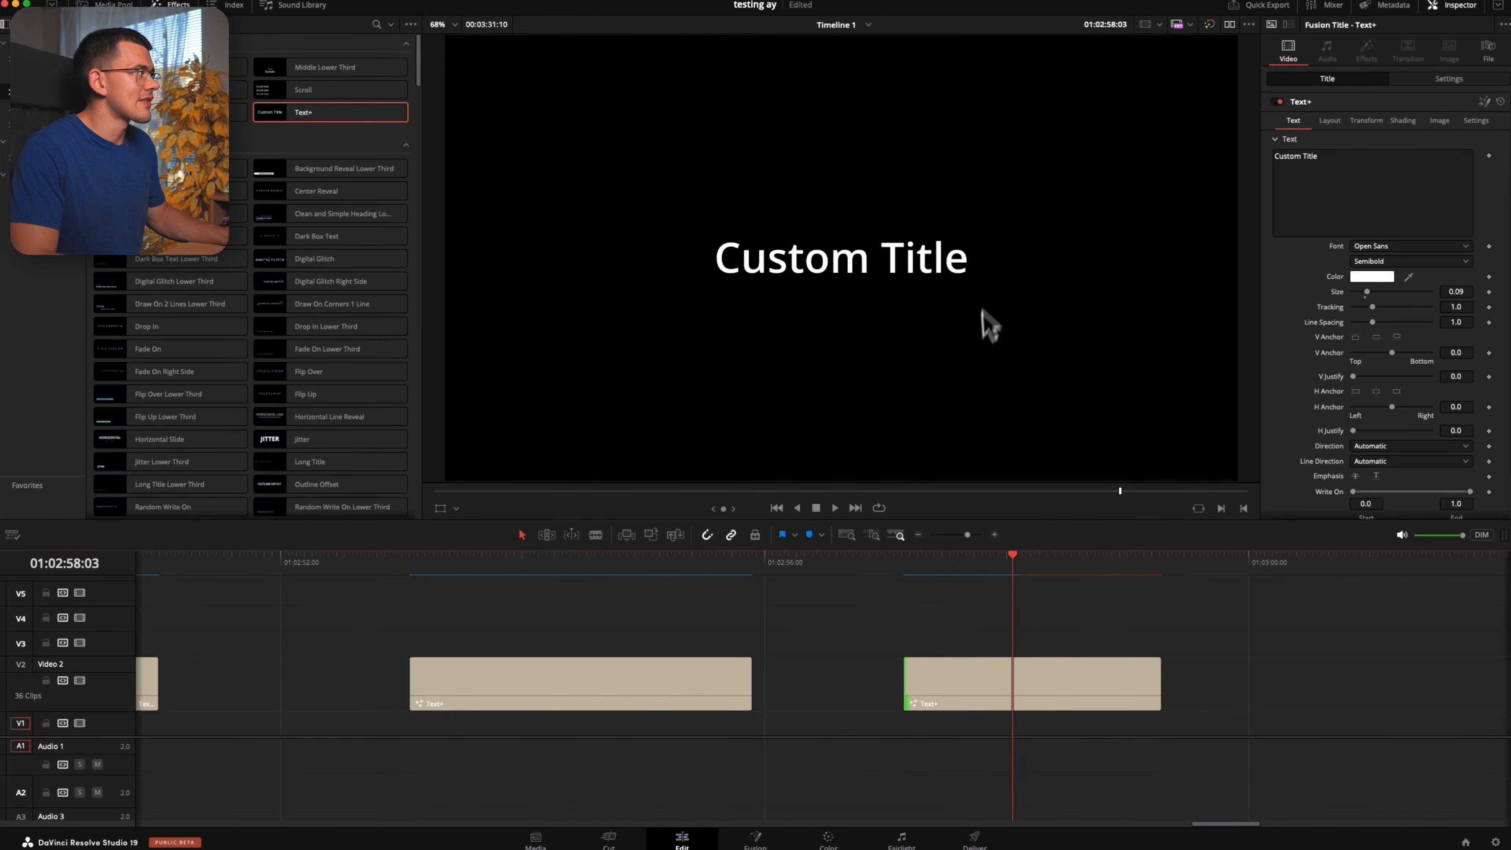